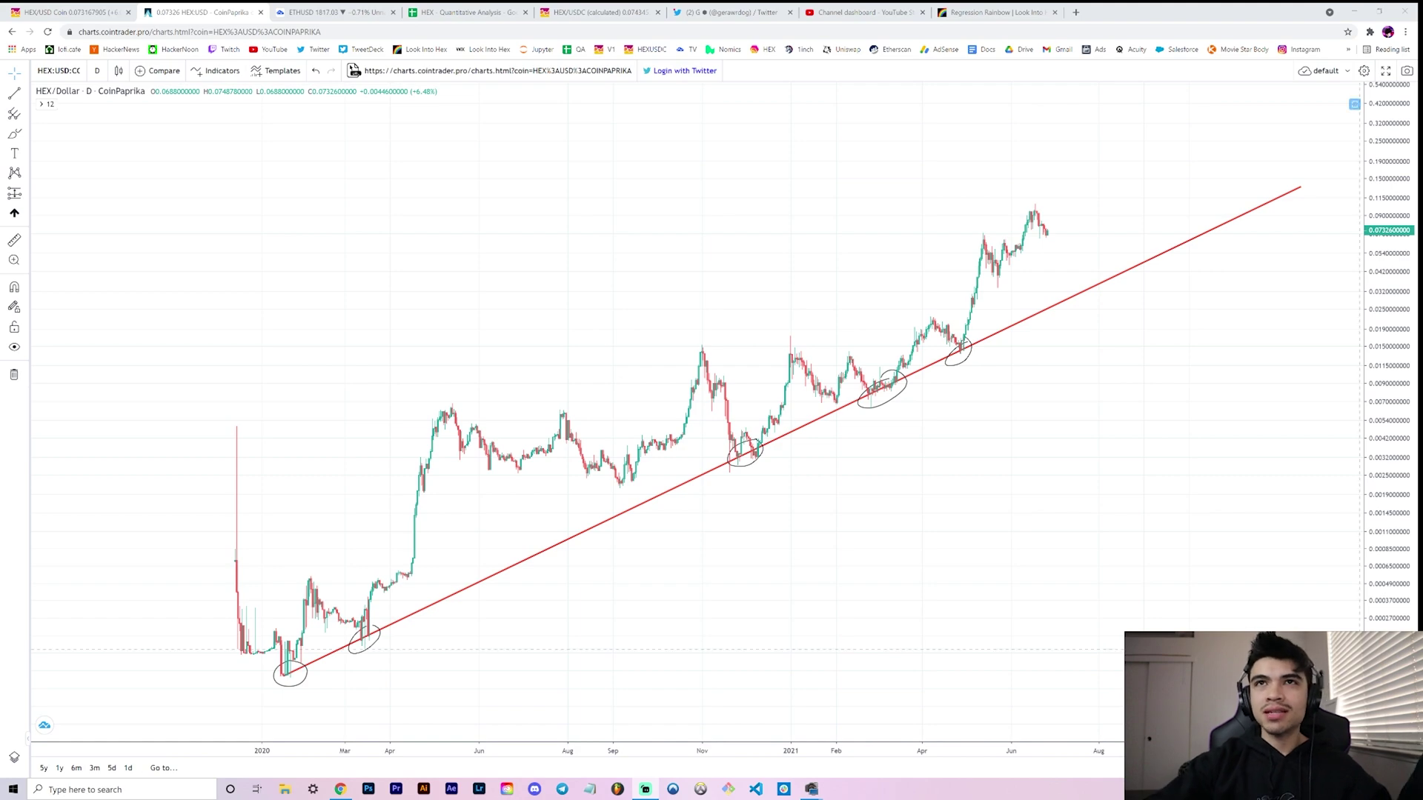
# Reposition the HEX chart around its trend line.
pyautogui.moveTo(1016, 575); pyautogui.dragTo(1101, 594)
pyautogui.scroll(4, 1041, 752)
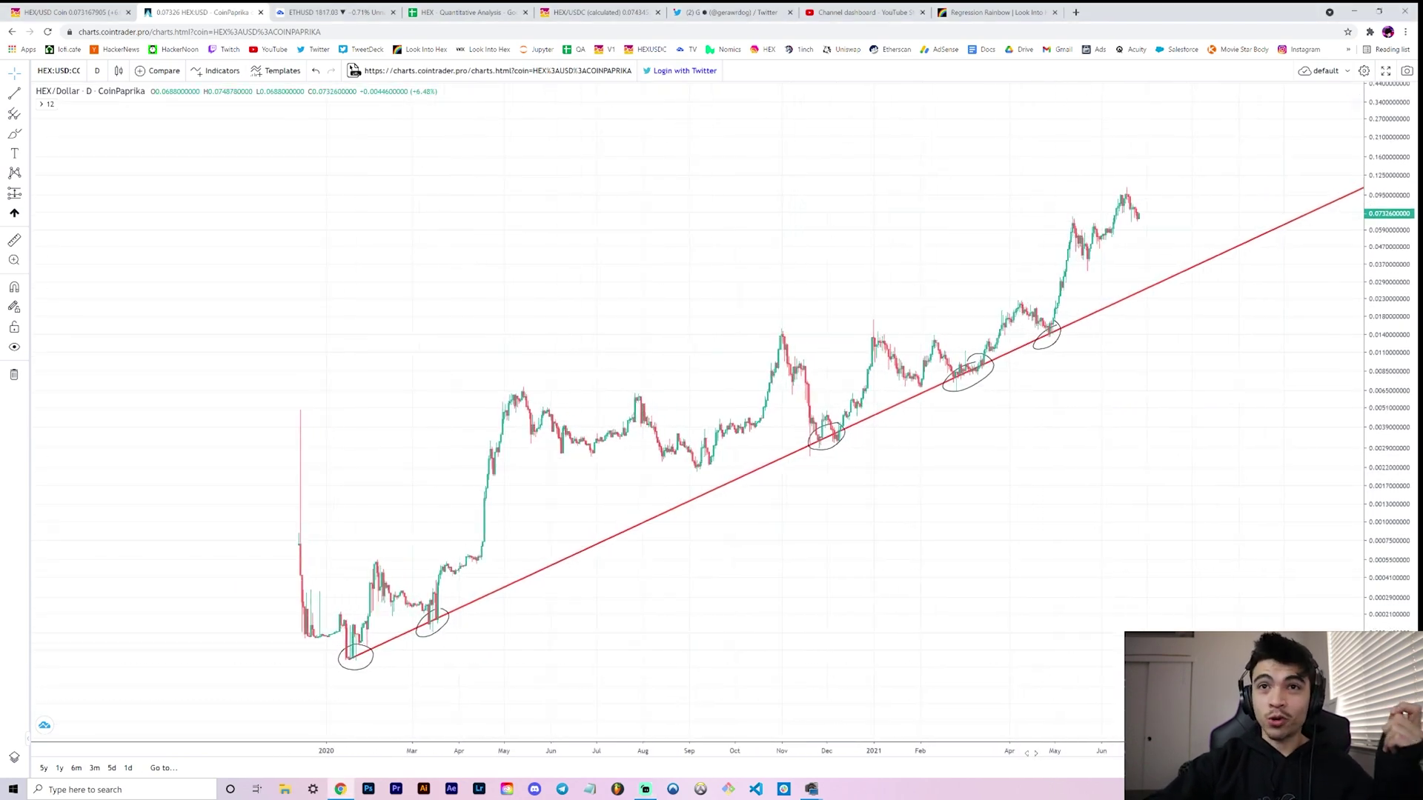
pyautogui.moveTo(1004, 624); pyautogui.dragTo(877, 627)
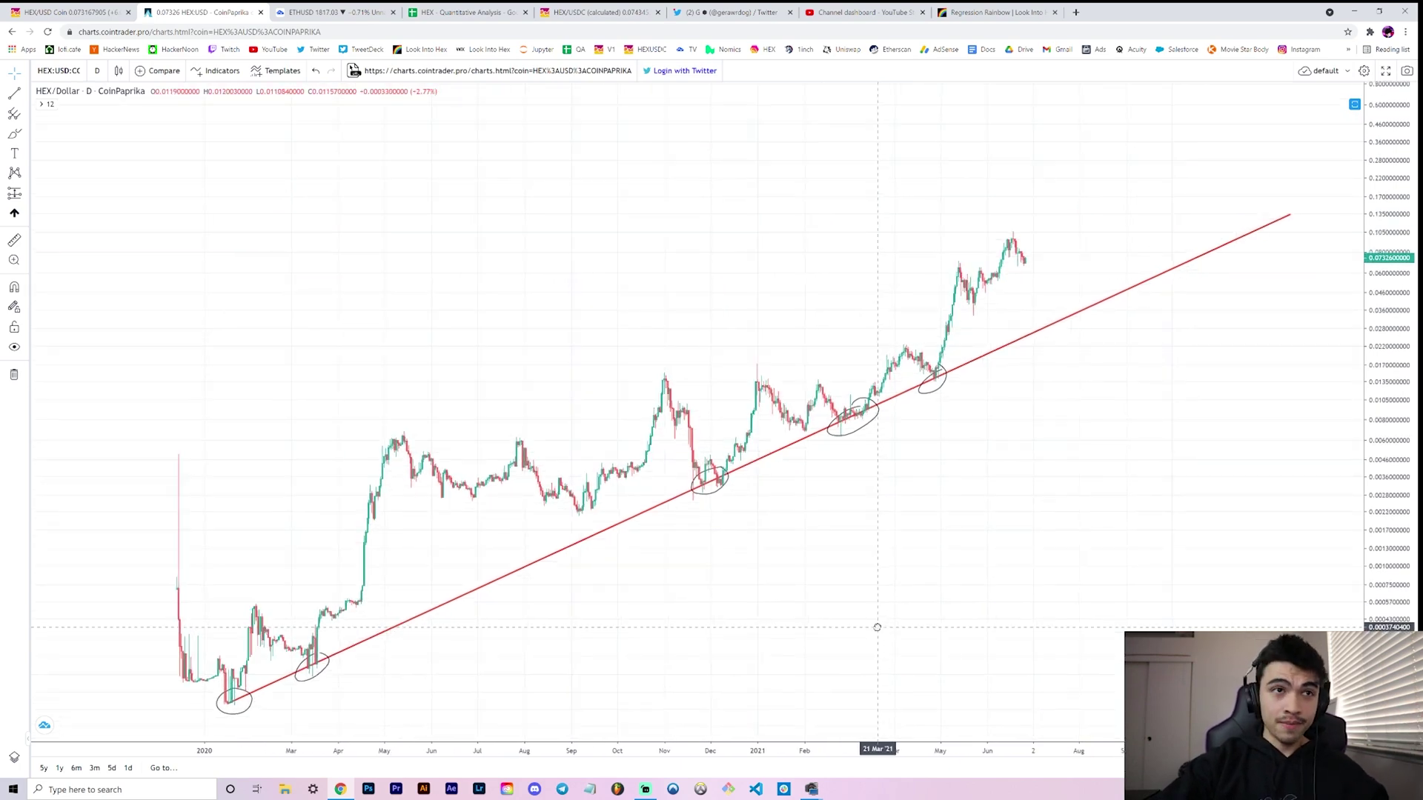
# Pass through YouTube Studio to the ETHUSD daily chart and frame its blue trend line.
pyautogui.click(873, 10)
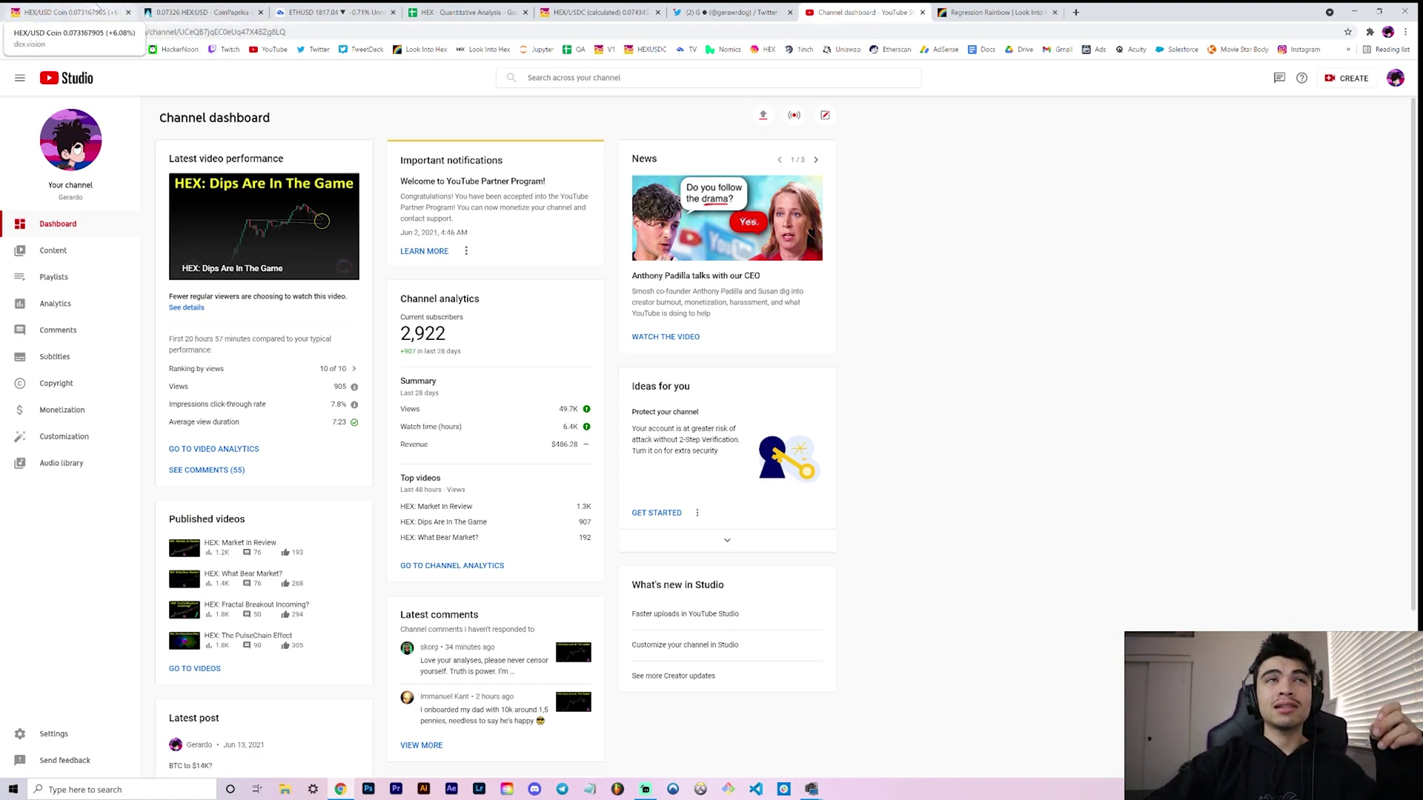
pyautogui.click(333, 12)
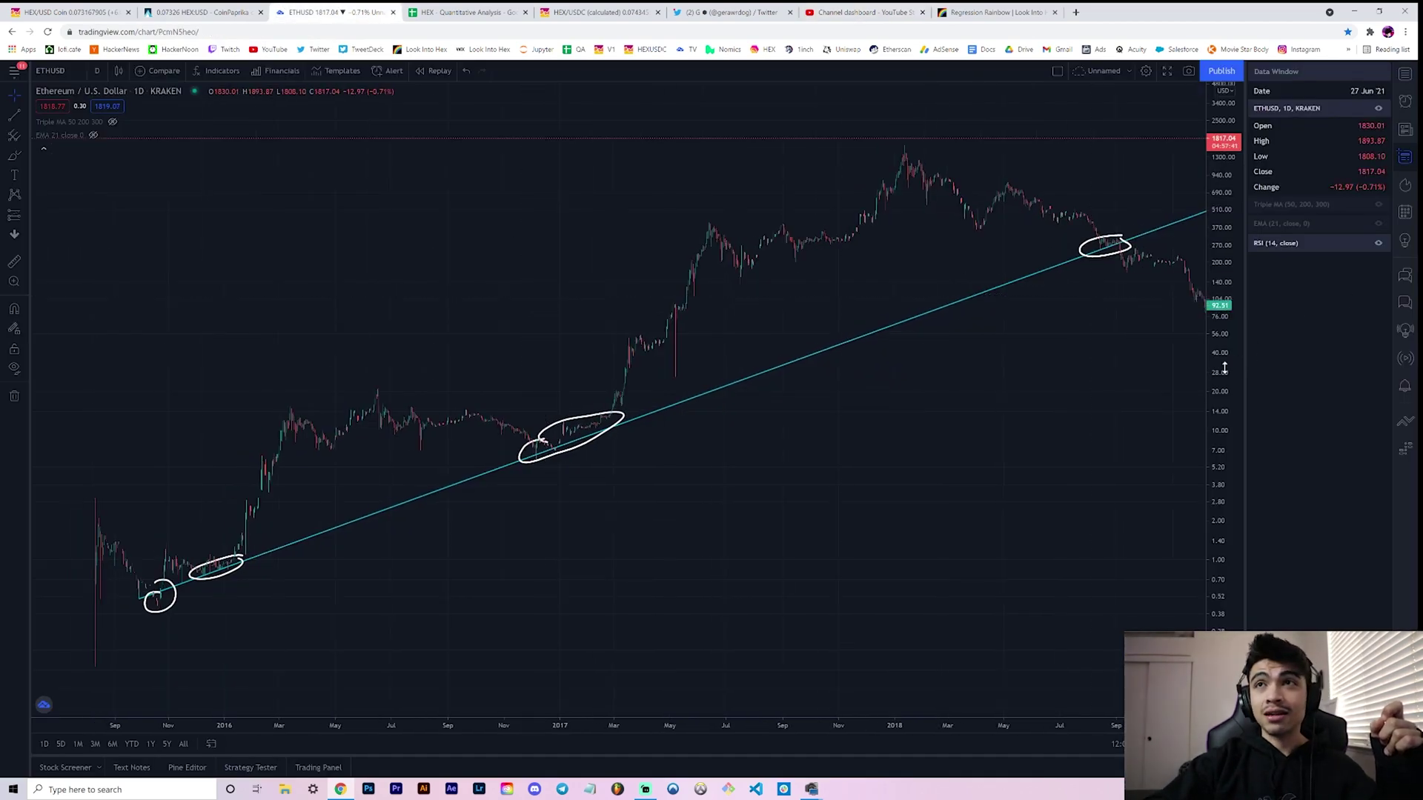
pyautogui.moveTo(1224, 369); pyautogui.dragTo(1097, 418)
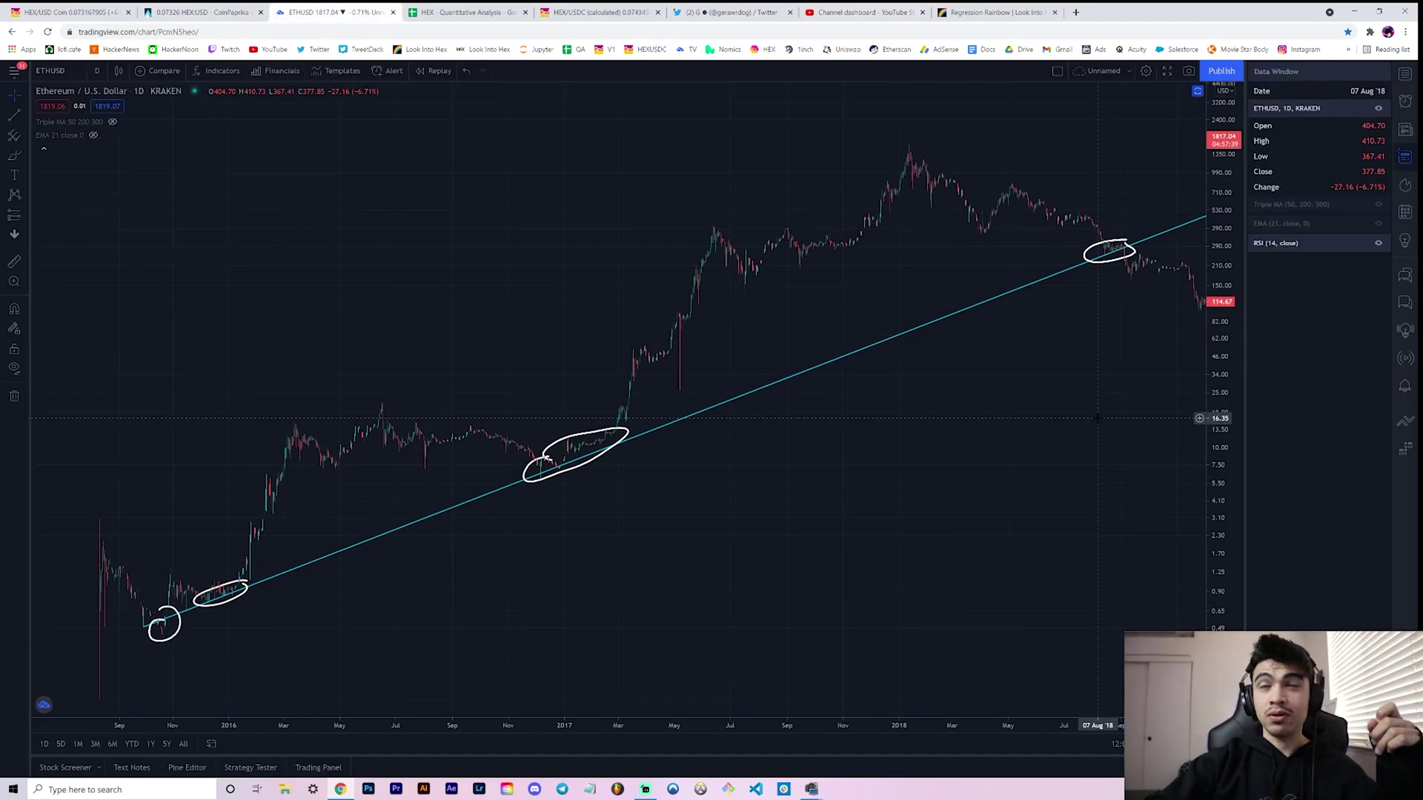
pyautogui.moveTo(1025, 499); pyautogui.dragTo(1032, 498)
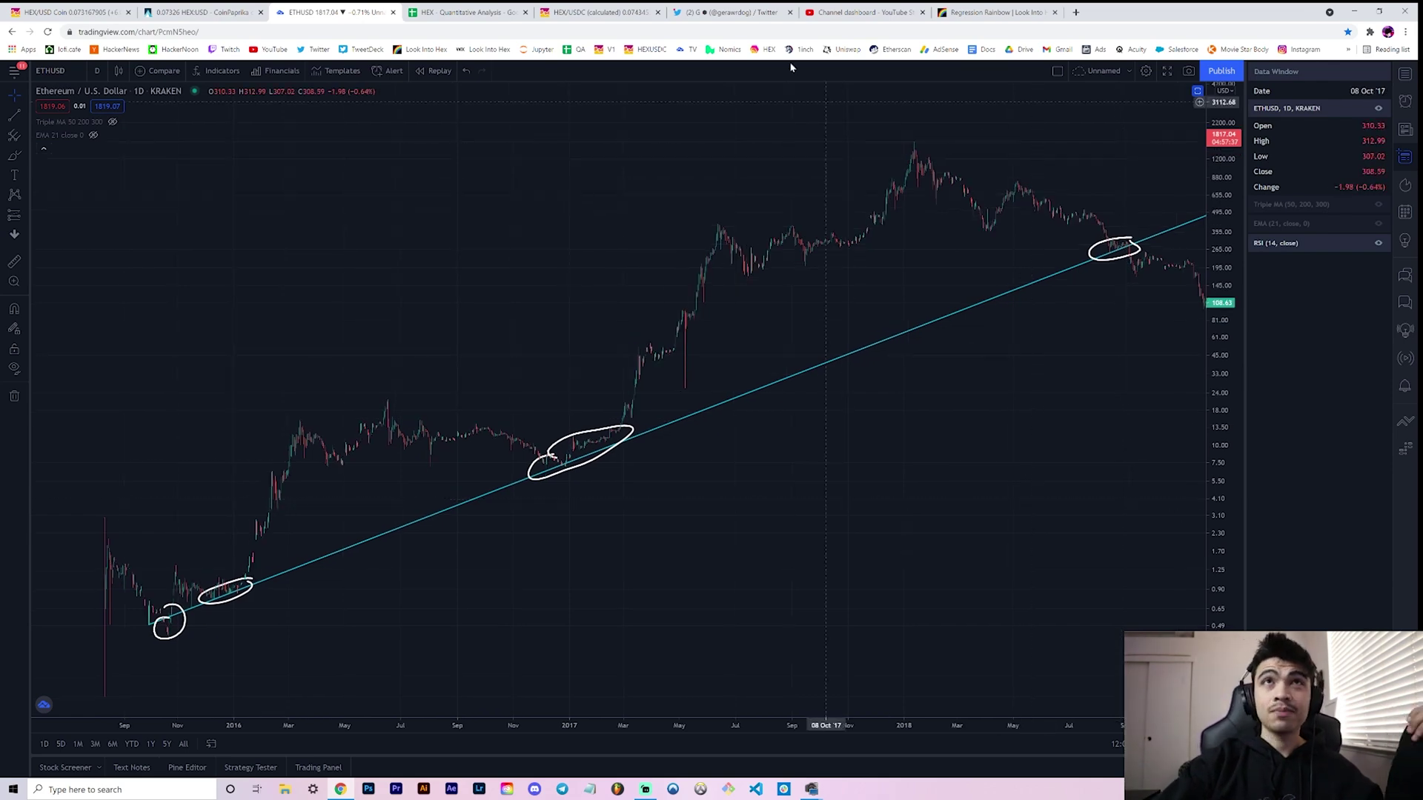
# Open the 'Idk if you guys are ready for tomorrow's charts' tweet from the Twitter profile.
pyautogui.click(730, 12)
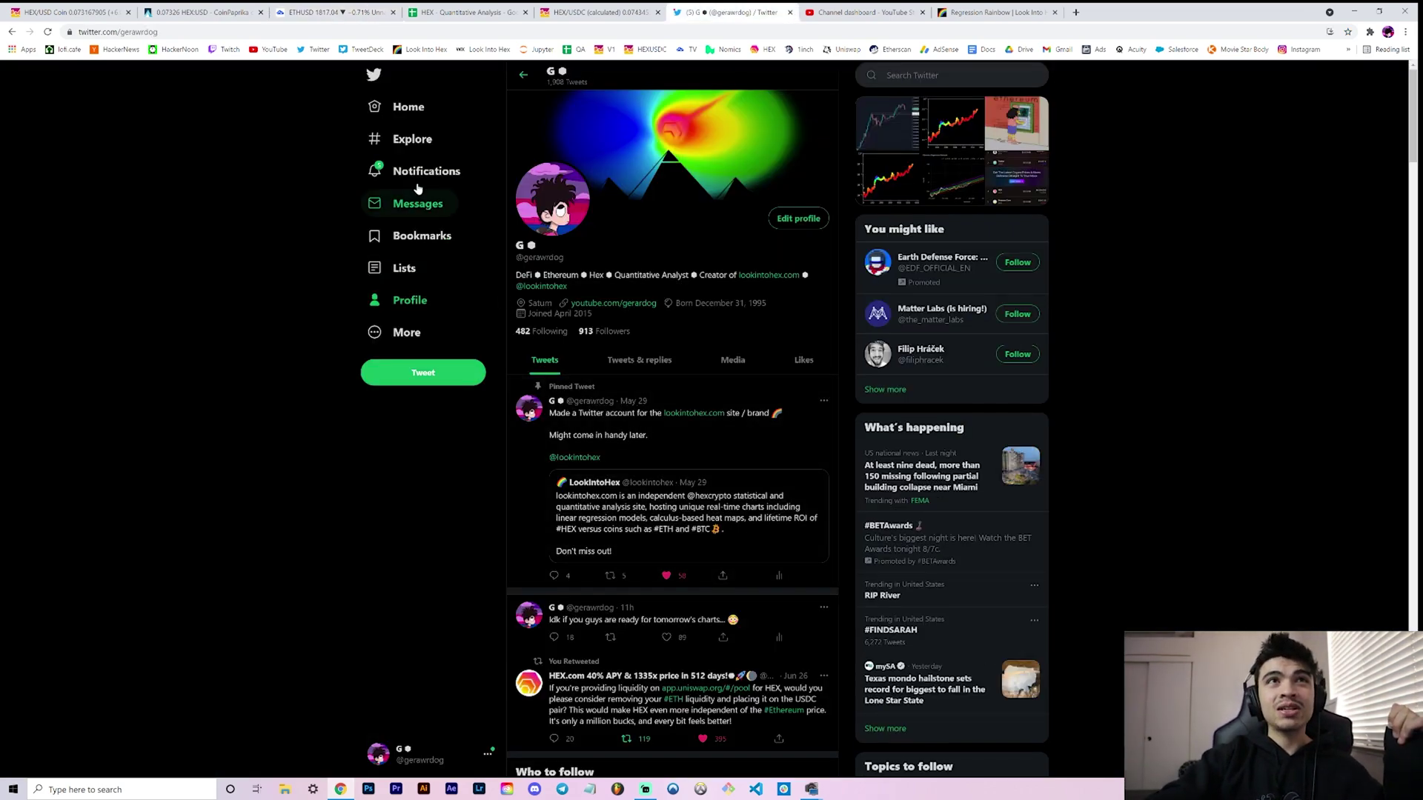
pyautogui.click(765, 621)
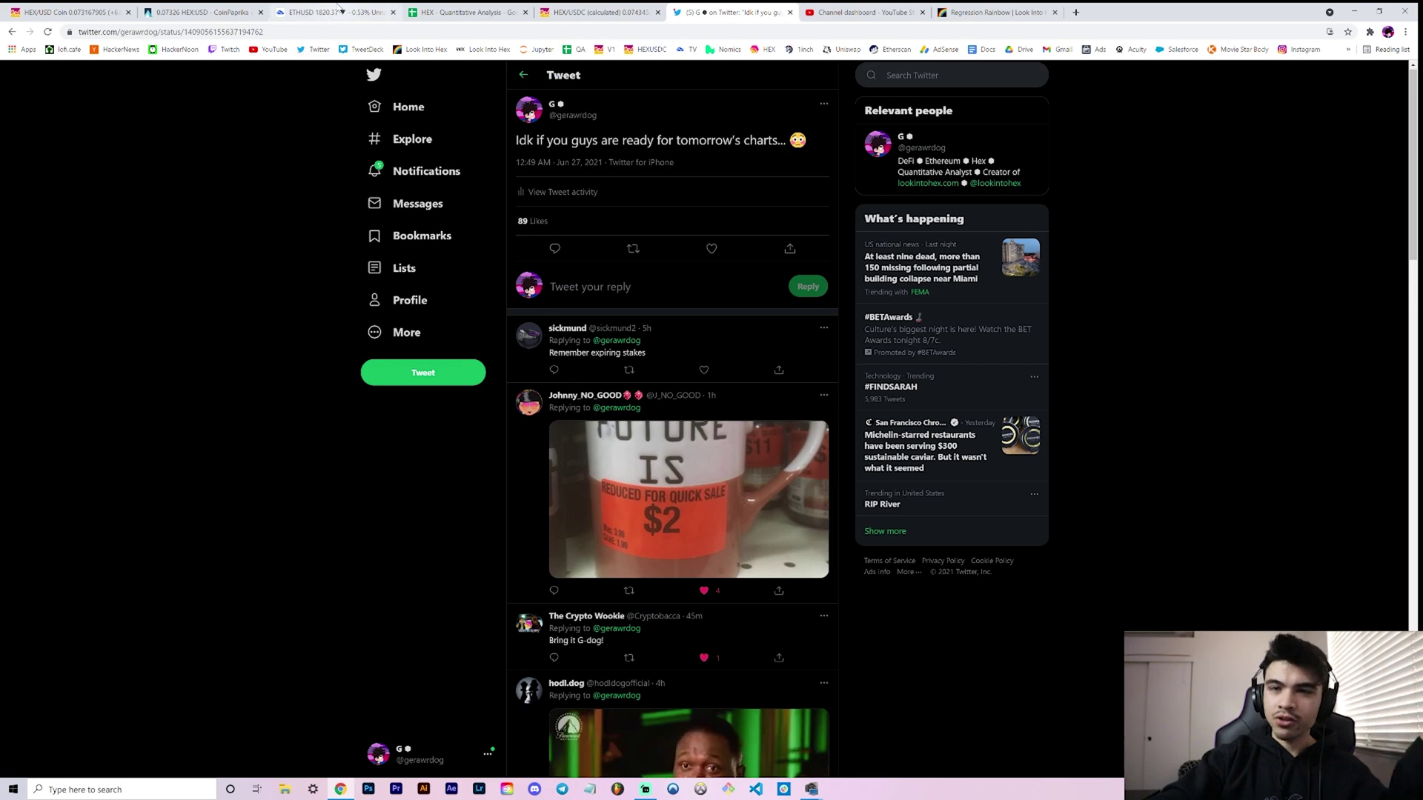
# Review the Regression Rainbow (Equidistant) chart, then return to the HEX/Dollar chart and shift it right.
pyautogui.click(1028, 9)
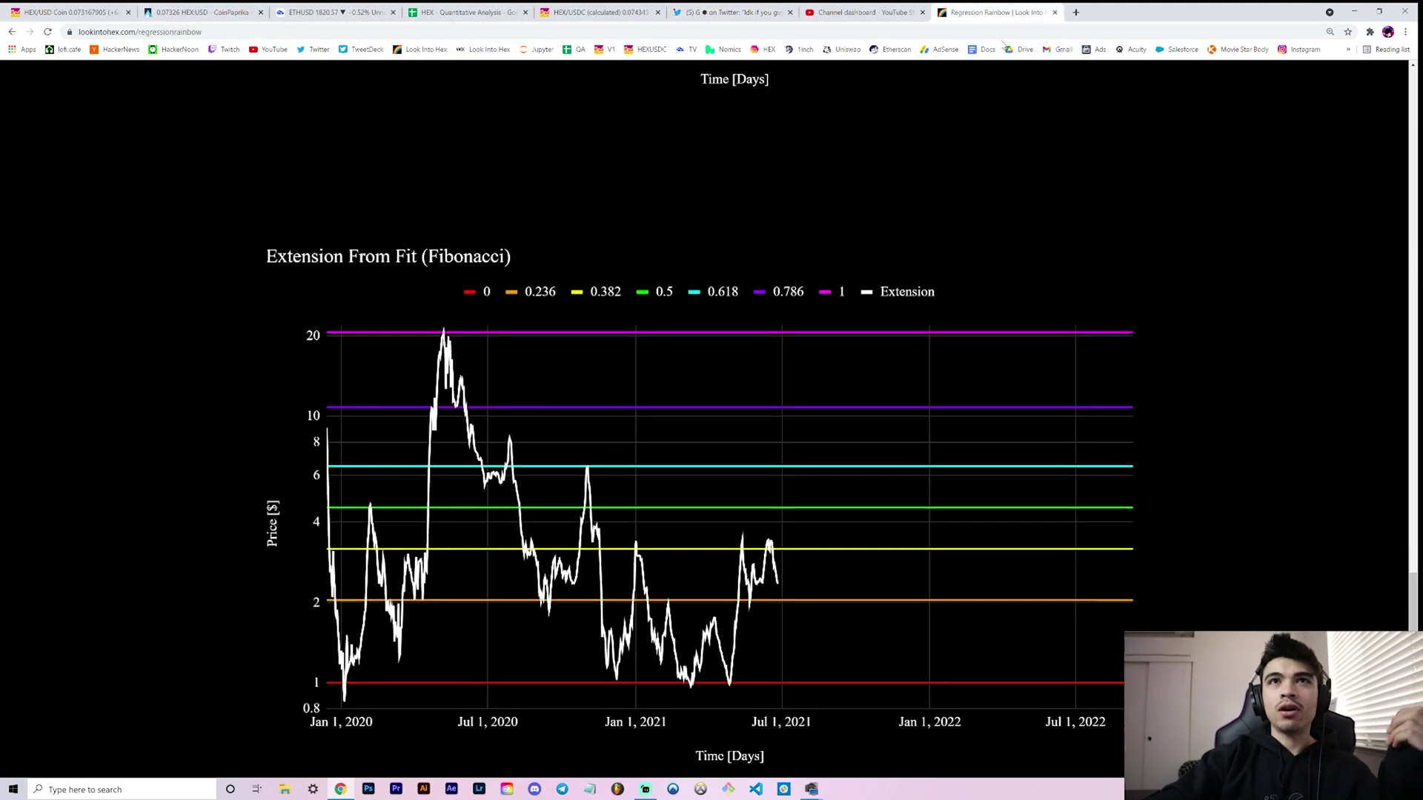
pyautogui.scroll(20, 918, 497)
pyautogui.scroll(12, 928, 496)
pyautogui.scroll(-2, 930, 500)
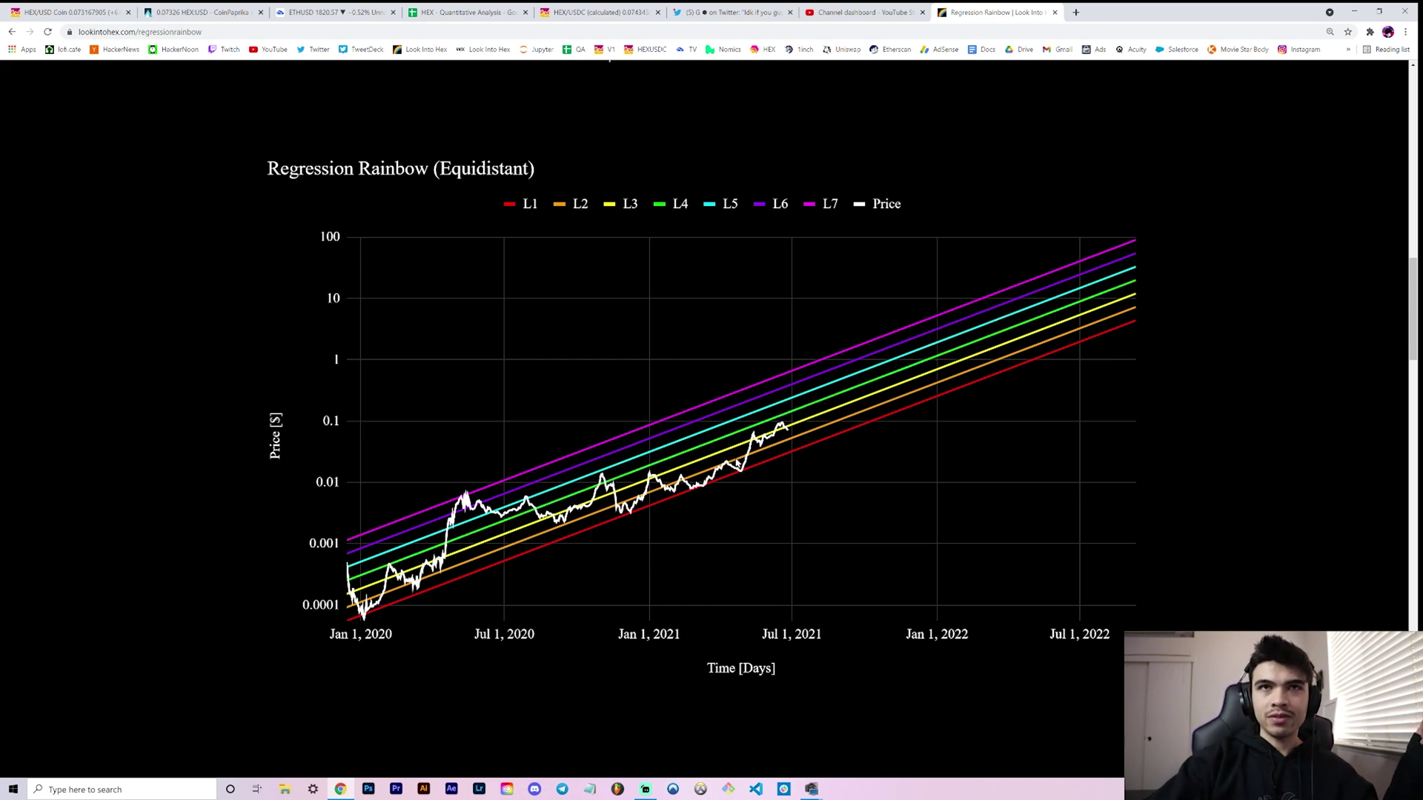
pyautogui.click(207, 12)
pyautogui.moveTo(512, 236); pyautogui.dragTo(563, 222)
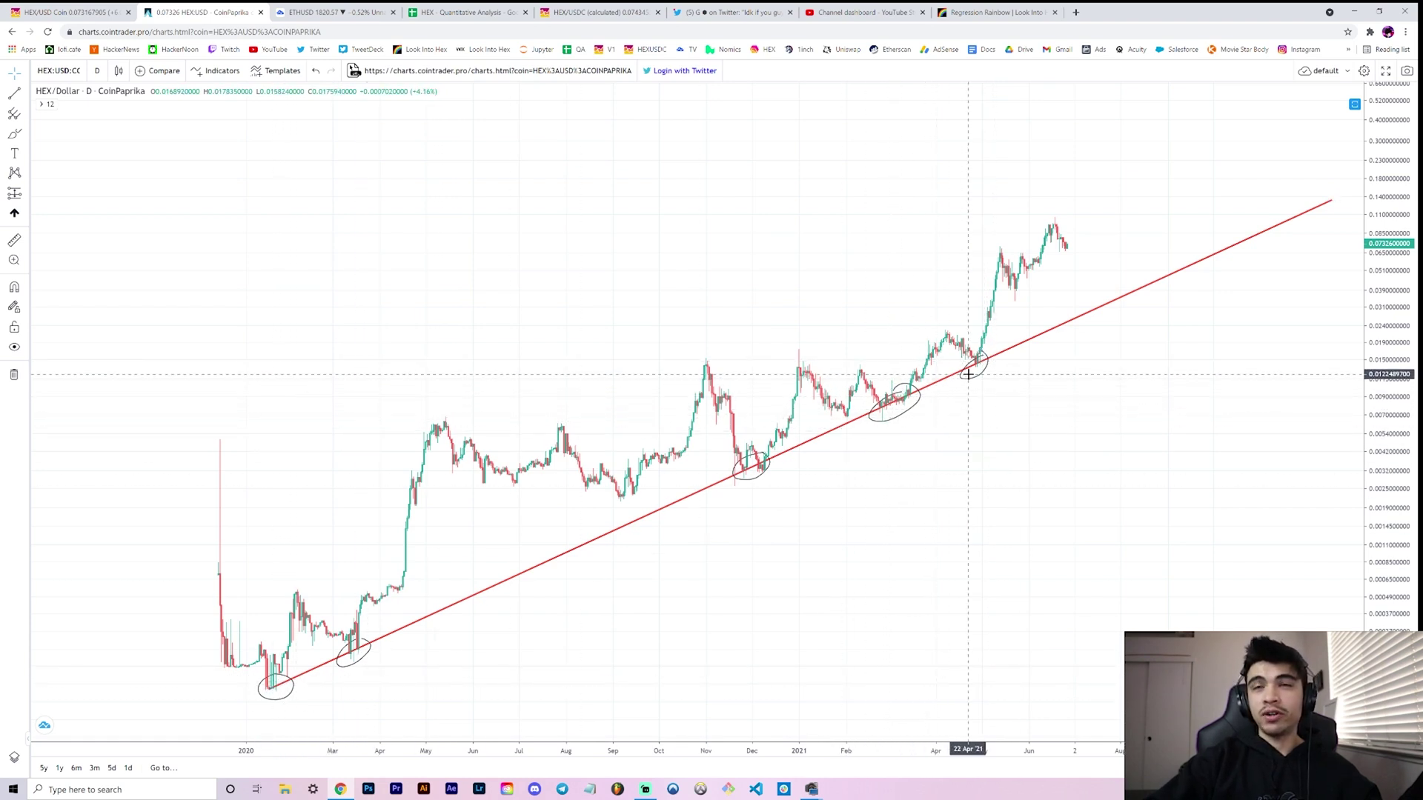
pyautogui.moveTo(876, 497)
pyautogui.mouseDown()
pyautogui.moveTo(873, 521)
pyautogui.moveTo(879, 500)
pyautogui.mouseUp()
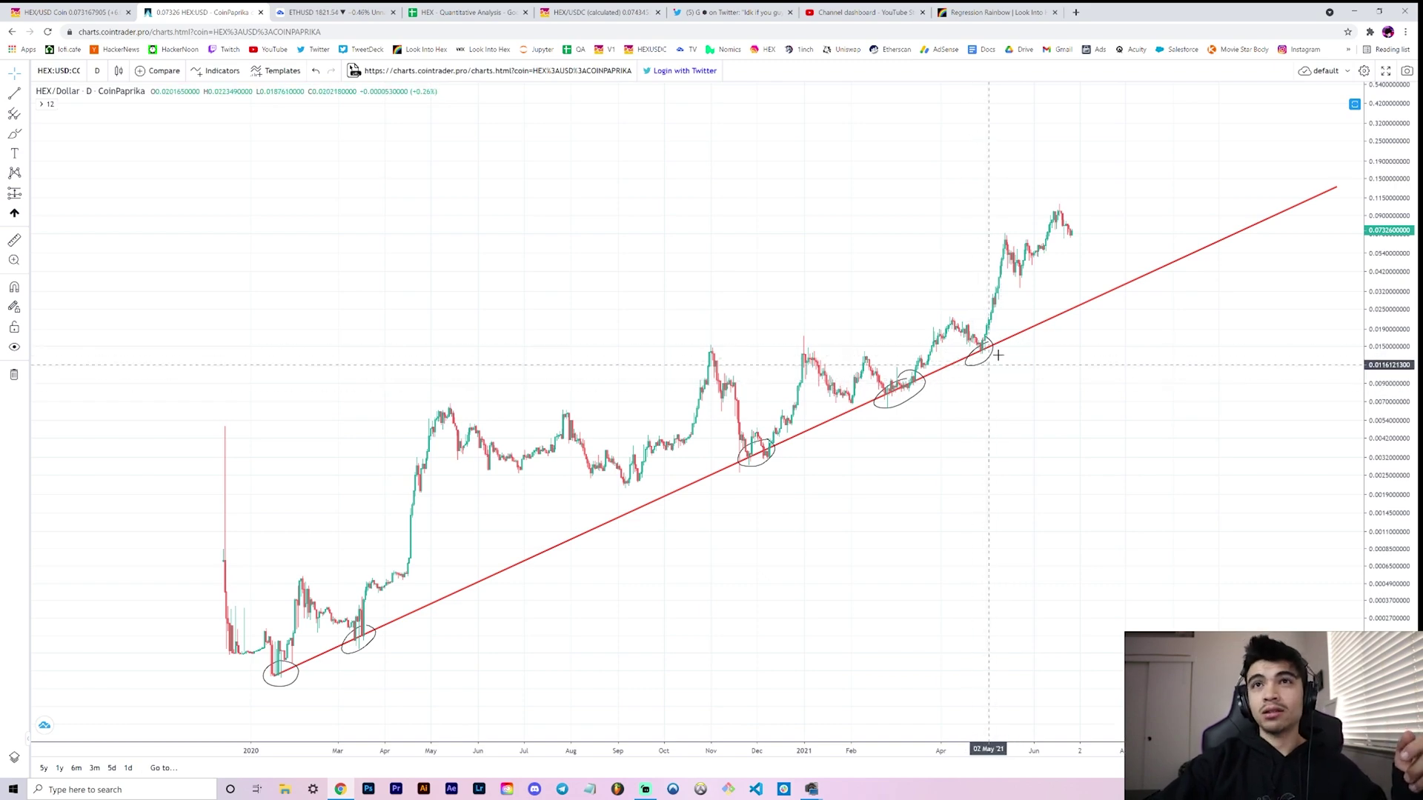
pyautogui.click(937, 377)
pyautogui.moveTo(994, 460); pyautogui.dragTo(969, 470)
pyautogui.moveTo(979, 377); pyautogui.dragTo(916, 380)
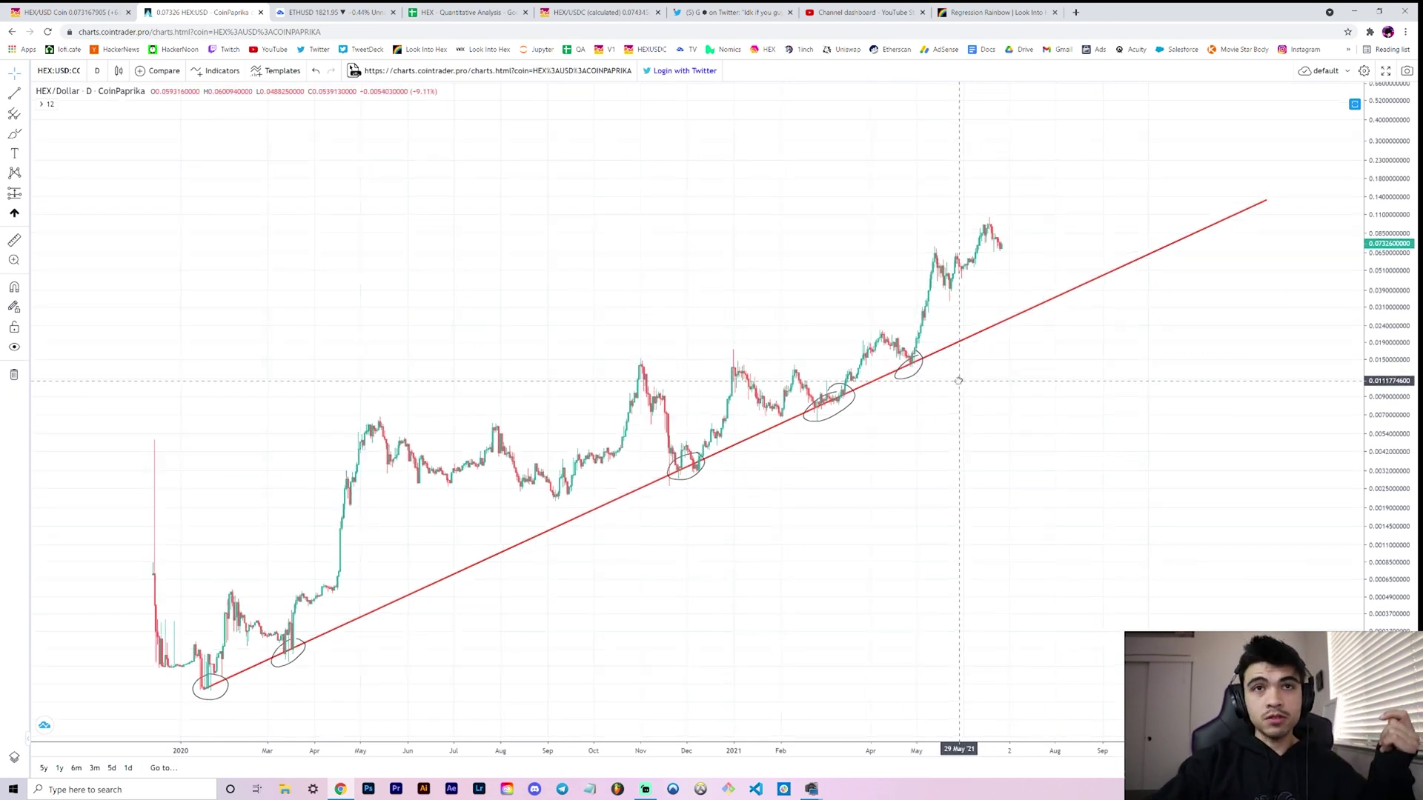
# Pan the ETHUSD trend-line chart right and back left, then return to the Regression Rainbow page.
pyautogui.click(333, 12)
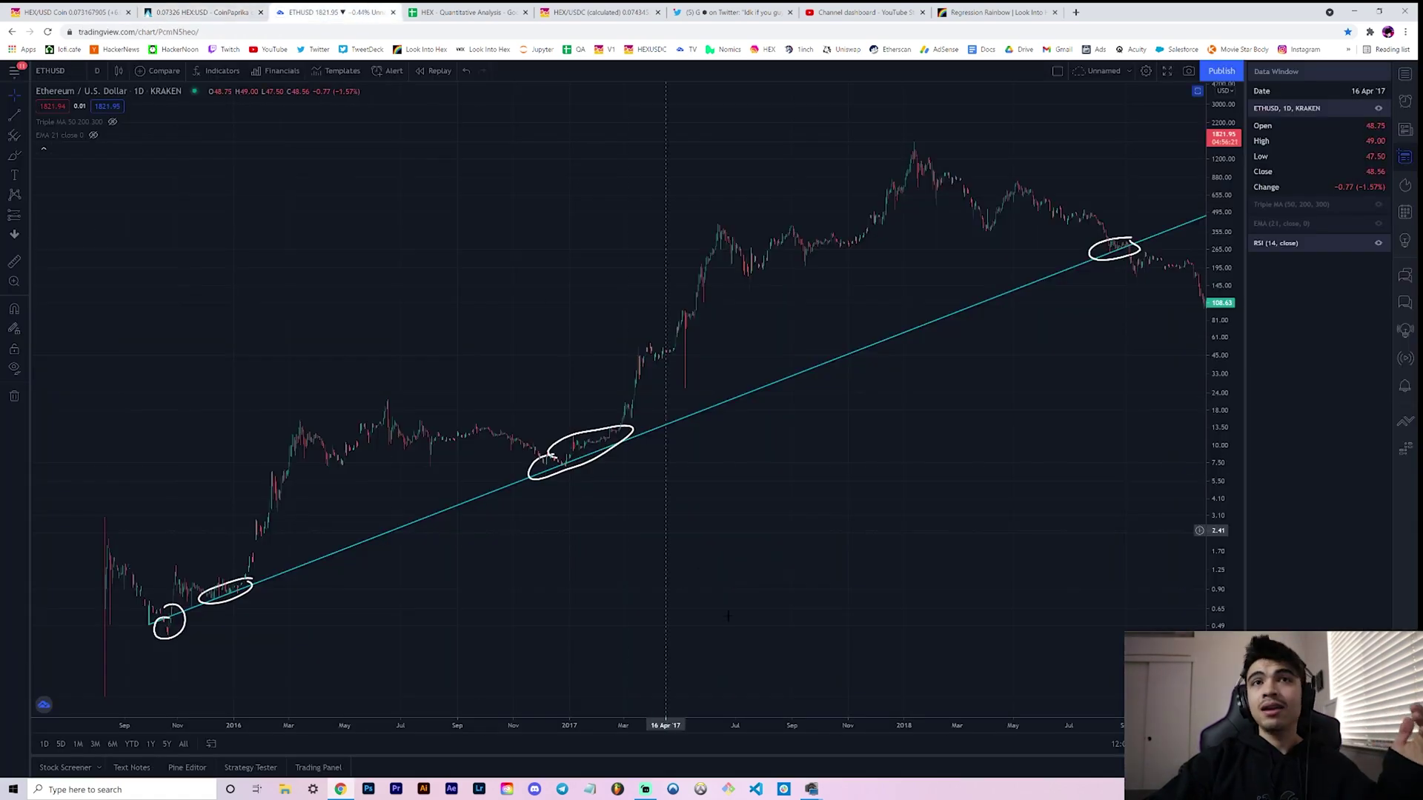
pyautogui.moveTo(709, 590); pyautogui.dragTo(822, 575)
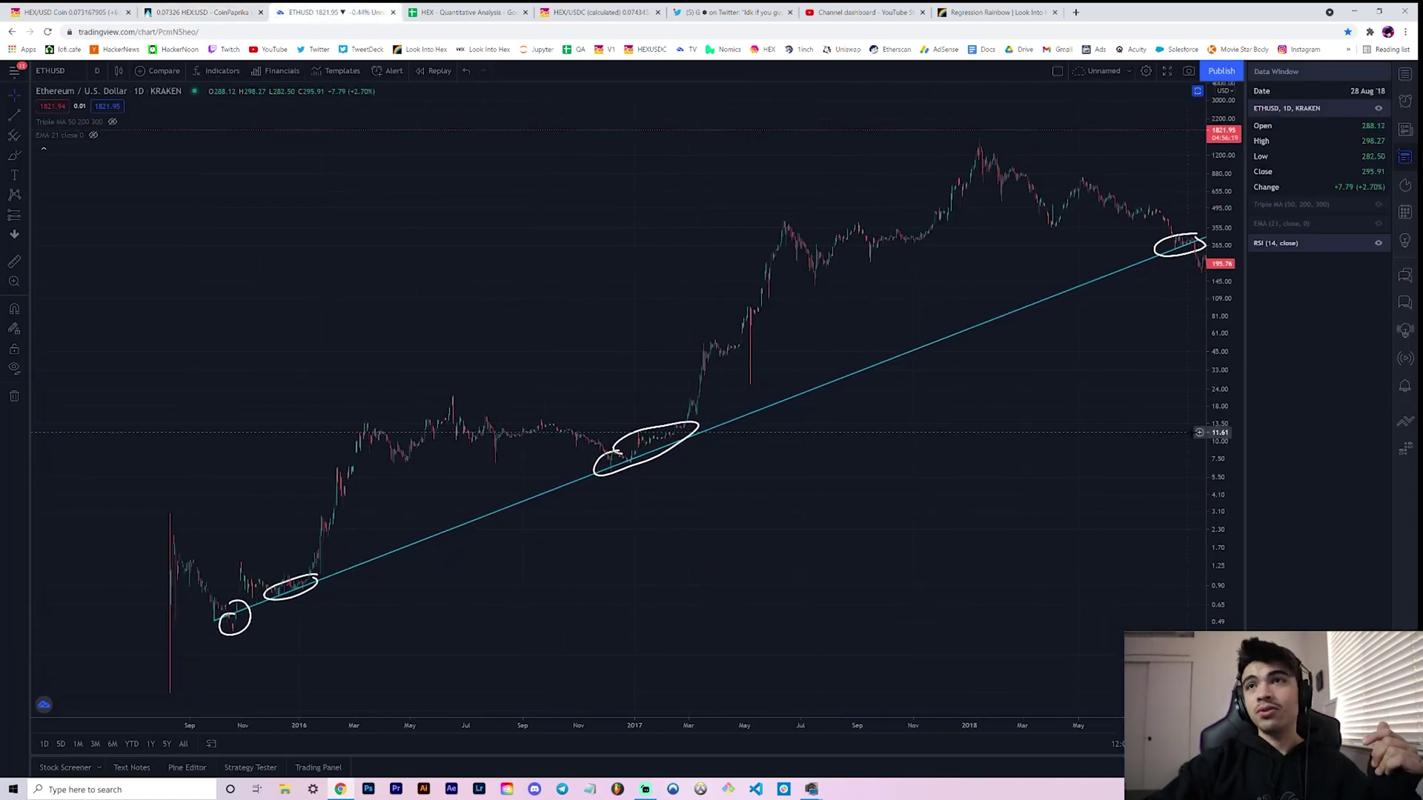
pyautogui.moveTo(1093, 456); pyautogui.dragTo(1018, 462)
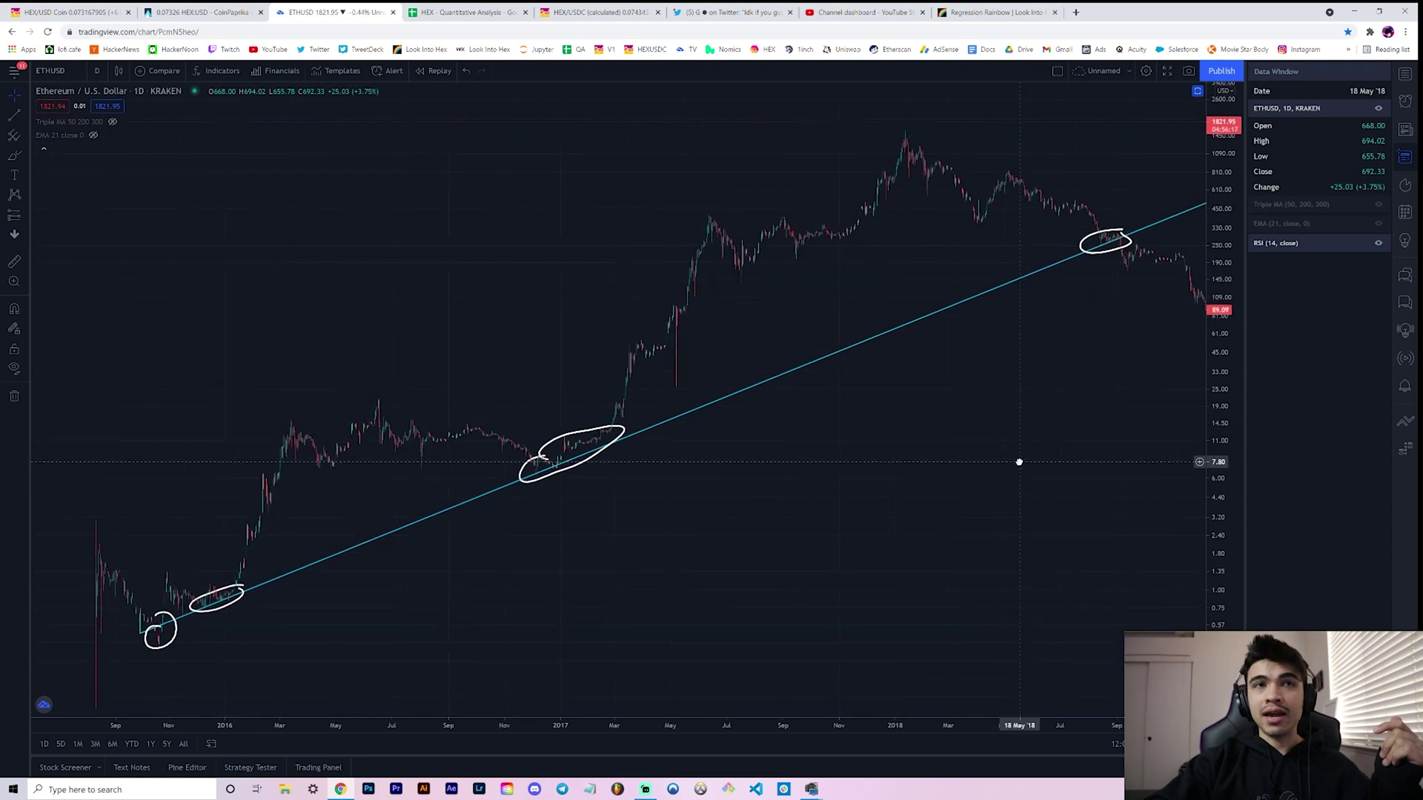
pyautogui.click(973, 7)
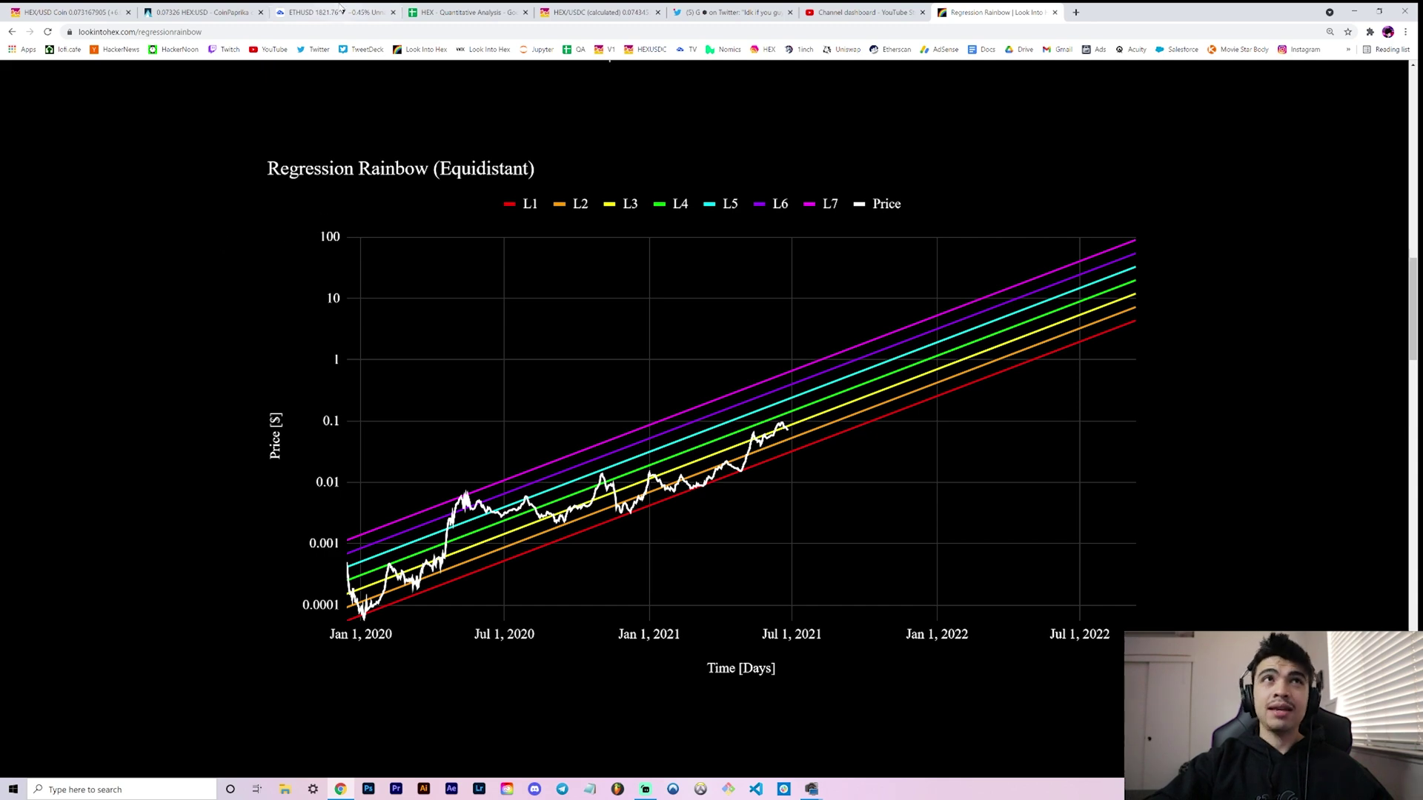
# Return to the ETHUSD trend-line chart and nudge it slightly right.
pyautogui.click(342, 10)
pyautogui.moveTo(943, 416); pyautogui.dragTo(949, 412)
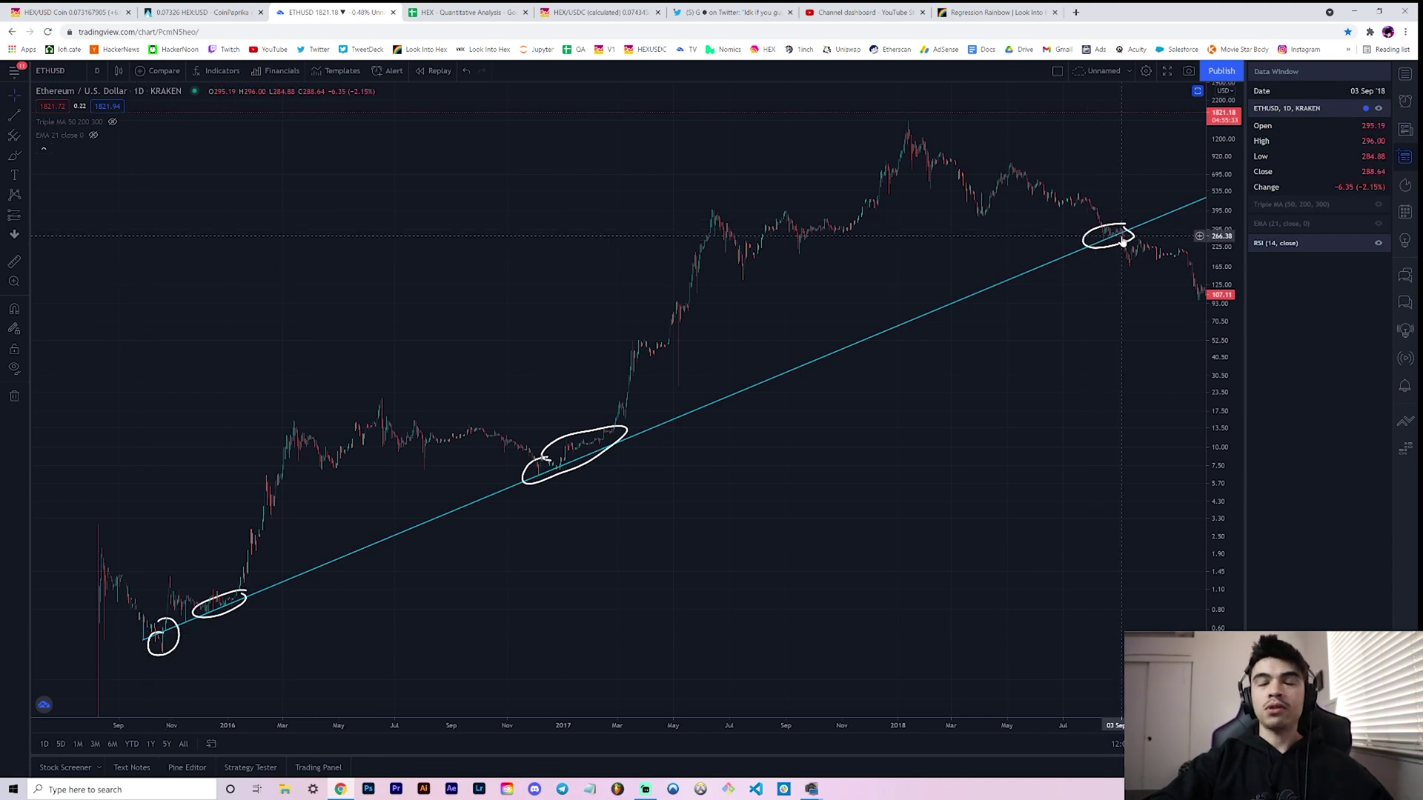
pyautogui.moveTo(911, 724); pyautogui.dragTo(1005, 721)
pyautogui.moveTo(1225, 418); pyautogui.dragTo(1225, 448)
pyautogui.moveTo(1092, 519); pyautogui.dragTo(768, 580)
pyautogui.moveTo(789, 725); pyautogui.dragTo(1075, 725)
pyautogui.moveTo(1215, 467); pyautogui.dragTo(1223, 539)
pyautogui.moveTo(1044, 563); pyautogui.dragTo(1104, 571)
pyautogui.moveTo(1218, 414); pyautogui.dragTo(1219, 355)
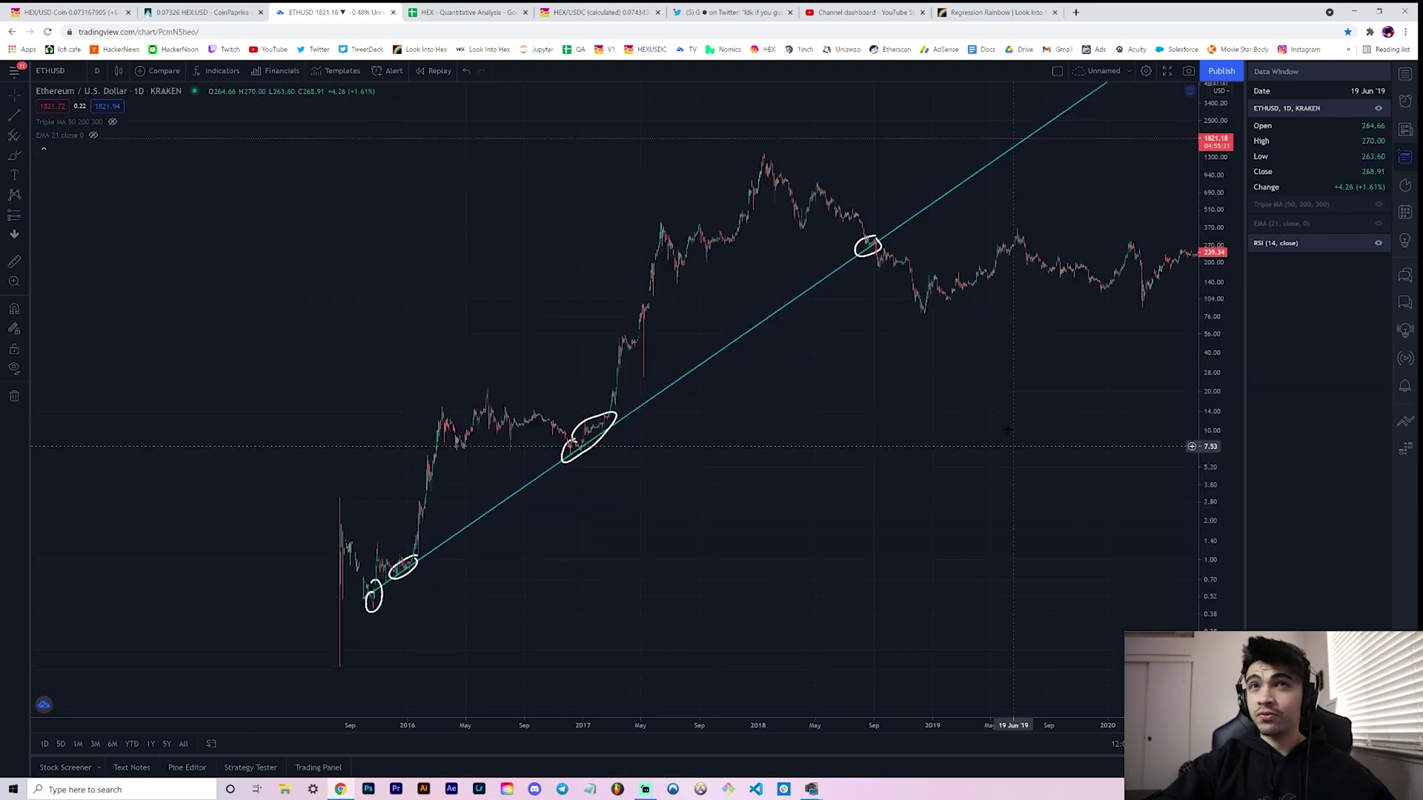
pyautogui.moveTo(874, 246); pyautogui.dragTo(988, 248)
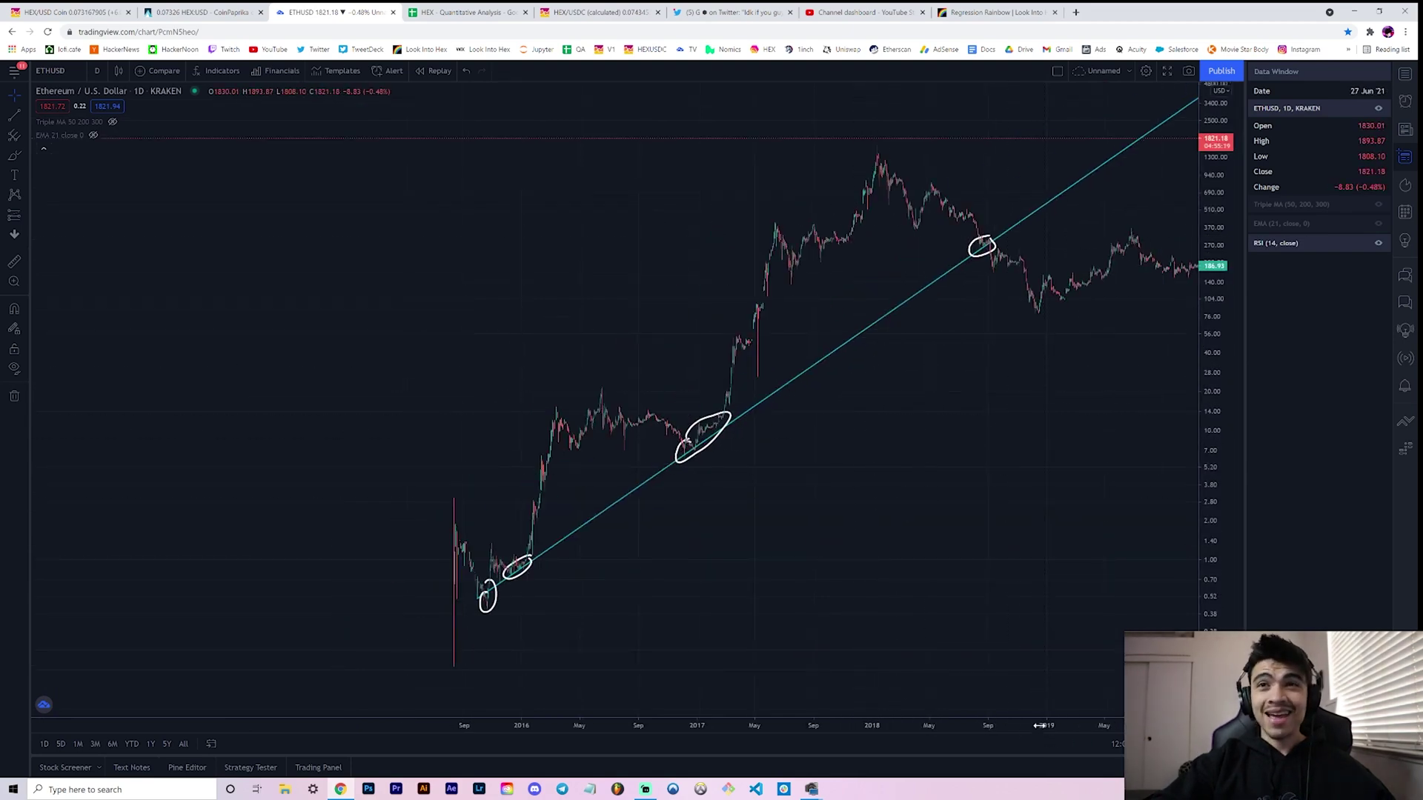
pyautogui.moveTo(1037, 724); pyautogui.dragTo(921, 723)
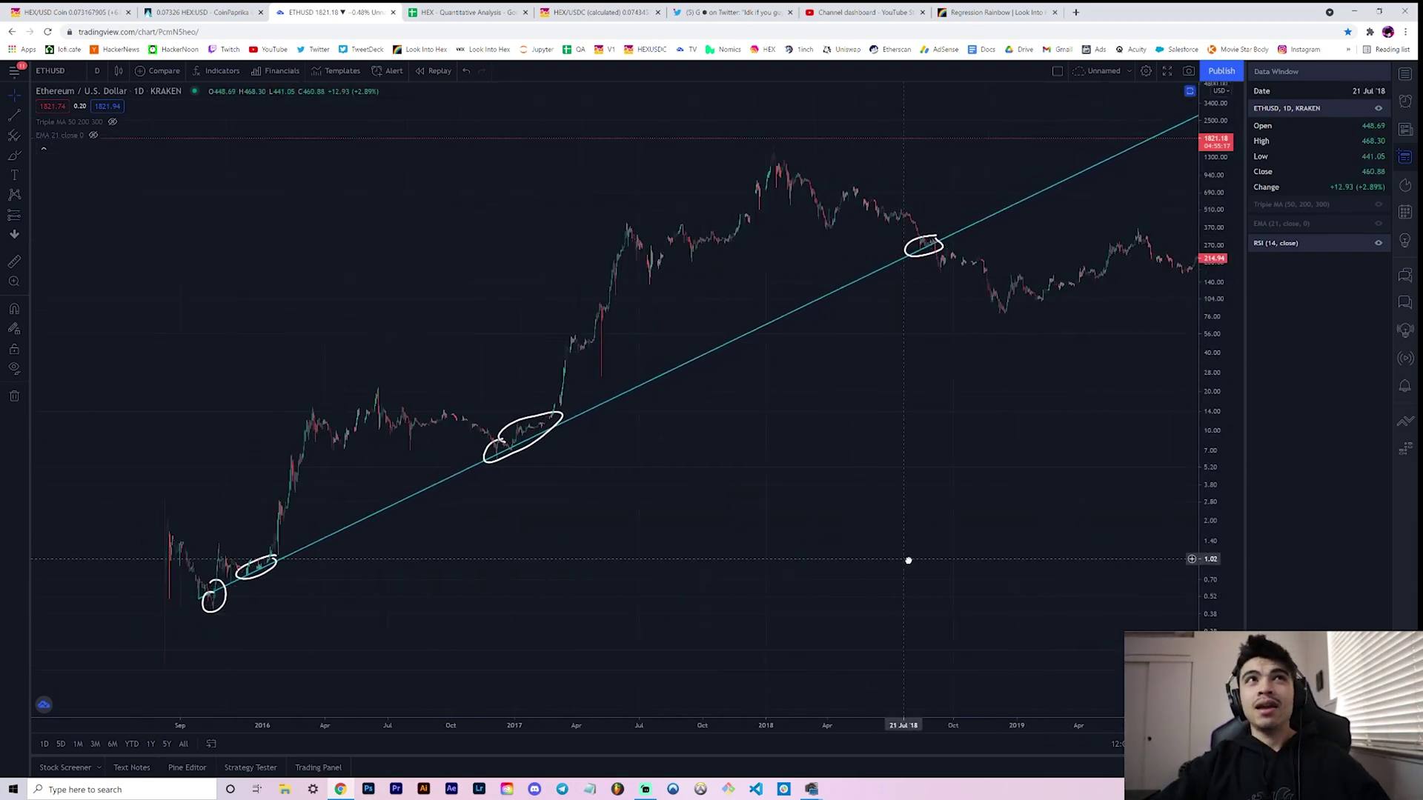
pyautogui.moveTo(908, 561); pyautogui.dragTo(951, 564)
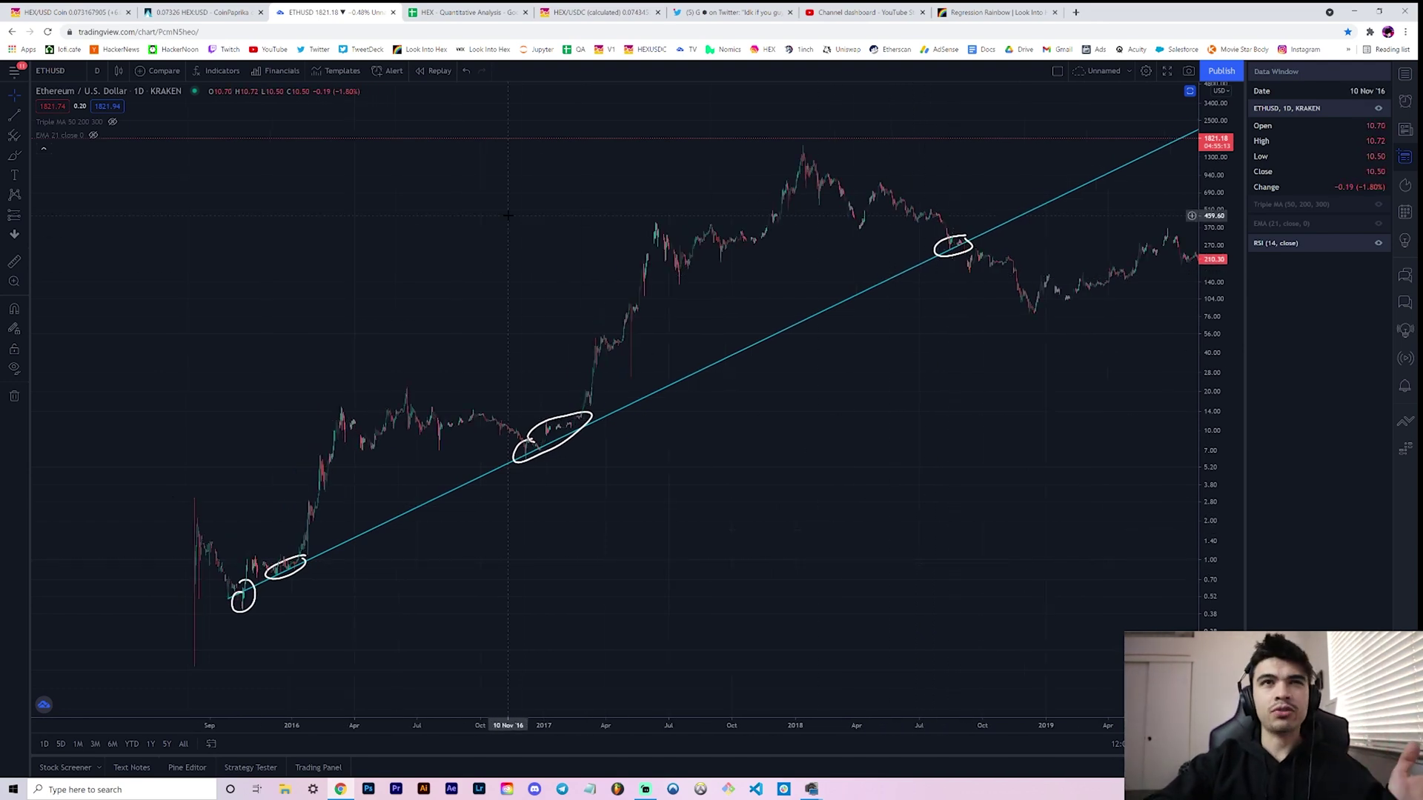
pyautogui.moveTo(507, 215); pyautogui.dragTo(515, 214)
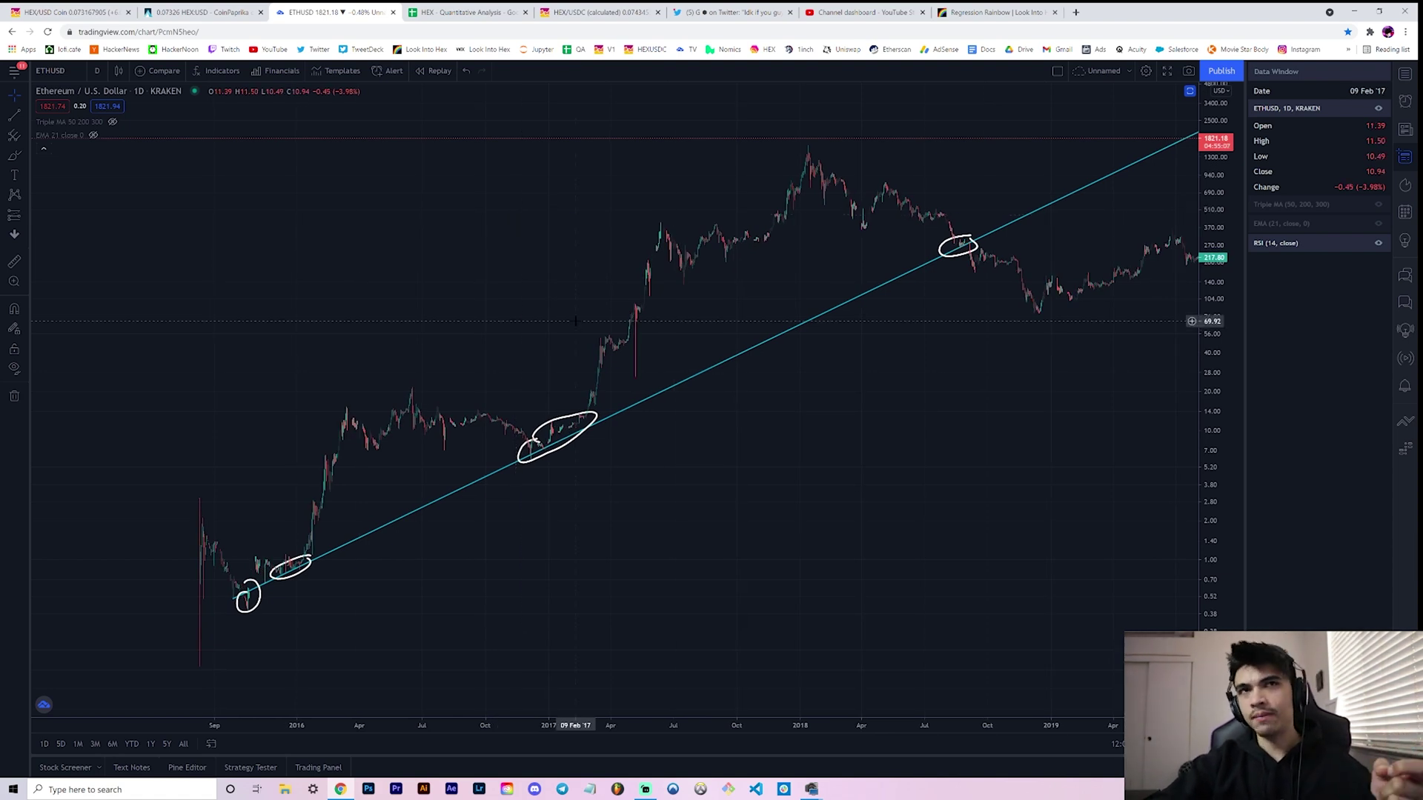
pyautogui.moveTo(568, 305); pyautogui.dragTo(577, 307)
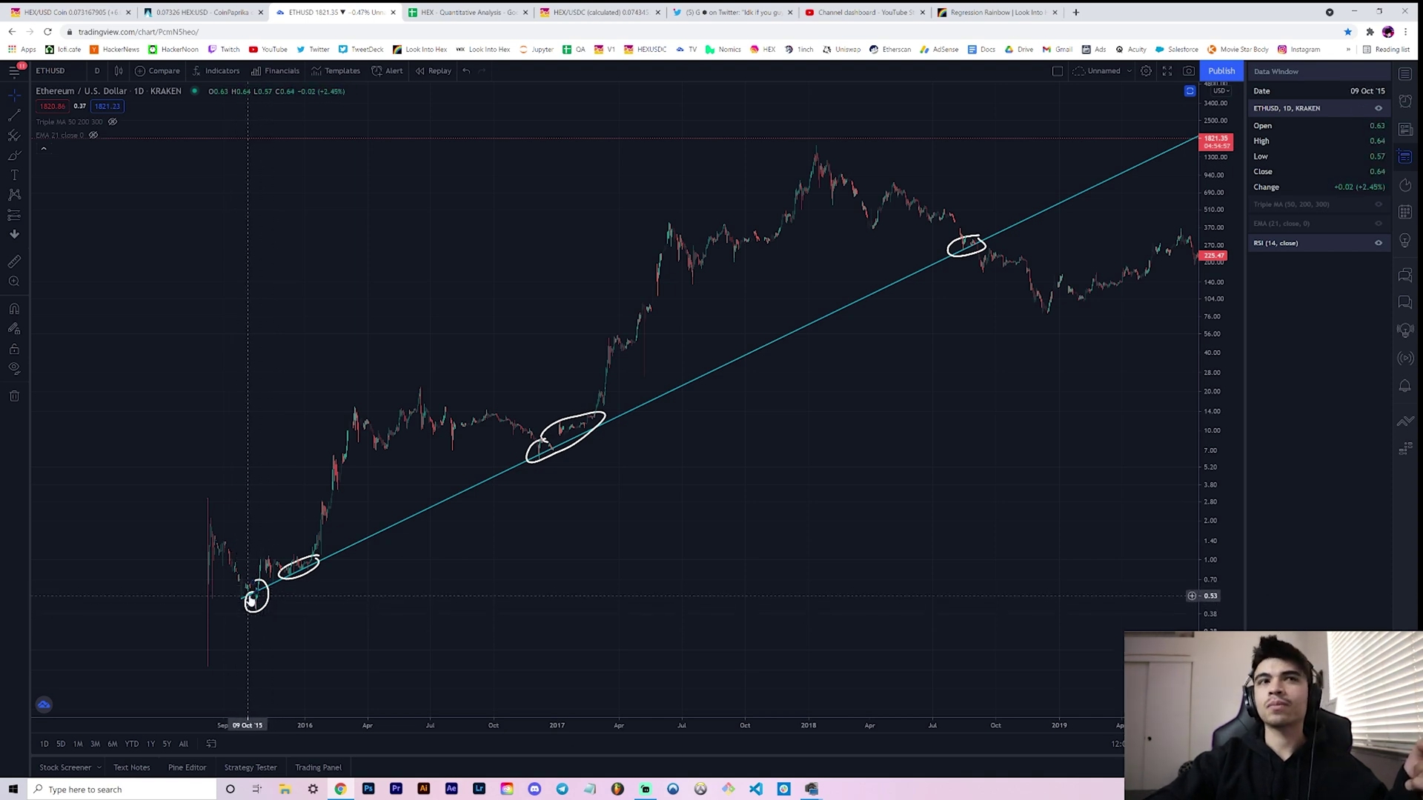
pyautogui.moveTo(778, 478); pyautogui.dragTo(829, 485)
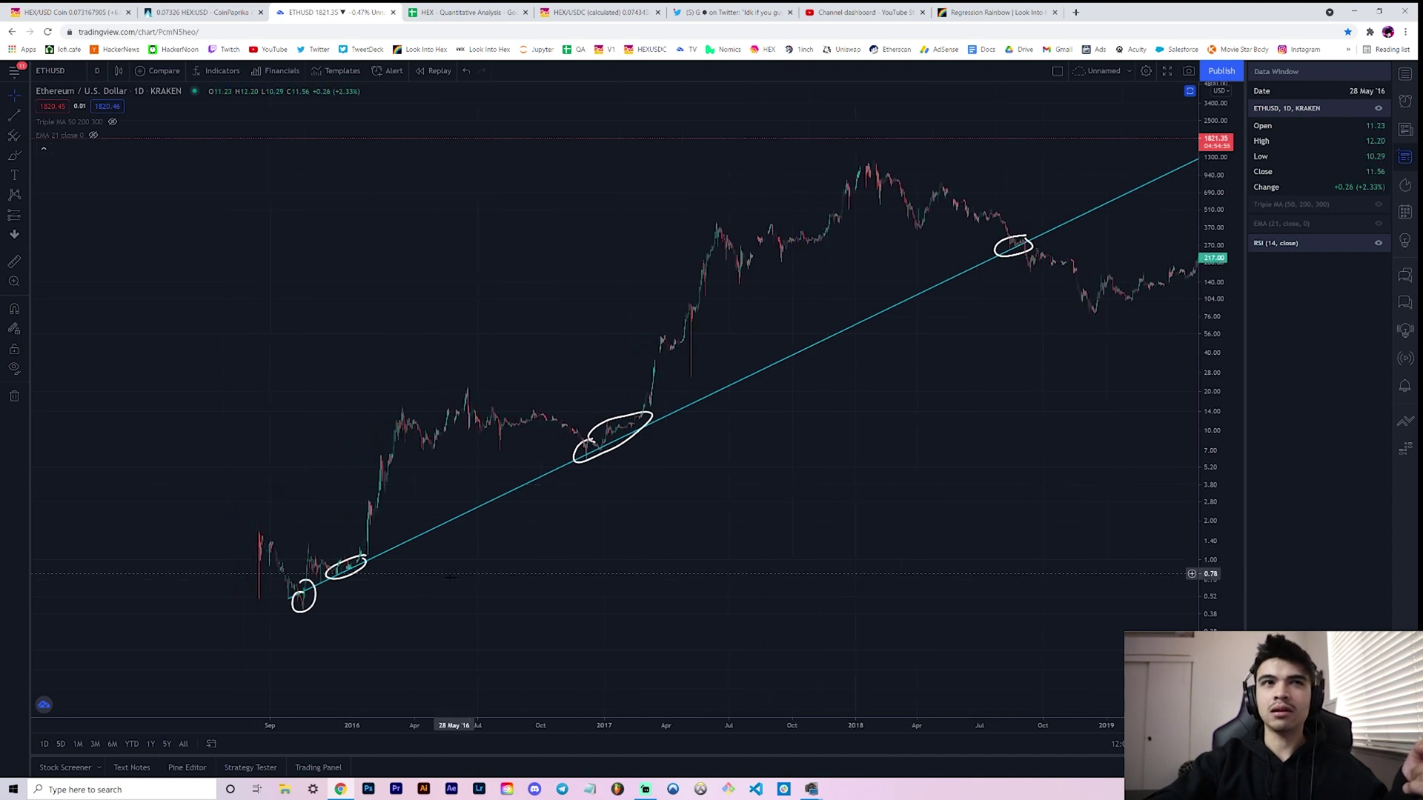
pyautogui.moveTo(420, 597); pyautogui.dragTo(443, 597)
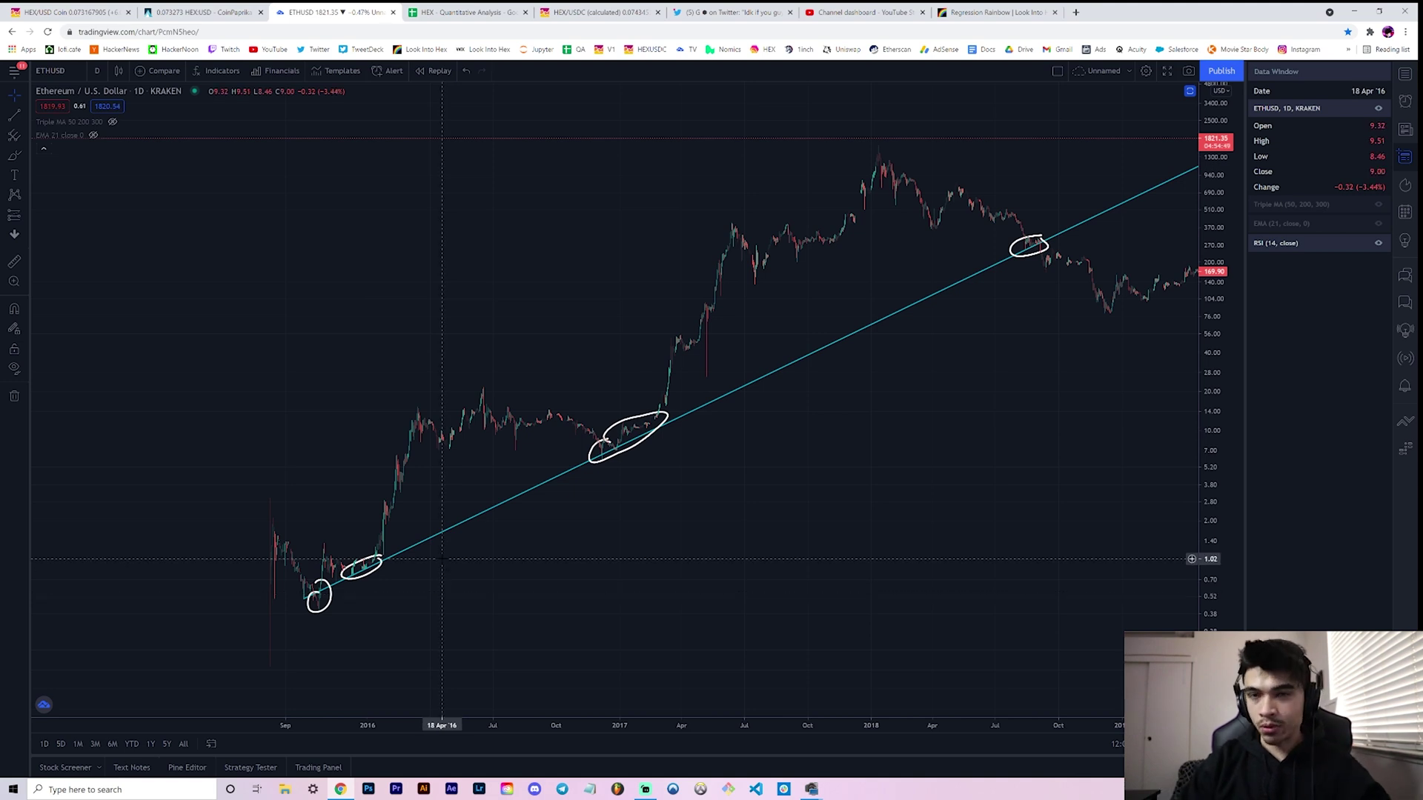
pyautogui.moveTo(394, 314); pyautogui.dragTo(382, 278)
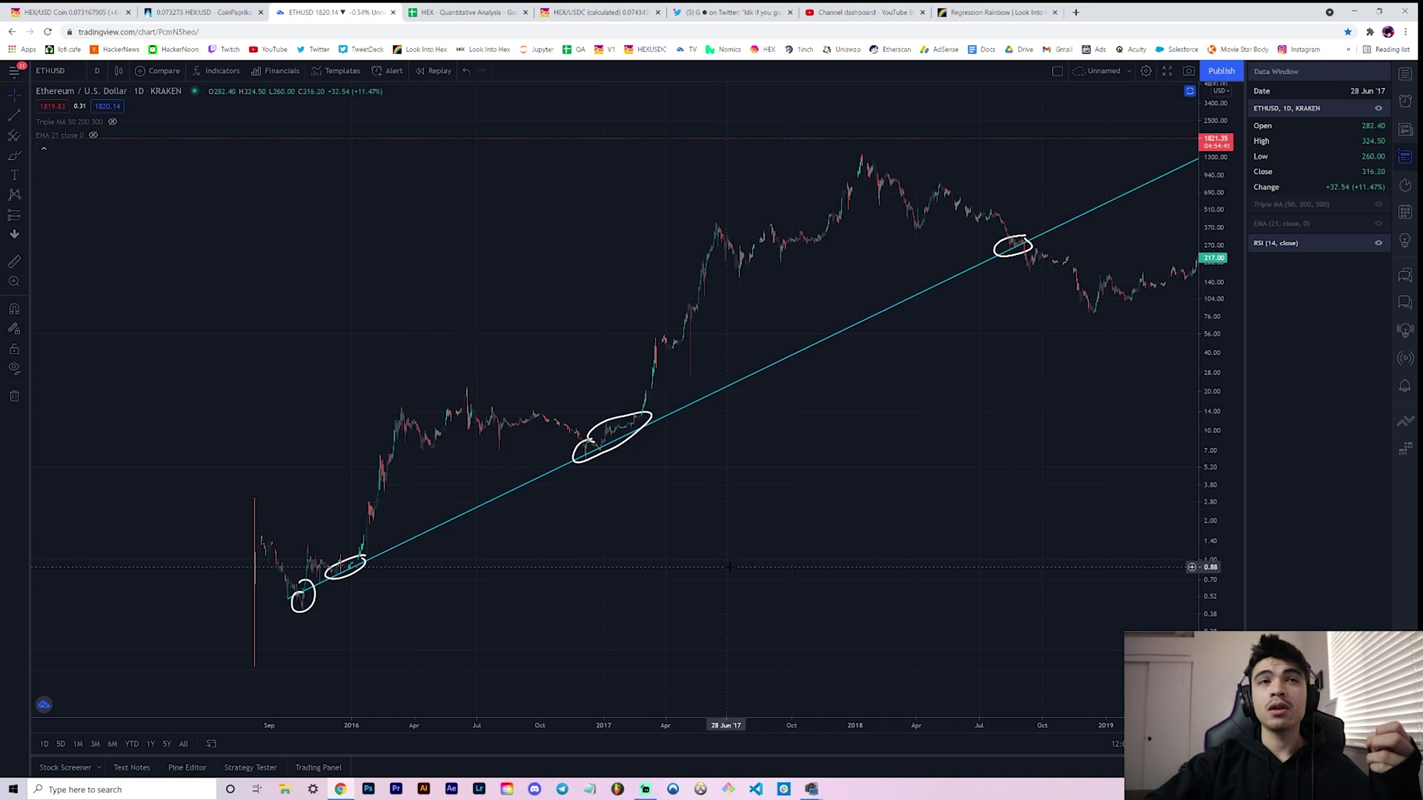
pyautogui.moveTo(734, 565); pyautogui.dragTo(664, 558)
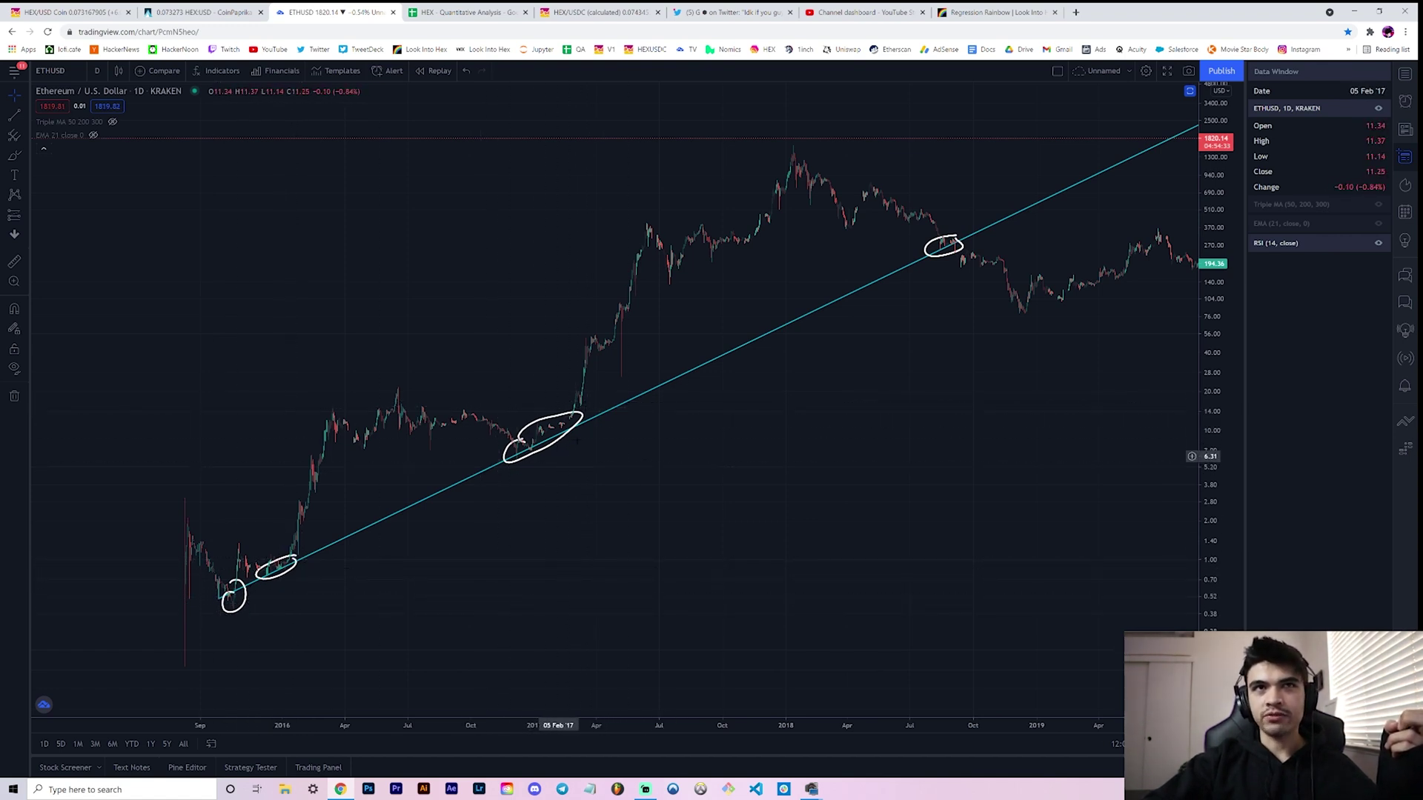
pyautogui.moveTo(985, 456); pyautogui.dragTo(1128, 508)
# Zoom in on the circled mid-2018 breakdown, centre it and widen the surrounding time range.
pyautogui.scroll(10, 1128, 507)
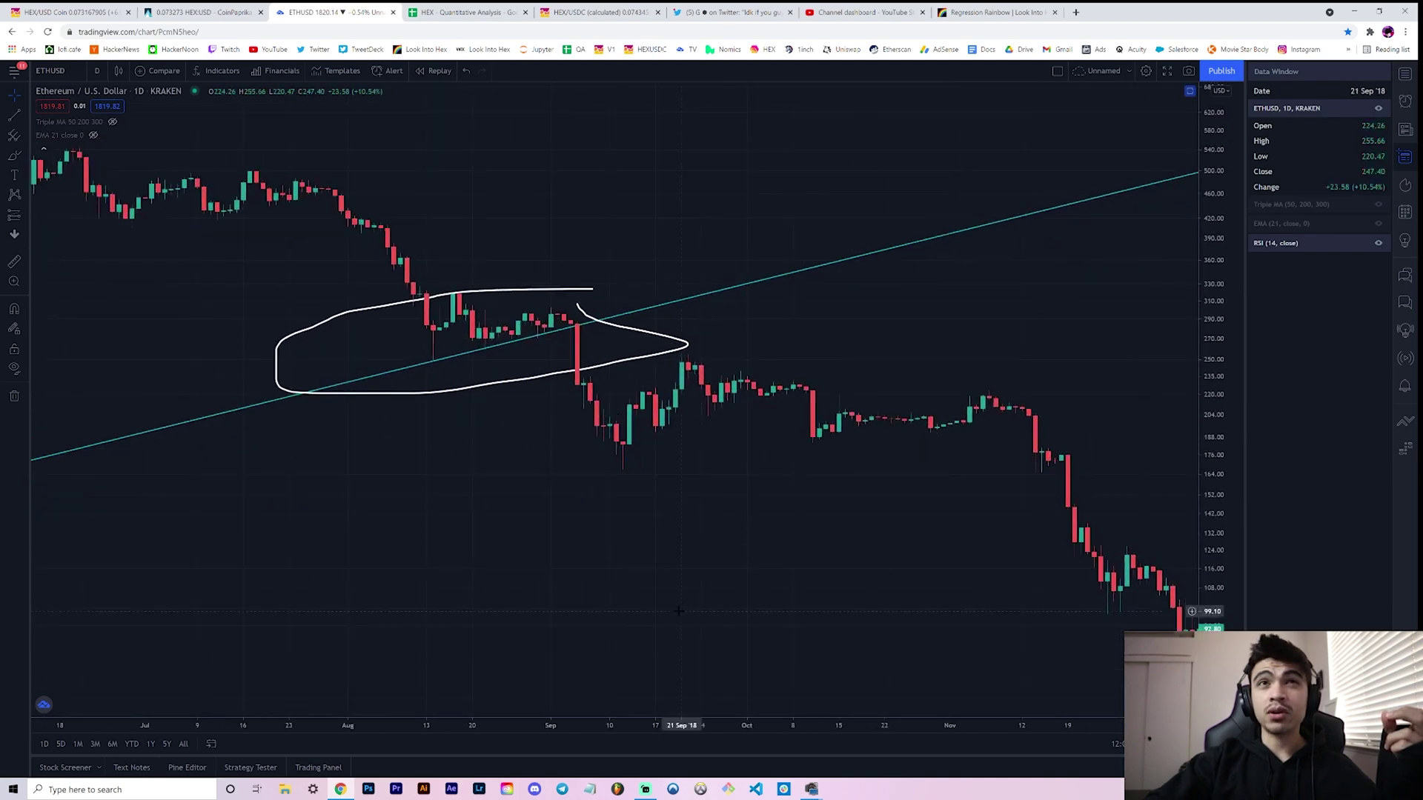
pyautogui.moveTo(680, 611); pyautogui.dragTo(759, 559)
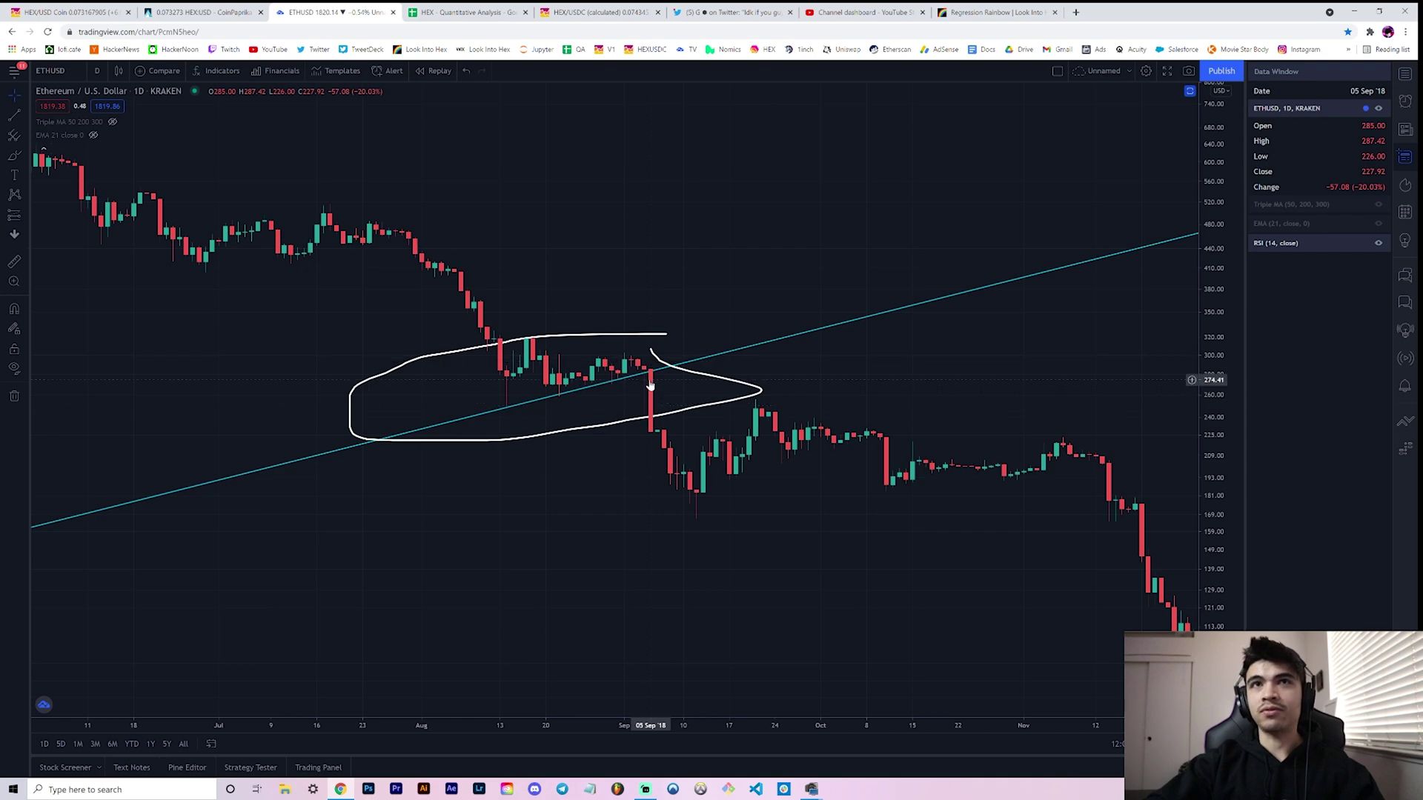
pyautogui.moveTo(791, 729); pyautogui.dragTo(726, 729)
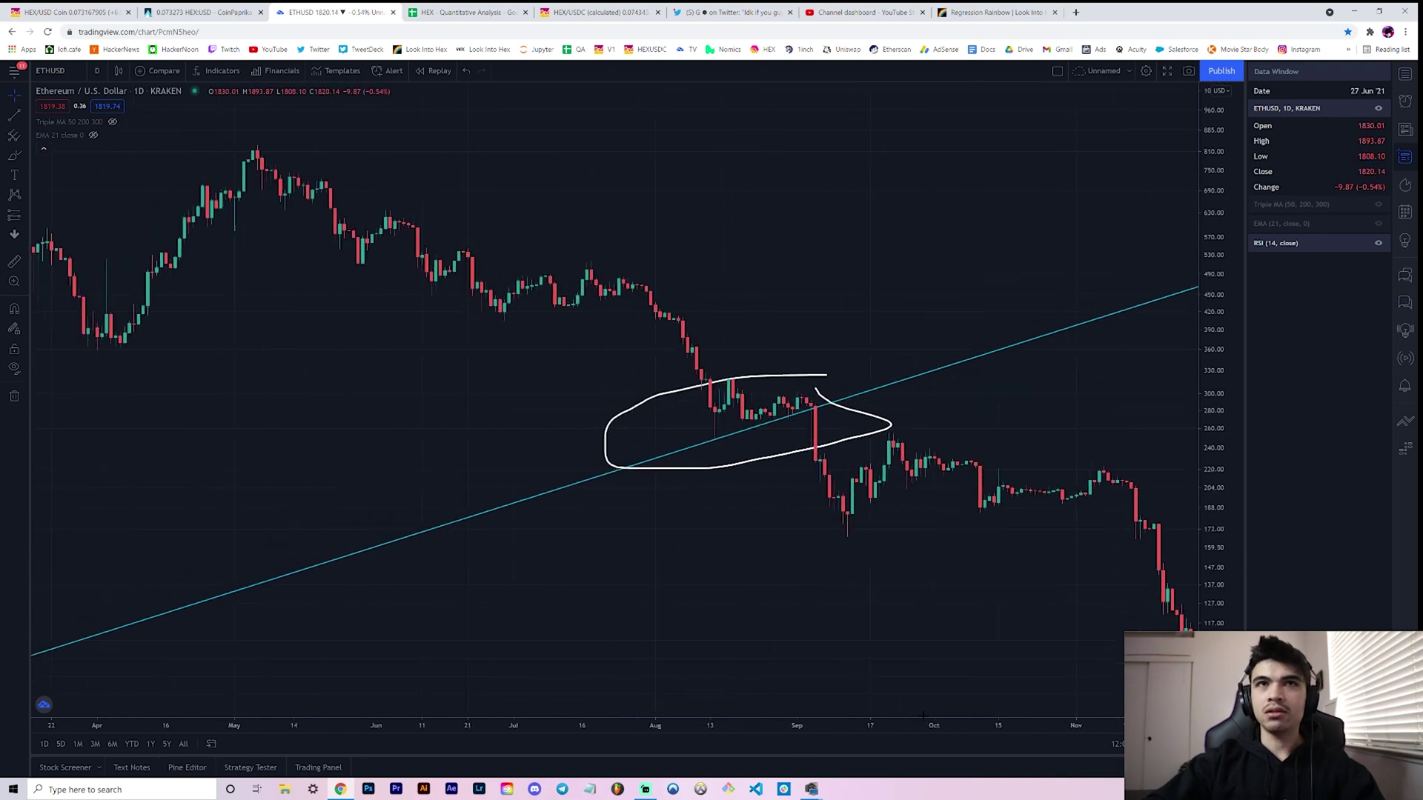
# Zoom out and pan the ETHUSD chart to frame 2015–2019 with all four circled touches.
pyautogui.moveTo(845, 629); pyautogui.dragTo(328, 629)
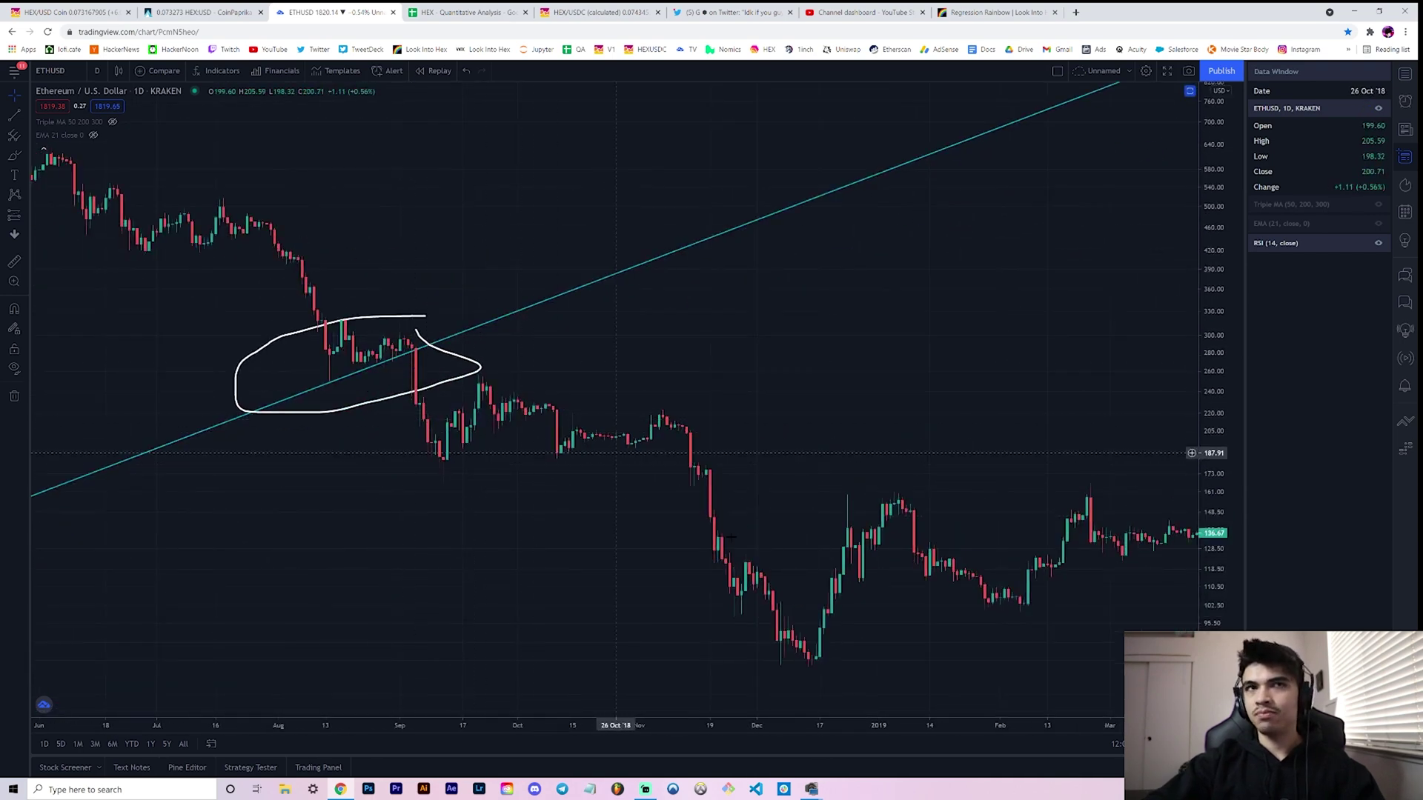
pyautogui.scroll(-10, 765, 741)
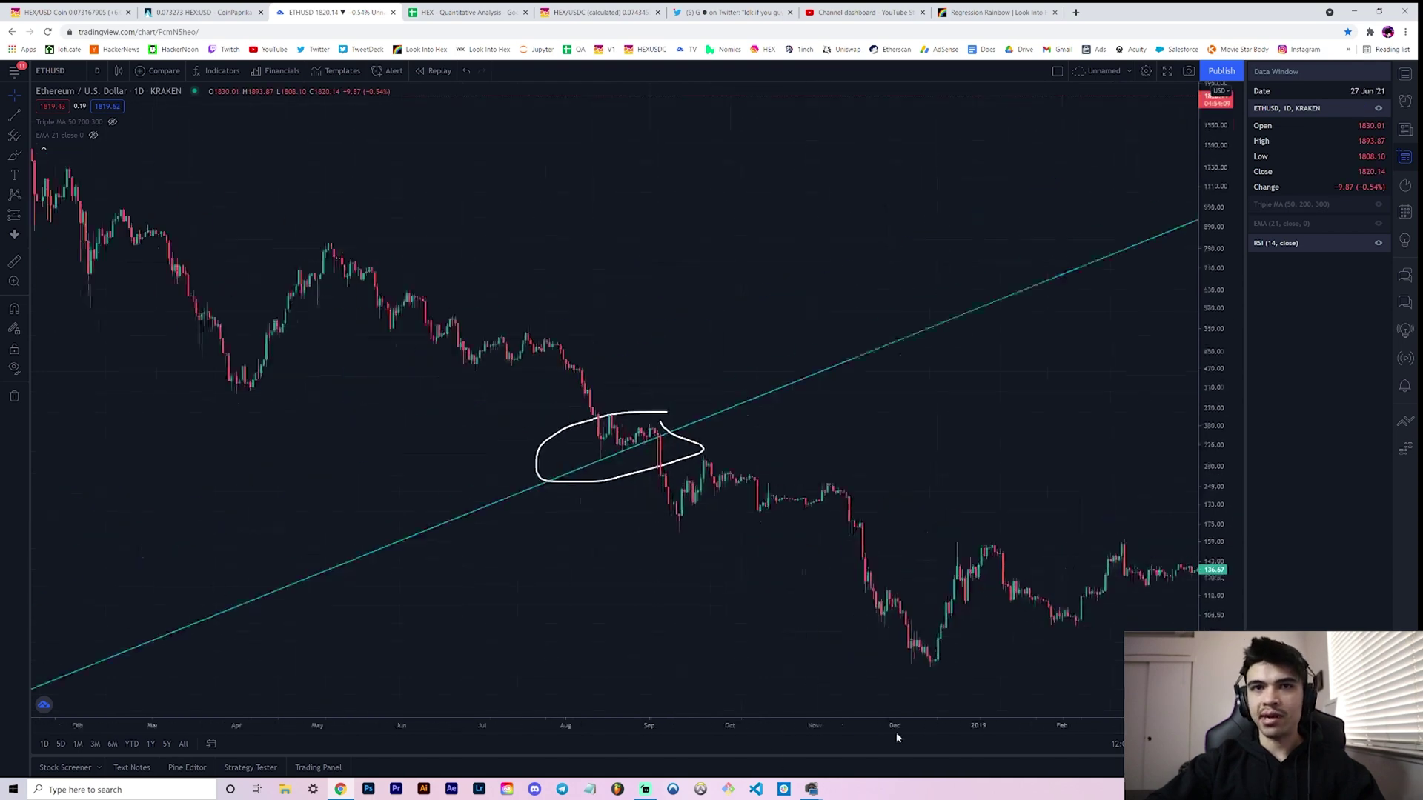
pyautogui.moveTo(963, 539); pyautogui.dragTo(874, 539)
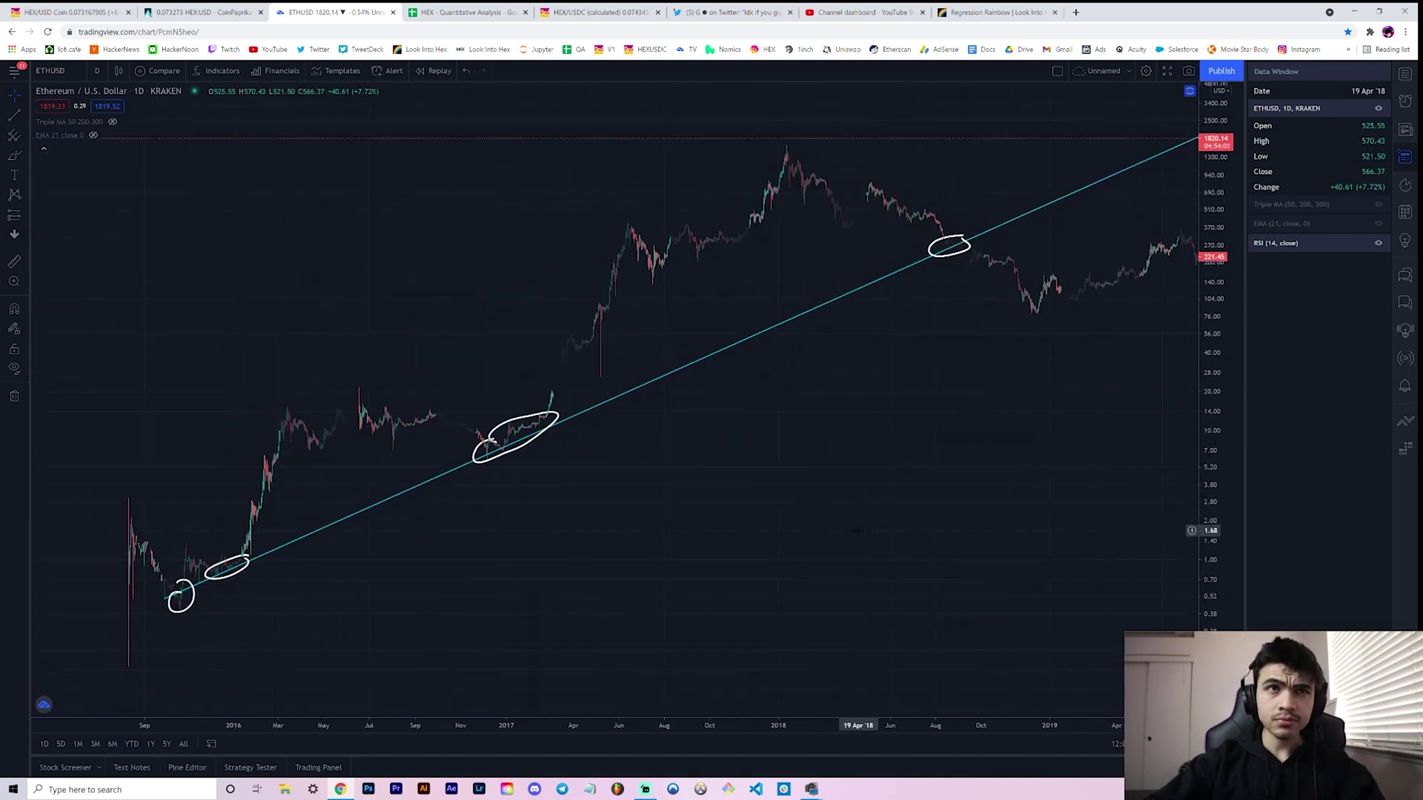
pyautogui.scroll(-3, 815, 591)
pyautogui.moveTo(815, 591); pyautogui.dragTo(771, 590)
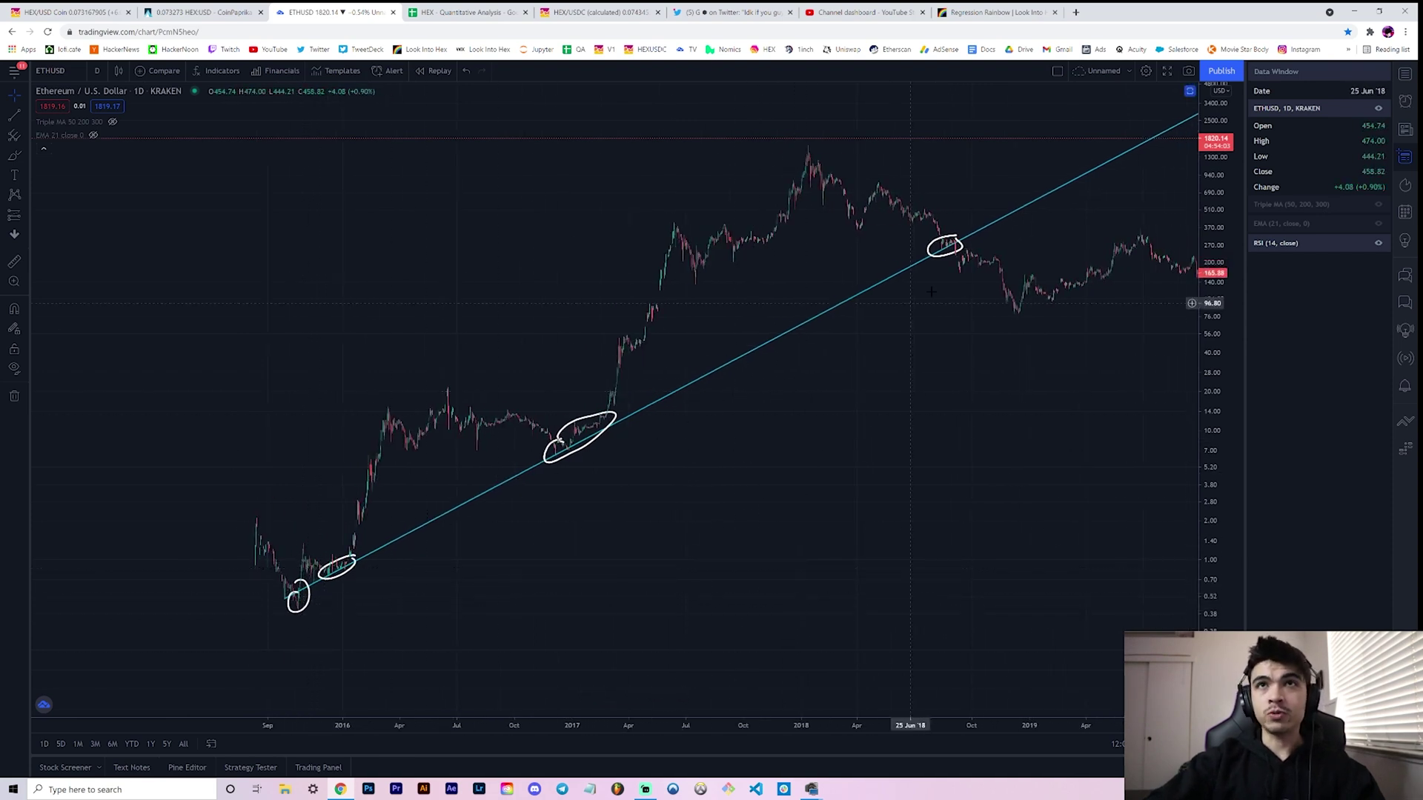
pyautogui.moveTo(925, 391); pyautogui.dragTo(950, 390)
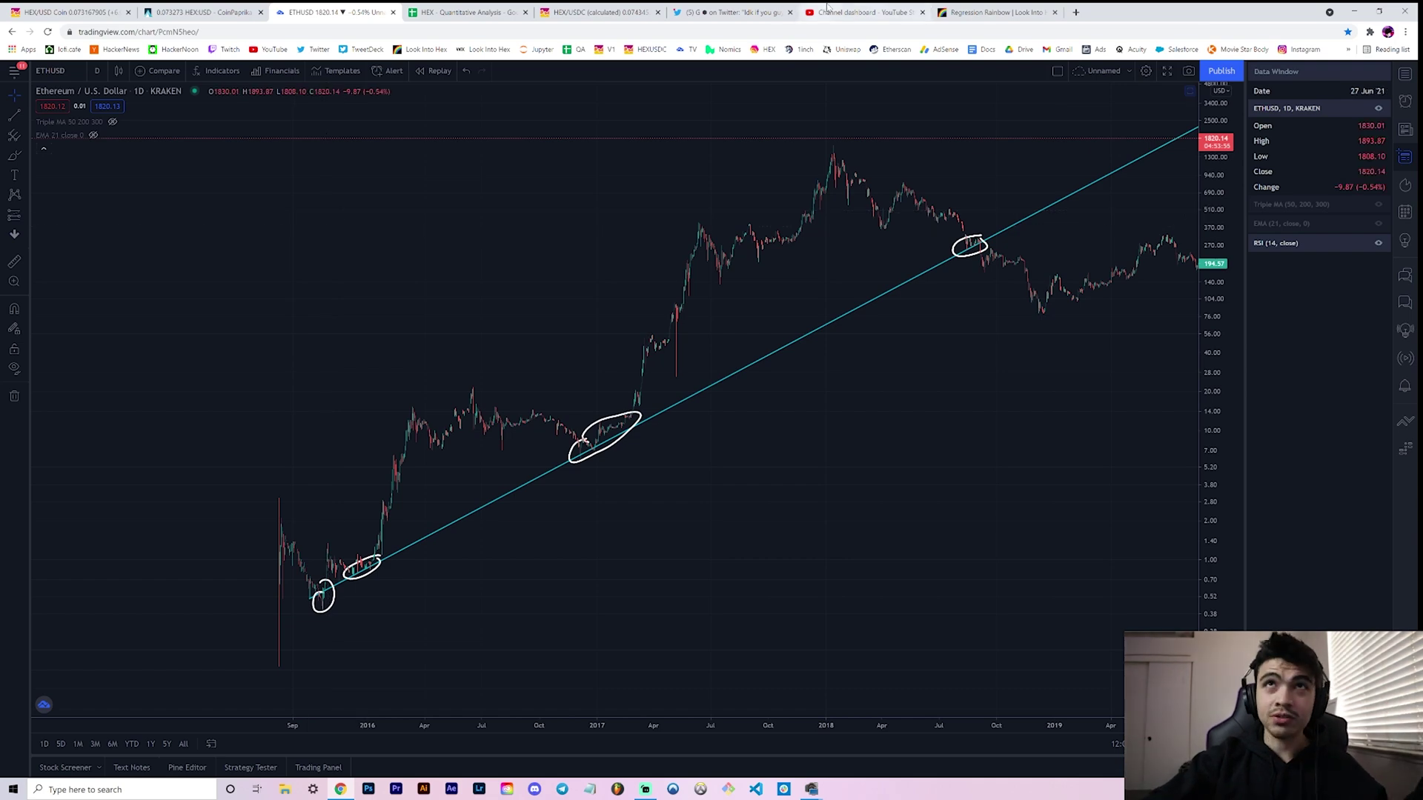
# Review Look Into Hex's Extension From Fit (Fibonacci) chart, then switch to the HEX Quantitative Analysis spreadsheet.
pyautogui.click(987, 9)
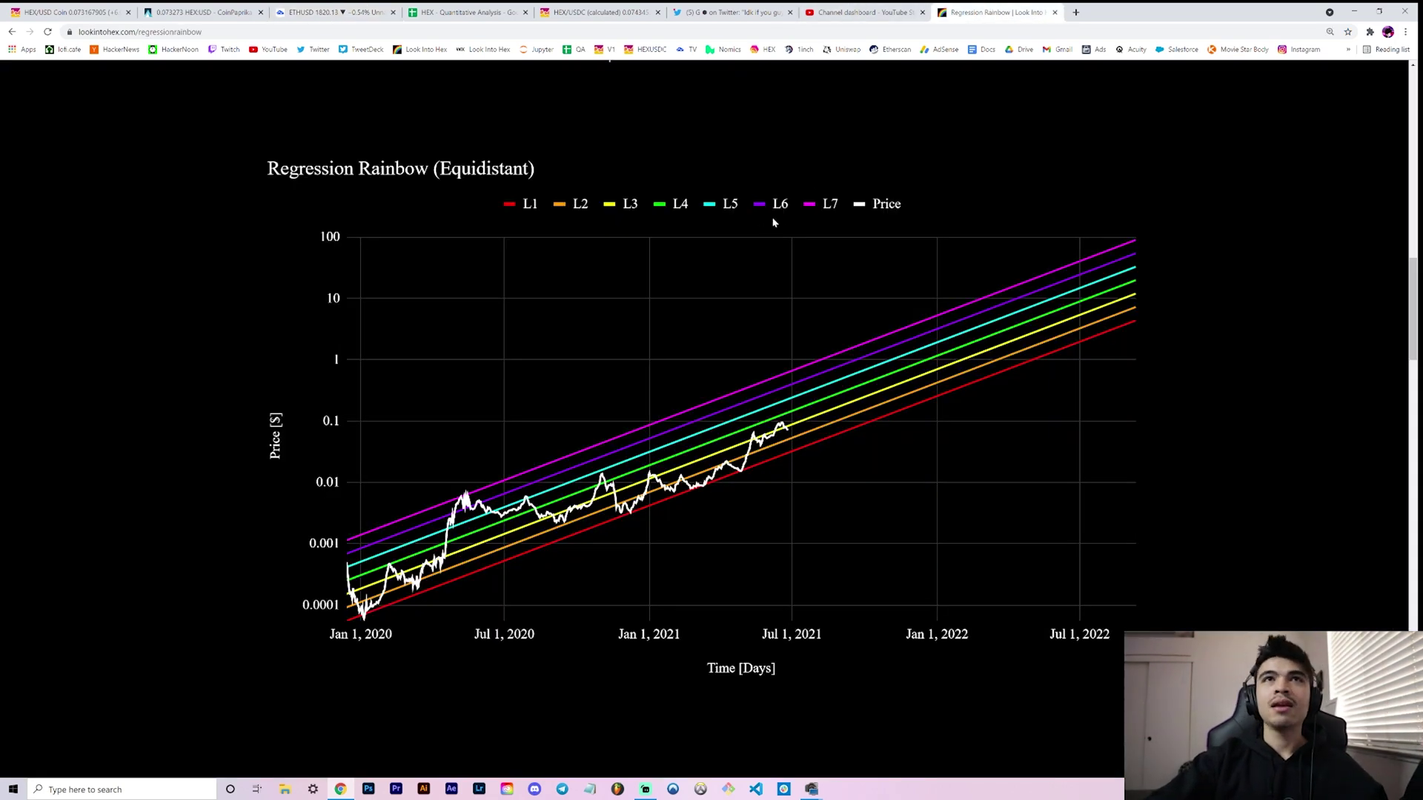
pyautogui.scroll(-15, 981, 229)
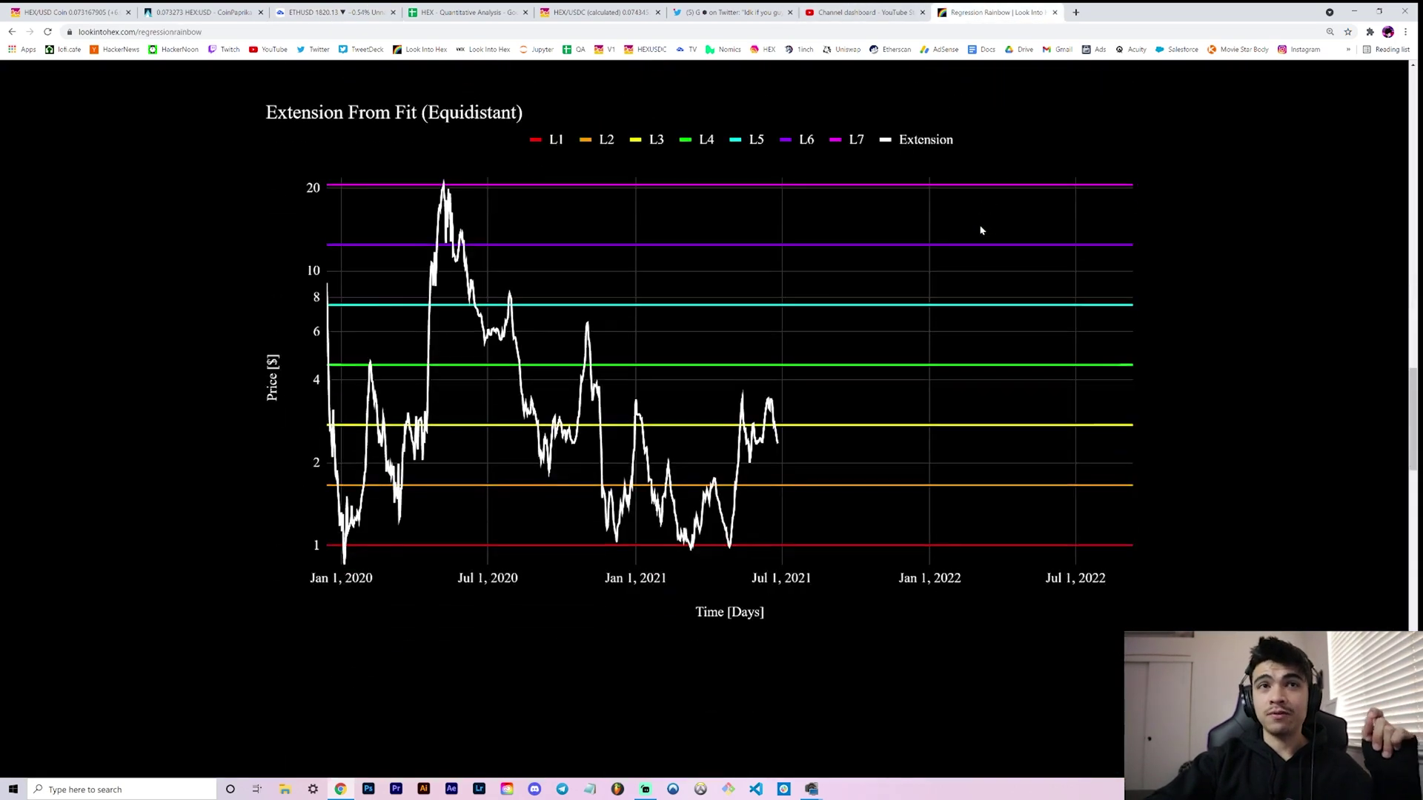
pyautogui.scroll(-15, 981, 230)
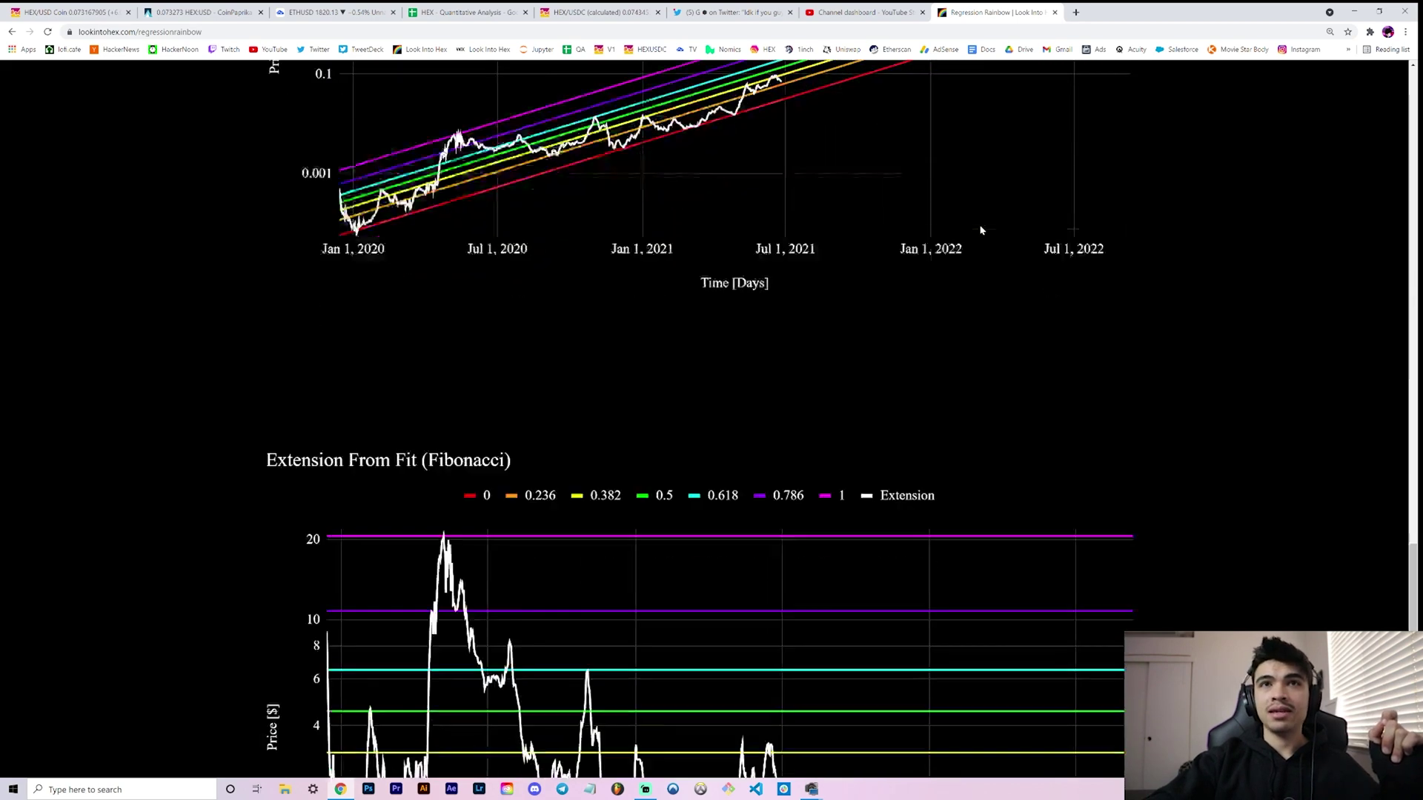
pyautogui.scroll(1, 981, 229)
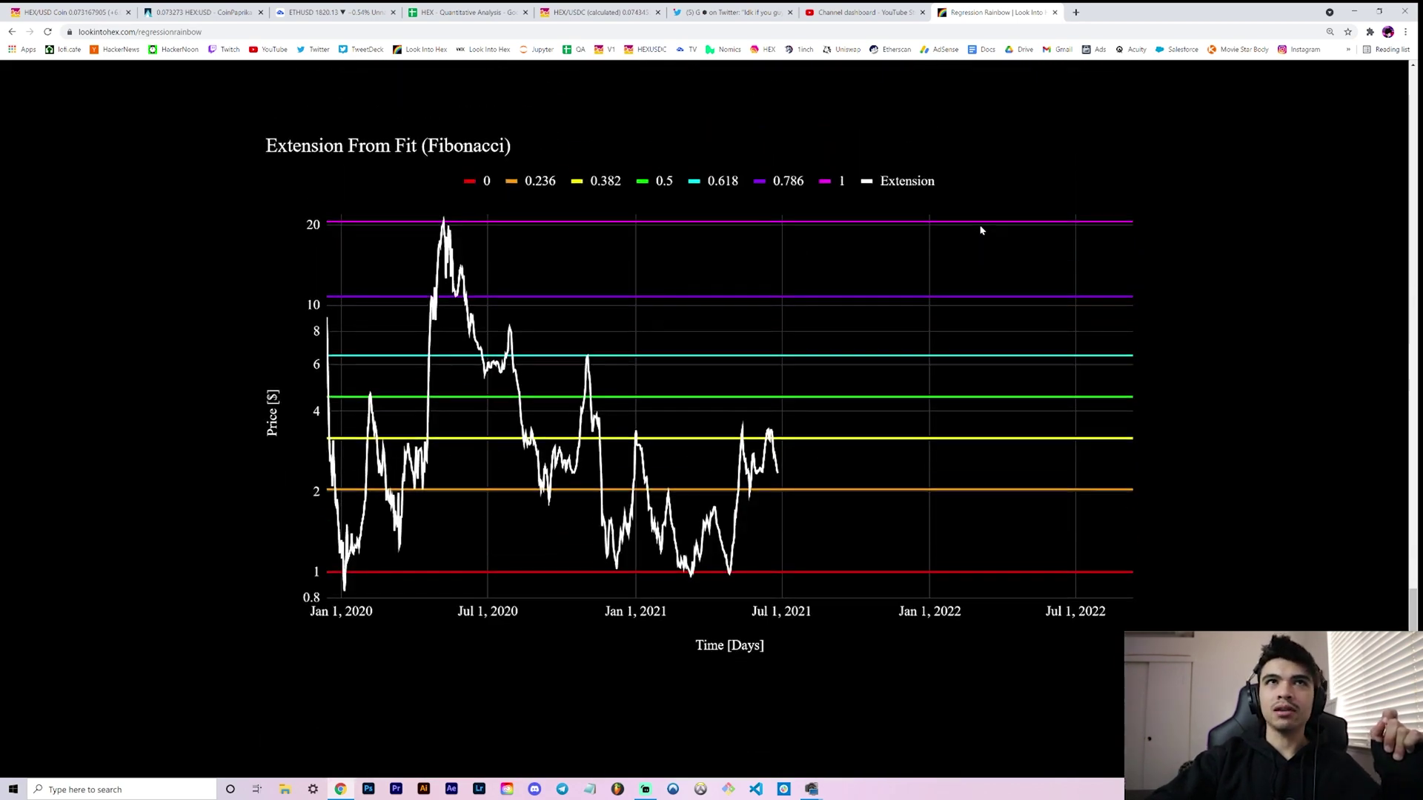
pyautogui.click(449, 9)
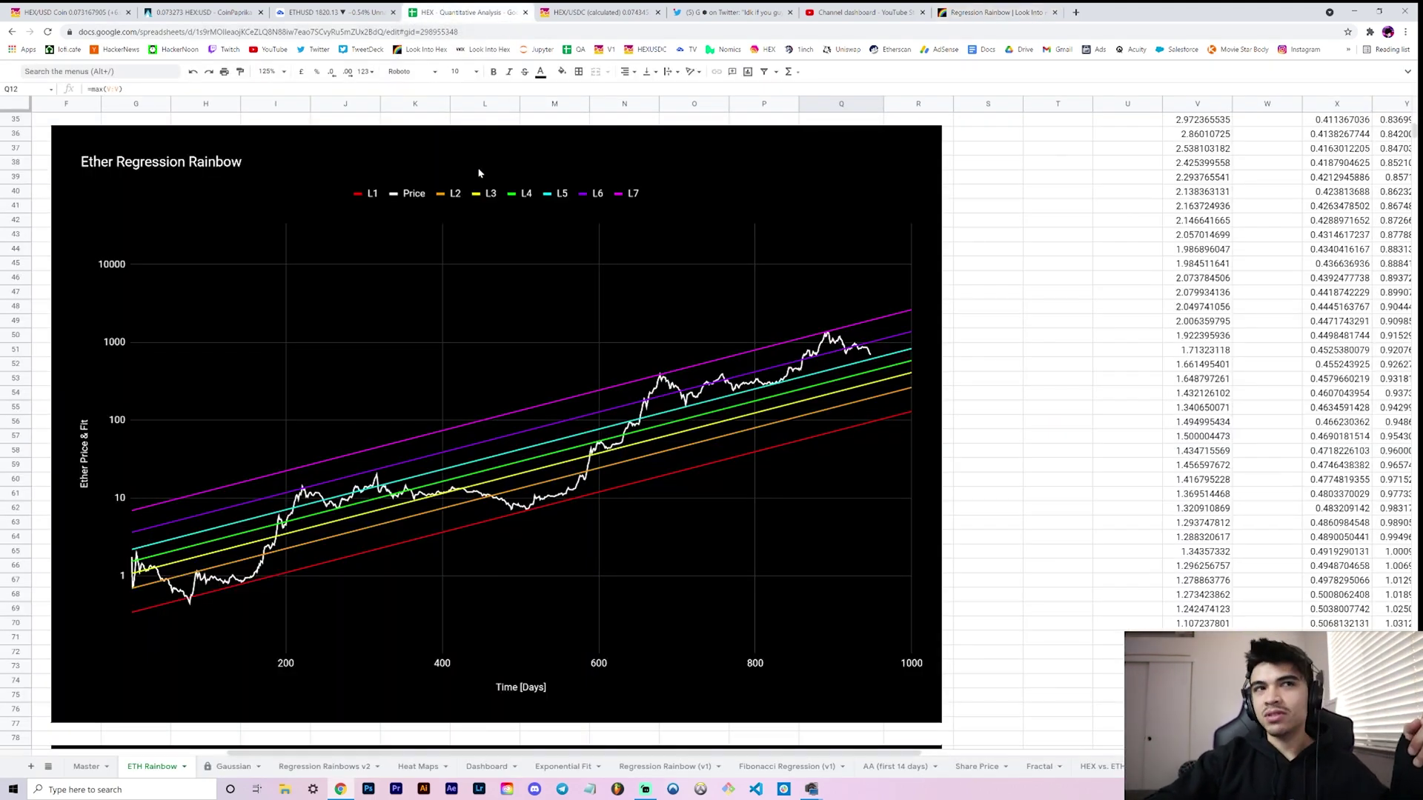
pyautogui.click(491, 181)
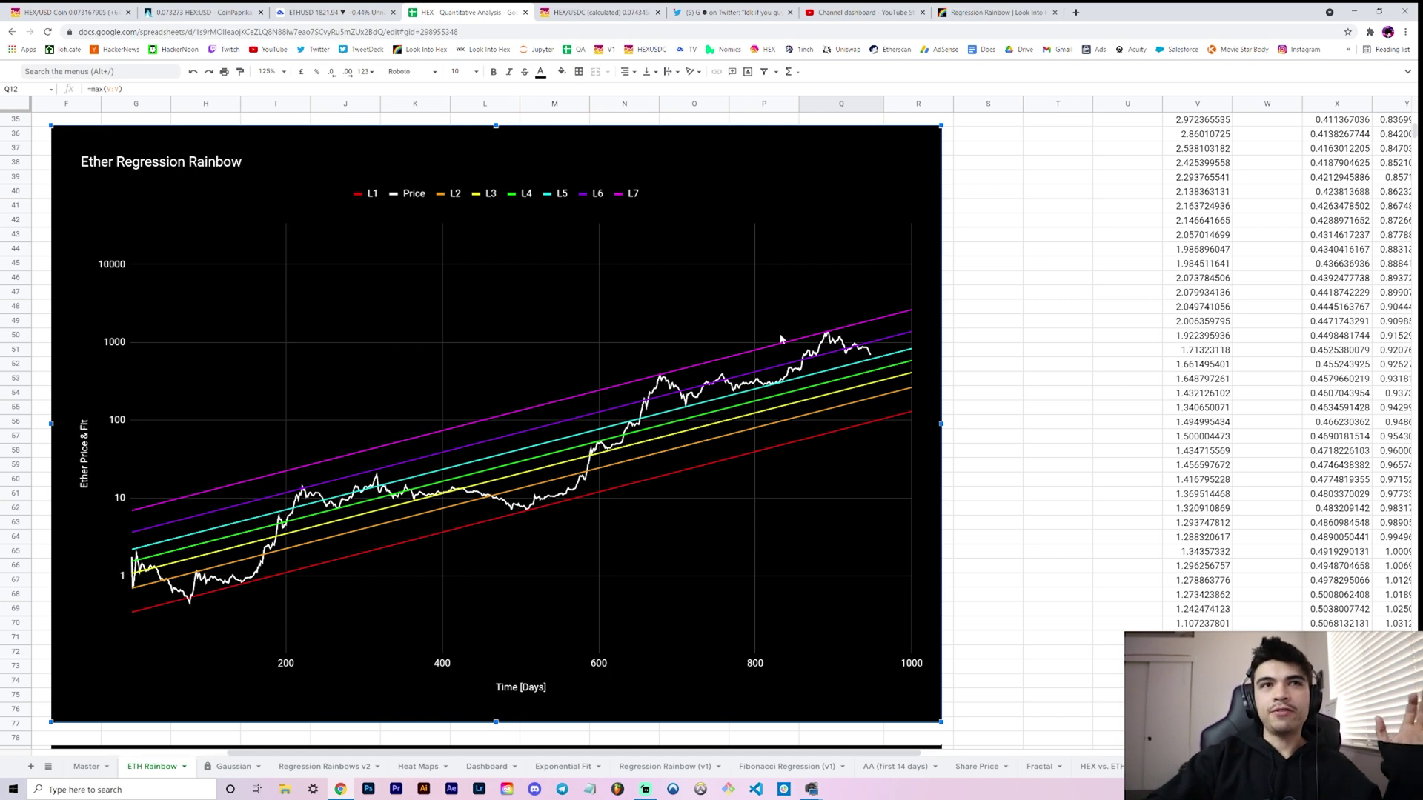
pyautogui.moveTo(667, 375)
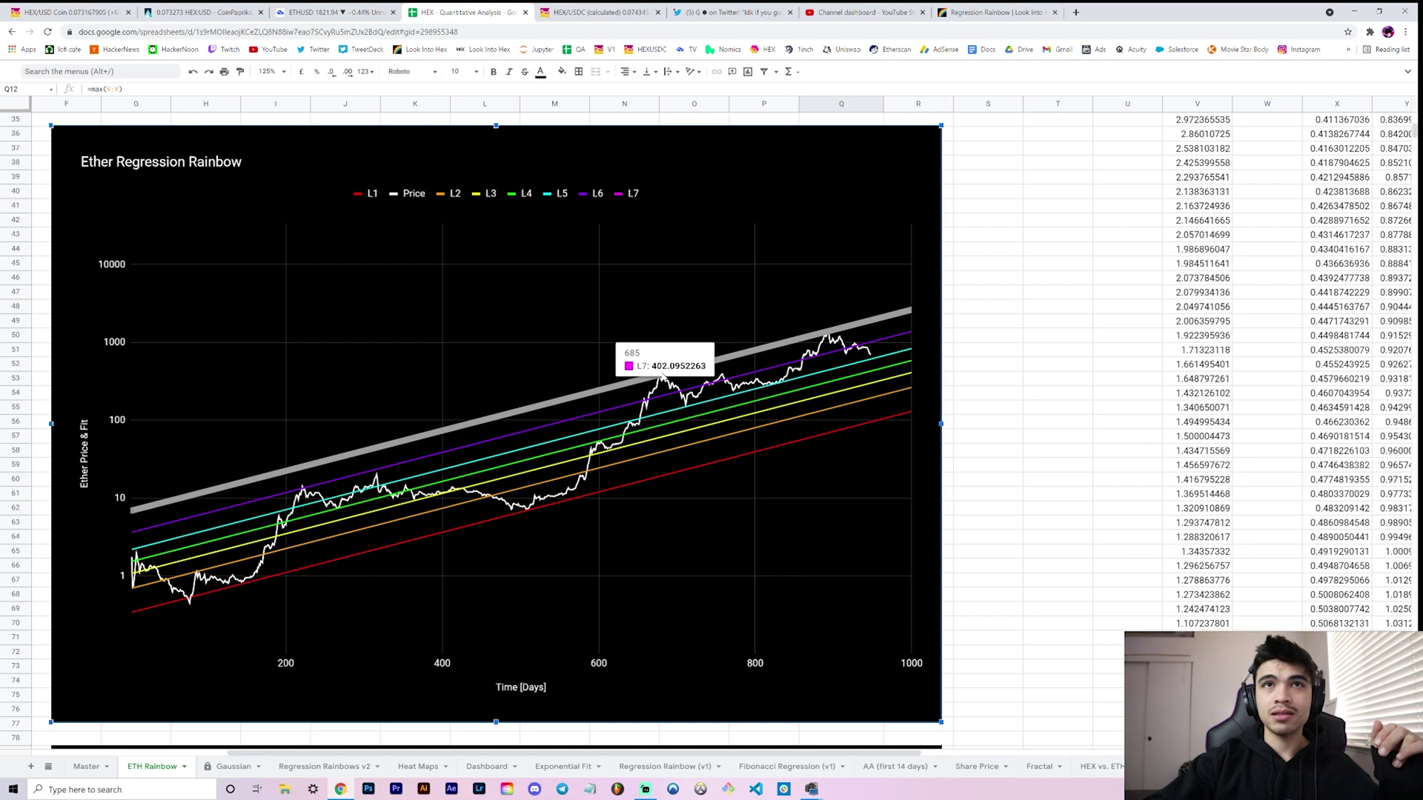
pyautogui.scroll(3, 909, 241)
pyautogui.click(972, 221)
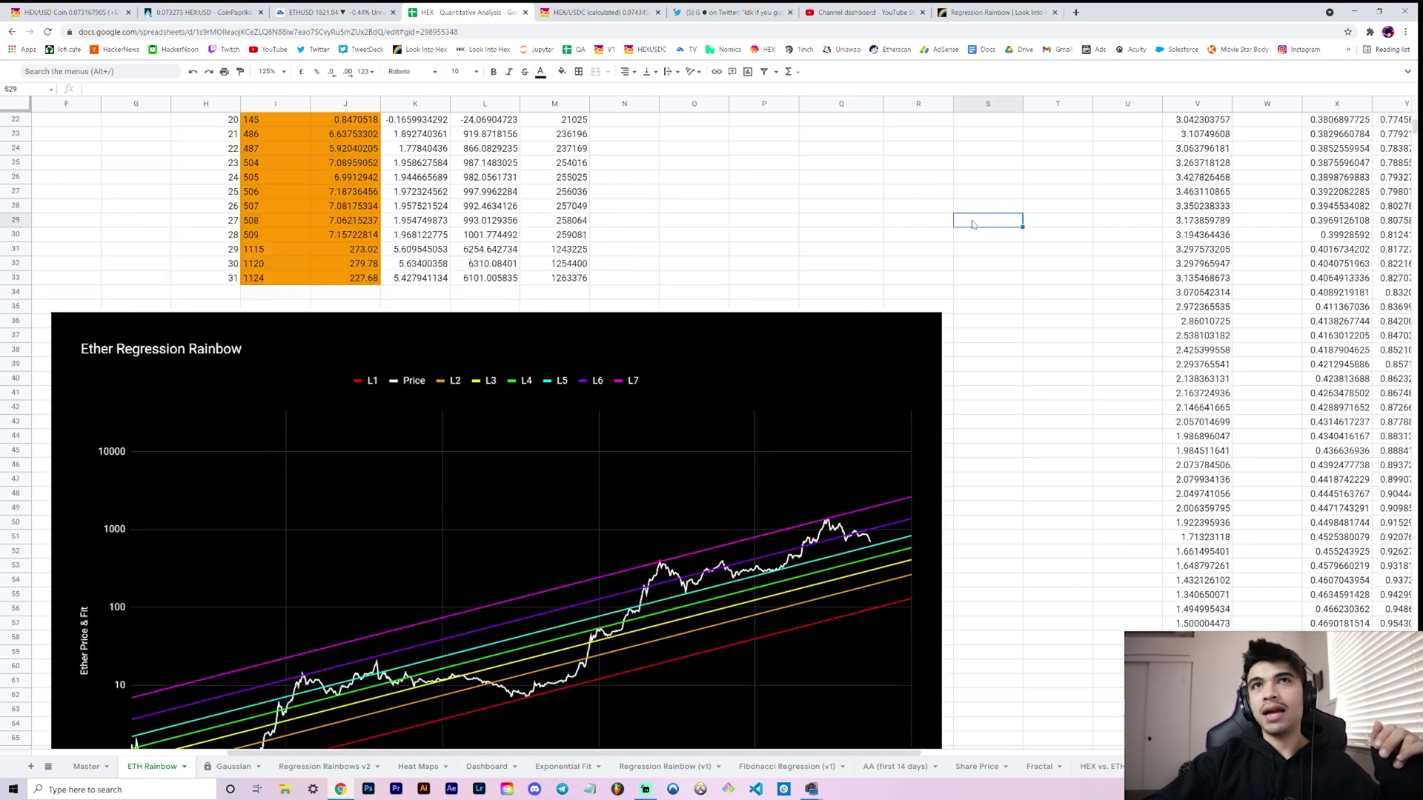
pyautogui.scroll(5, 971, 226)
pyautogui.click(841, 234)
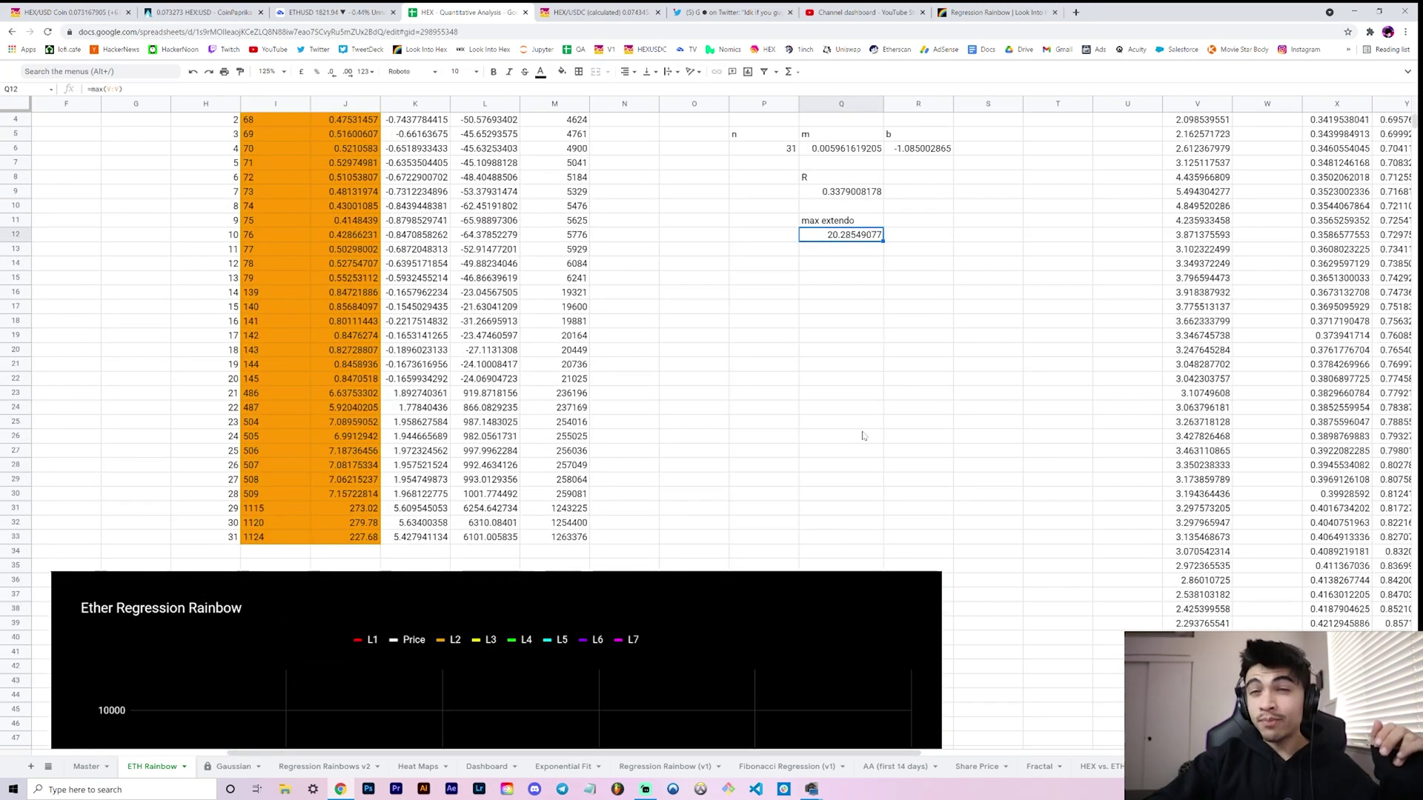
pyautogui.scroll(-8, 863, 435)
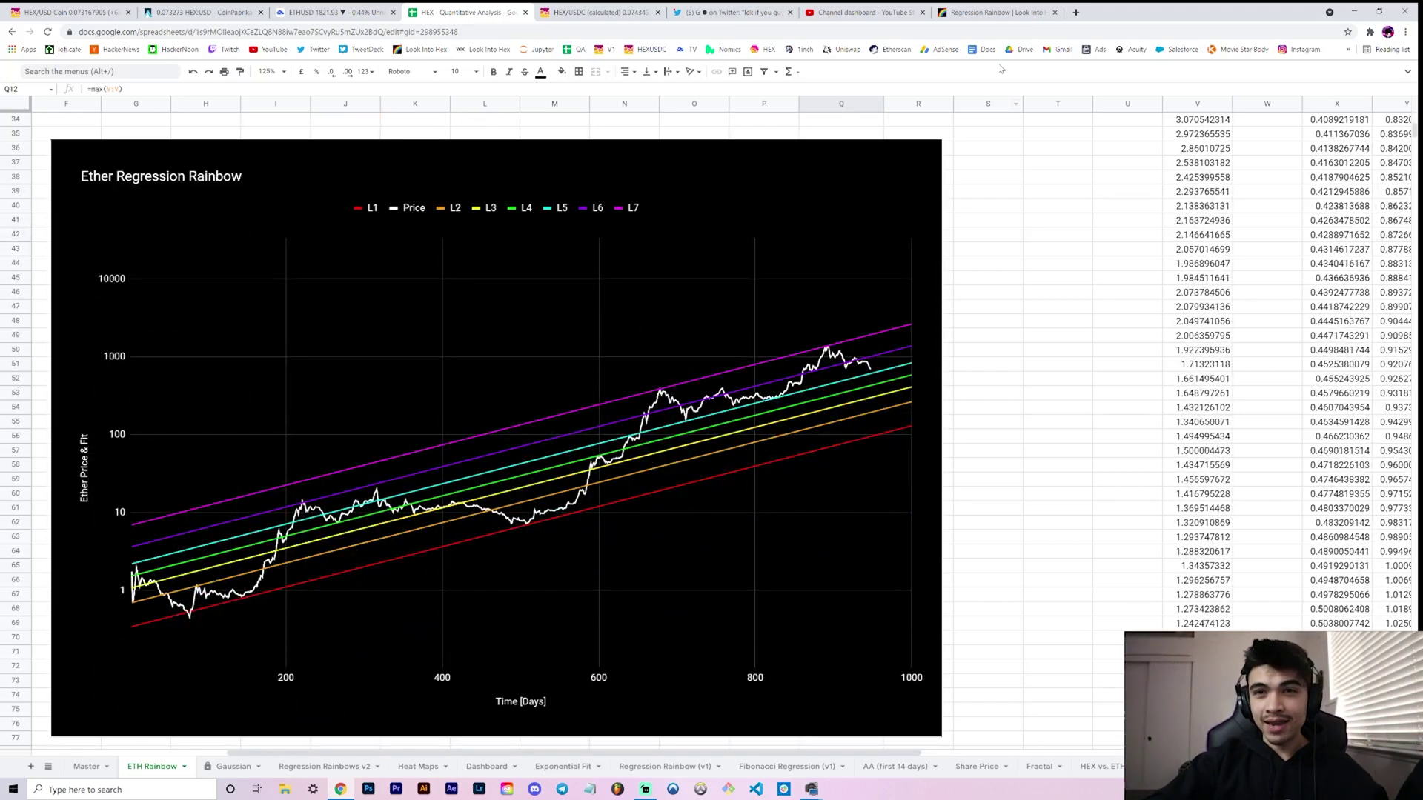
pyautogui.click(991, 6)
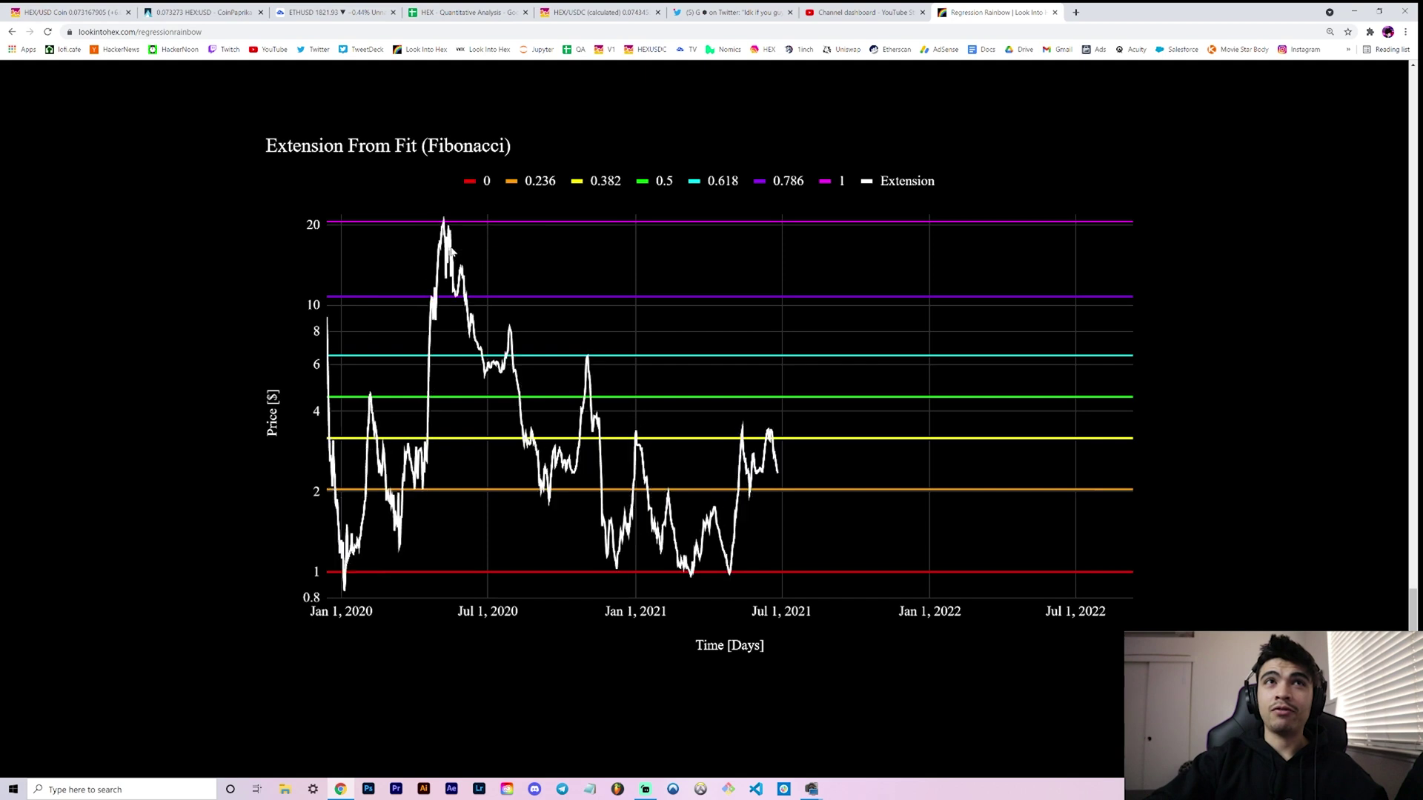
pyautogui.moveTo(447, 220)
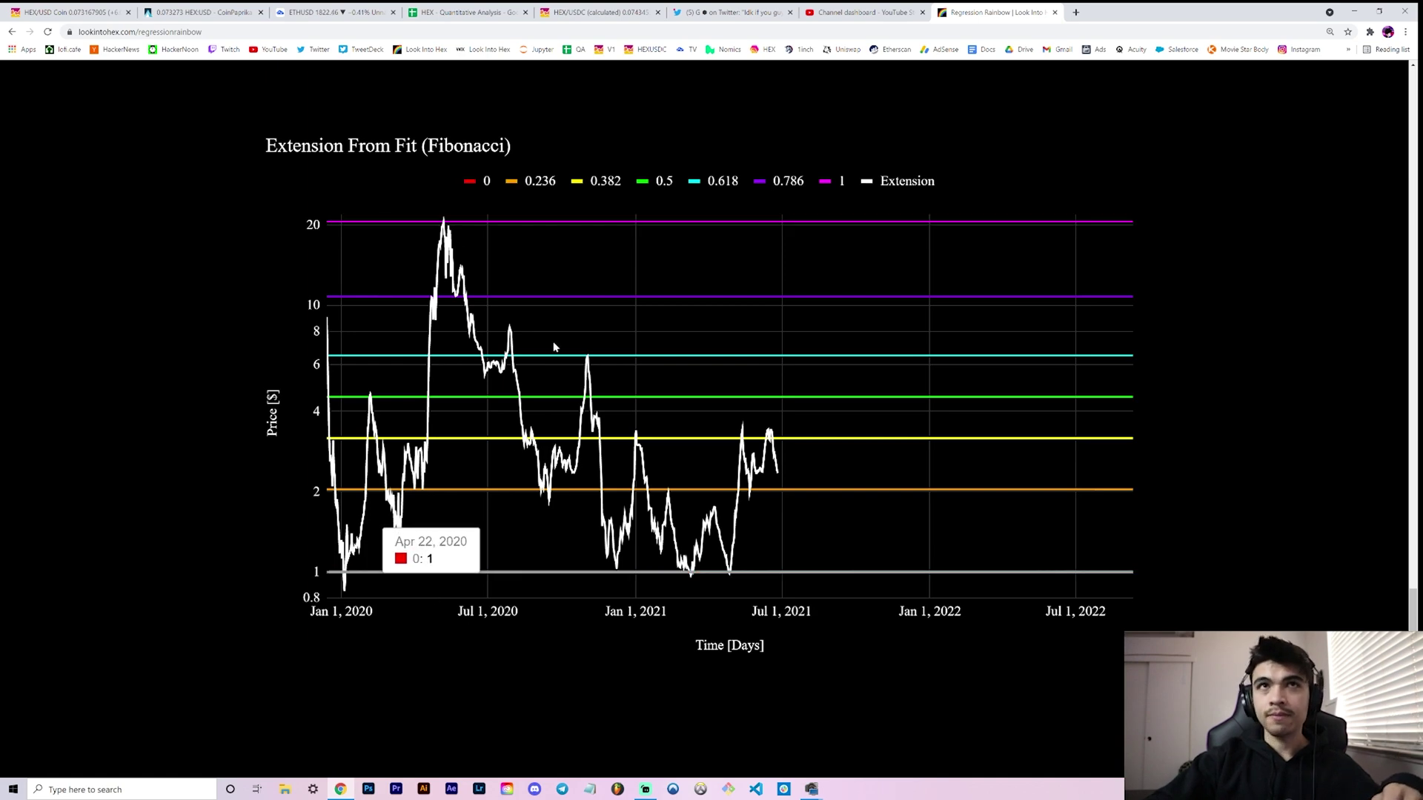
pyautogui.scroll(4, 532, 337)
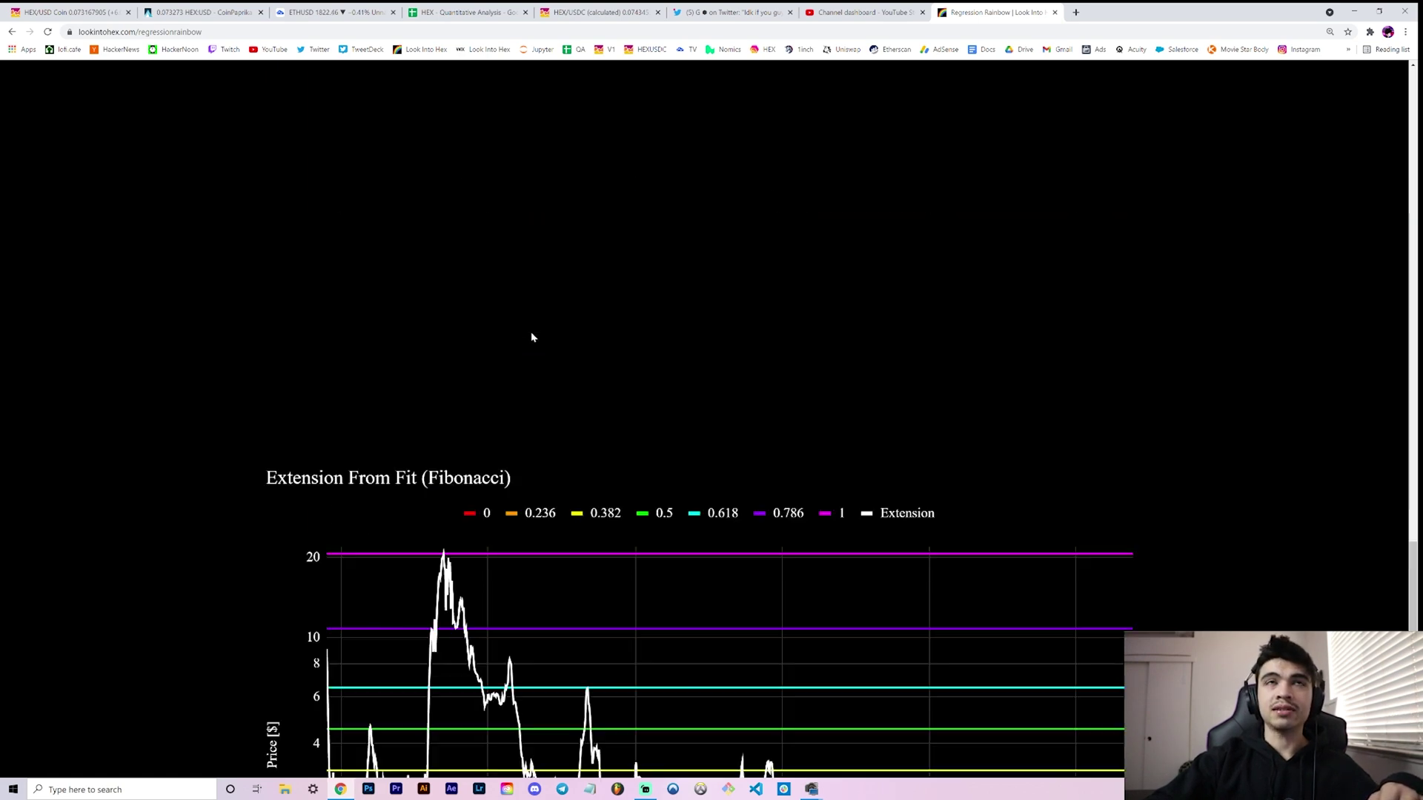
pyautogui.scroll(4, 531, 338)
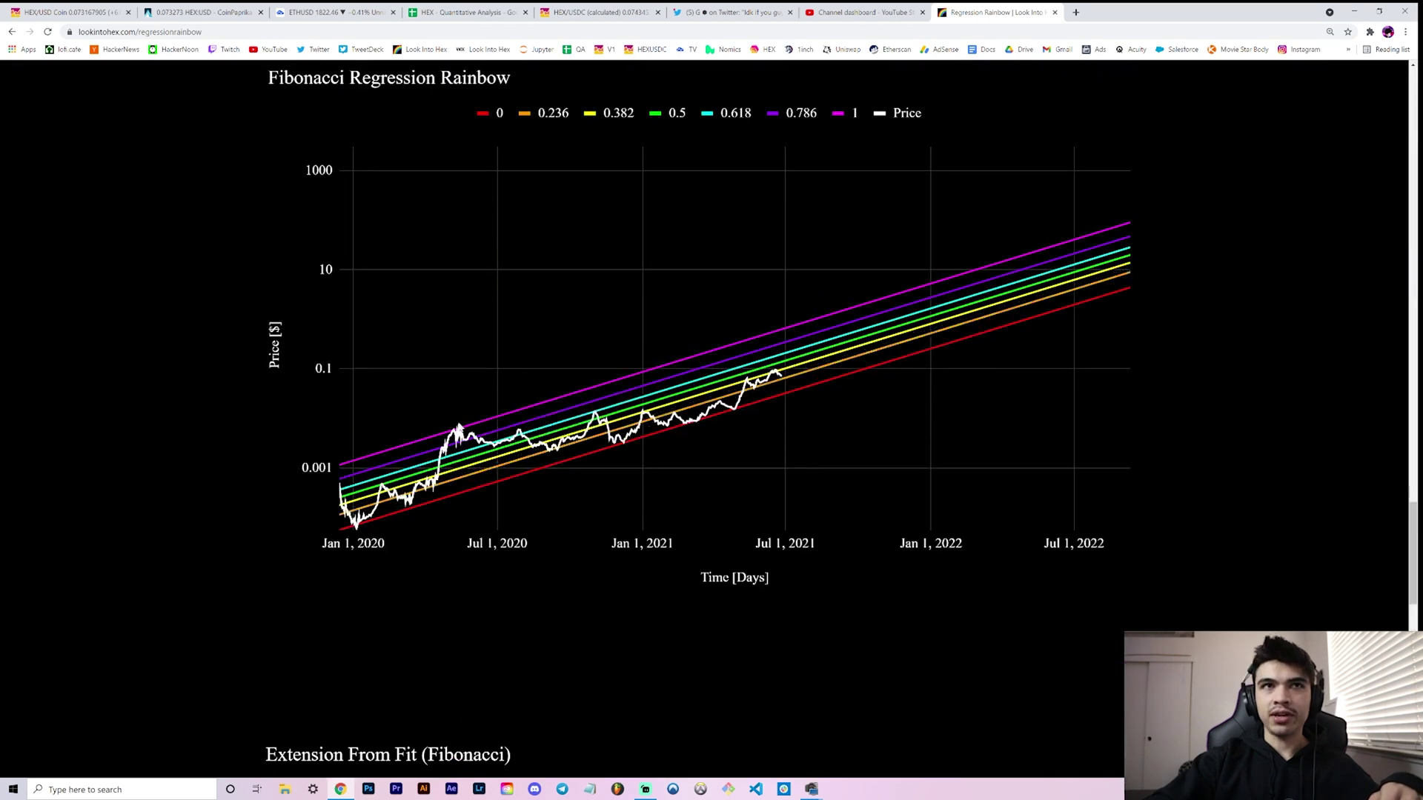
pyautogui.moveTo(461, 428)
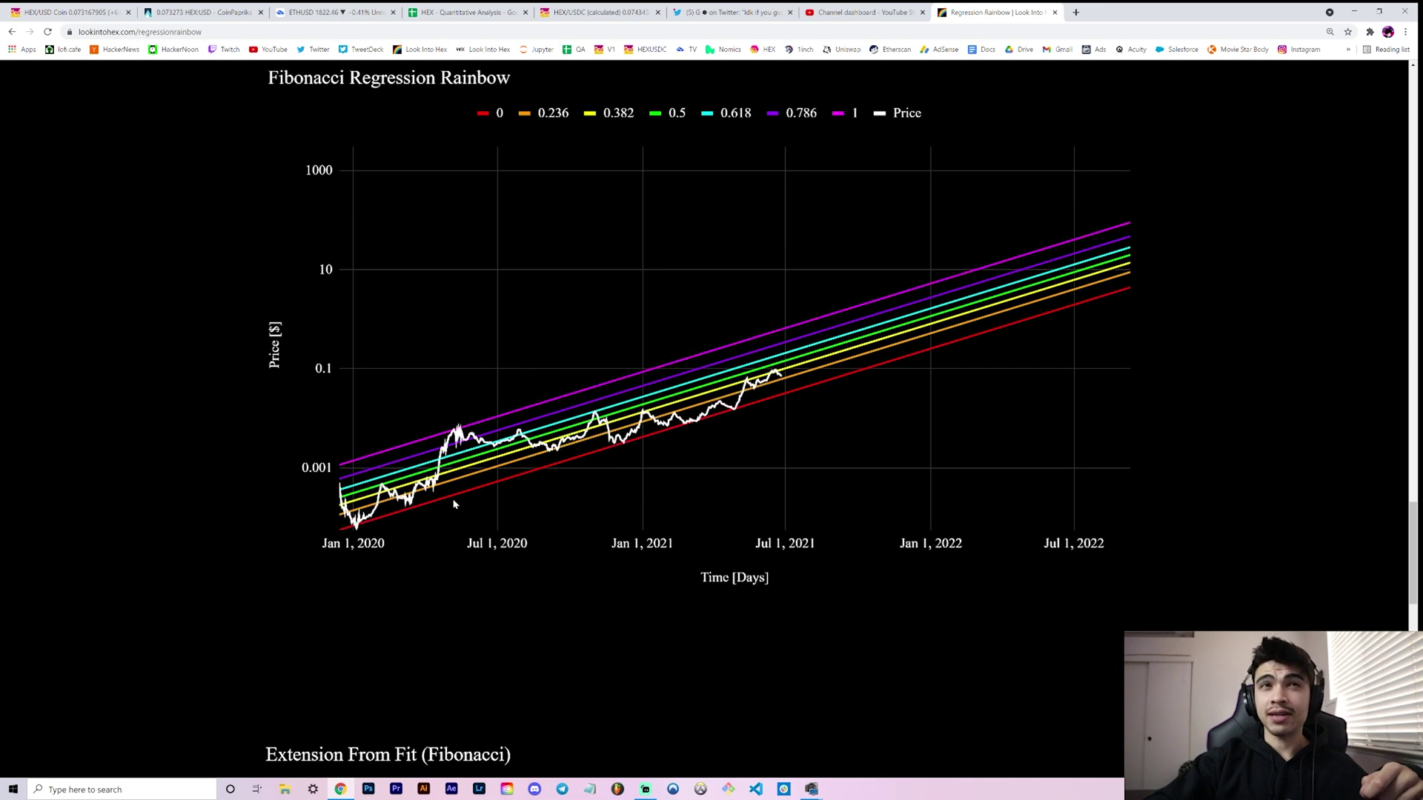
pyautogui.scroll(-4, 453, 503)
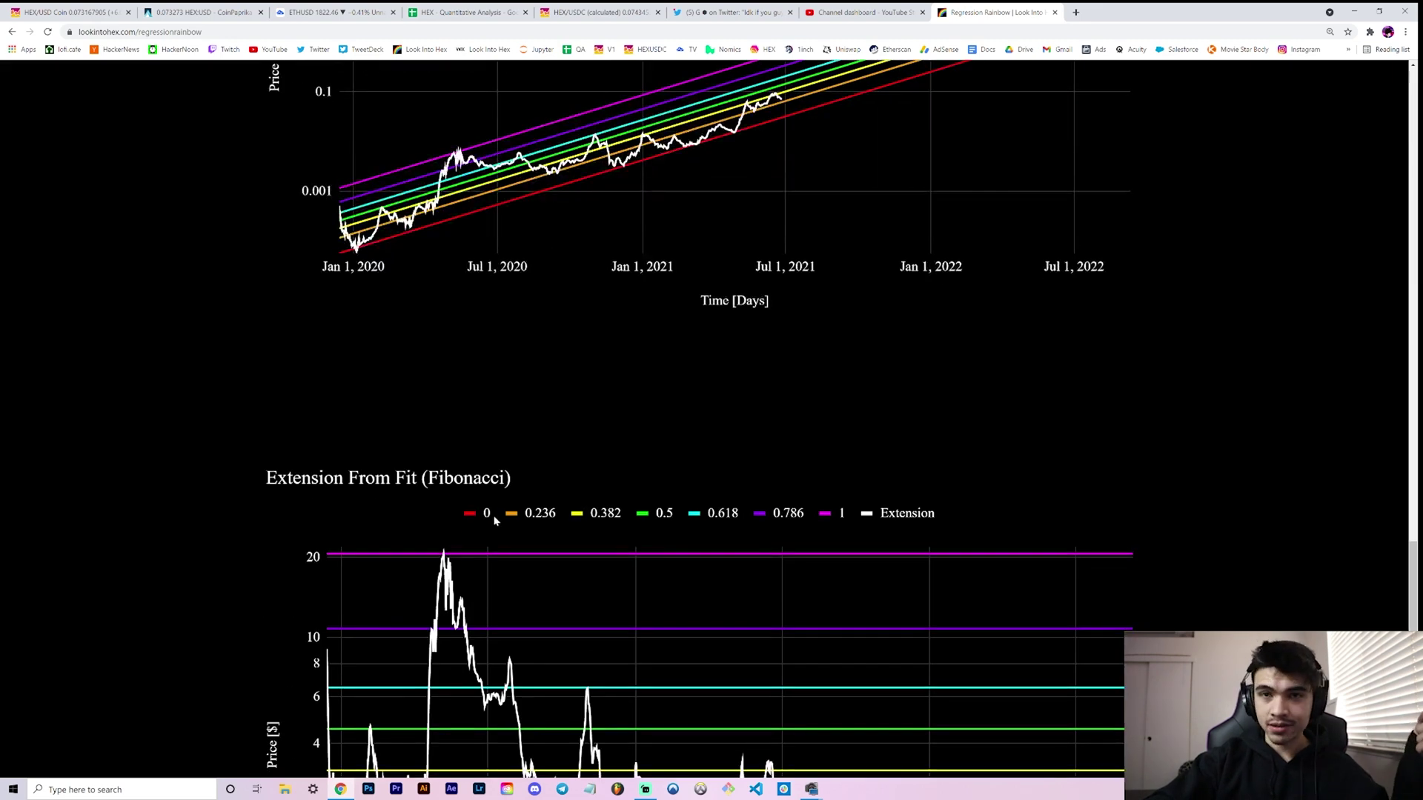
pyautogui.scroll(-4, 494, 521)
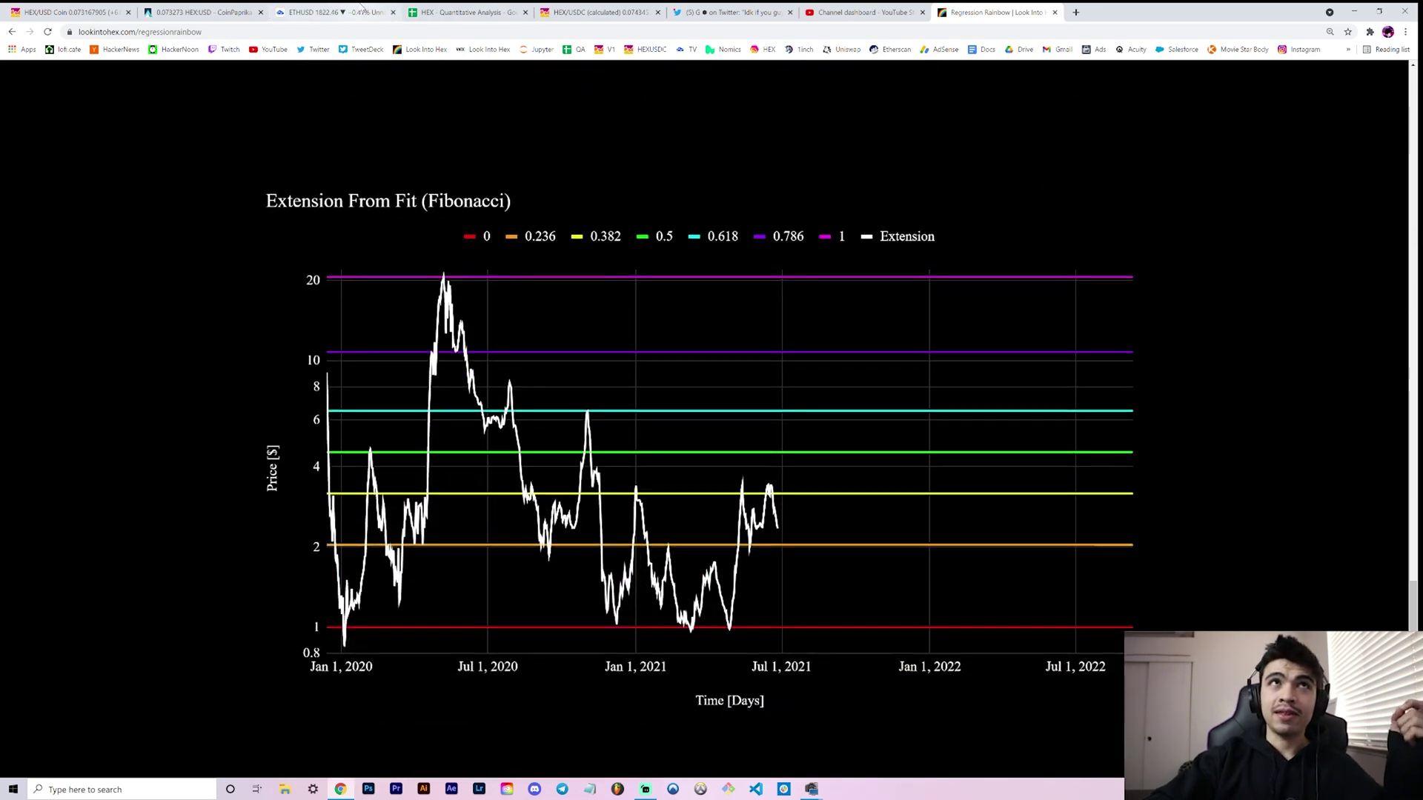
pyautogui.click(467, 12)
# Select the Ether Regression Rainbow chart to read its L7 band, then go to the Fibonacci extension chart.
pyautogui.scroll(-1, 405, 353)
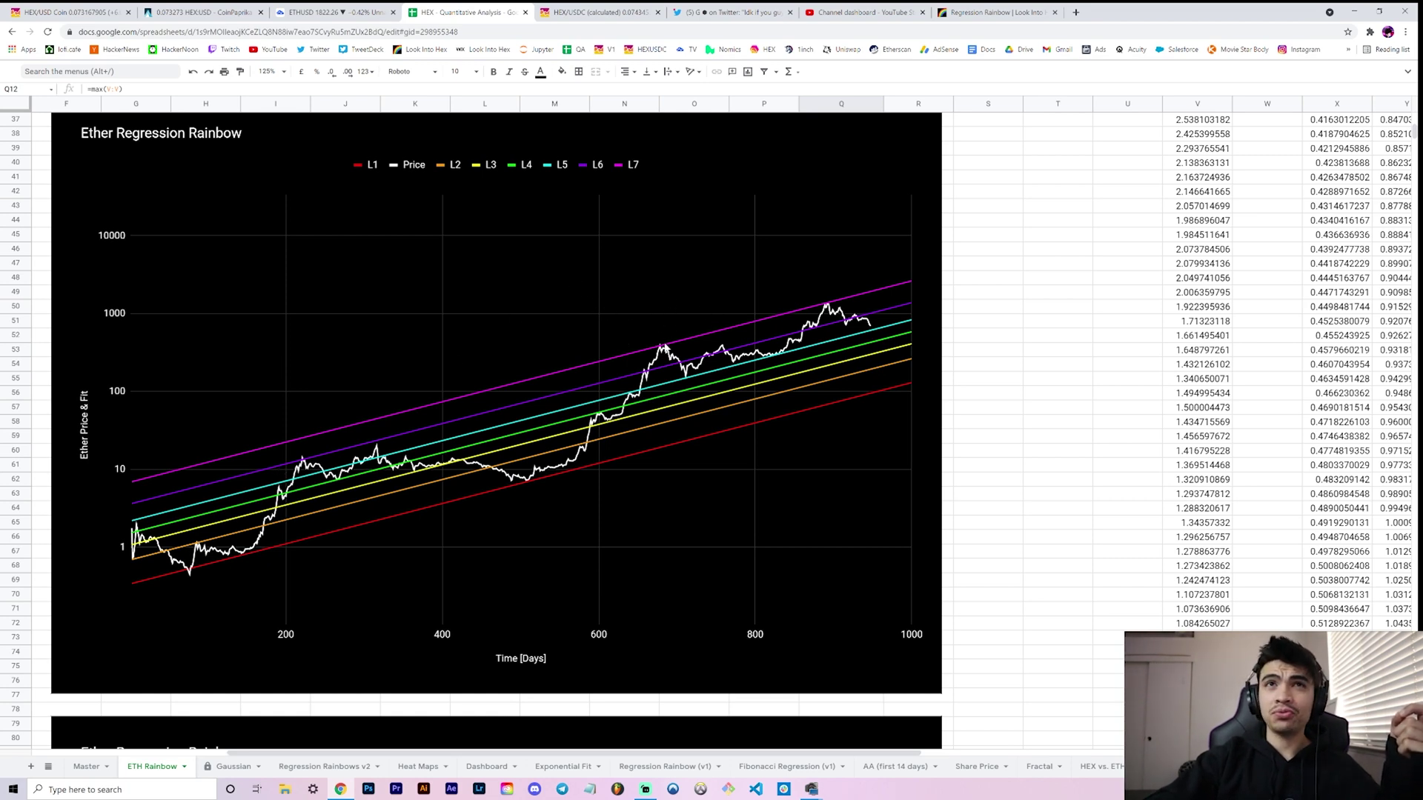
pyautogui.click(661, 345)
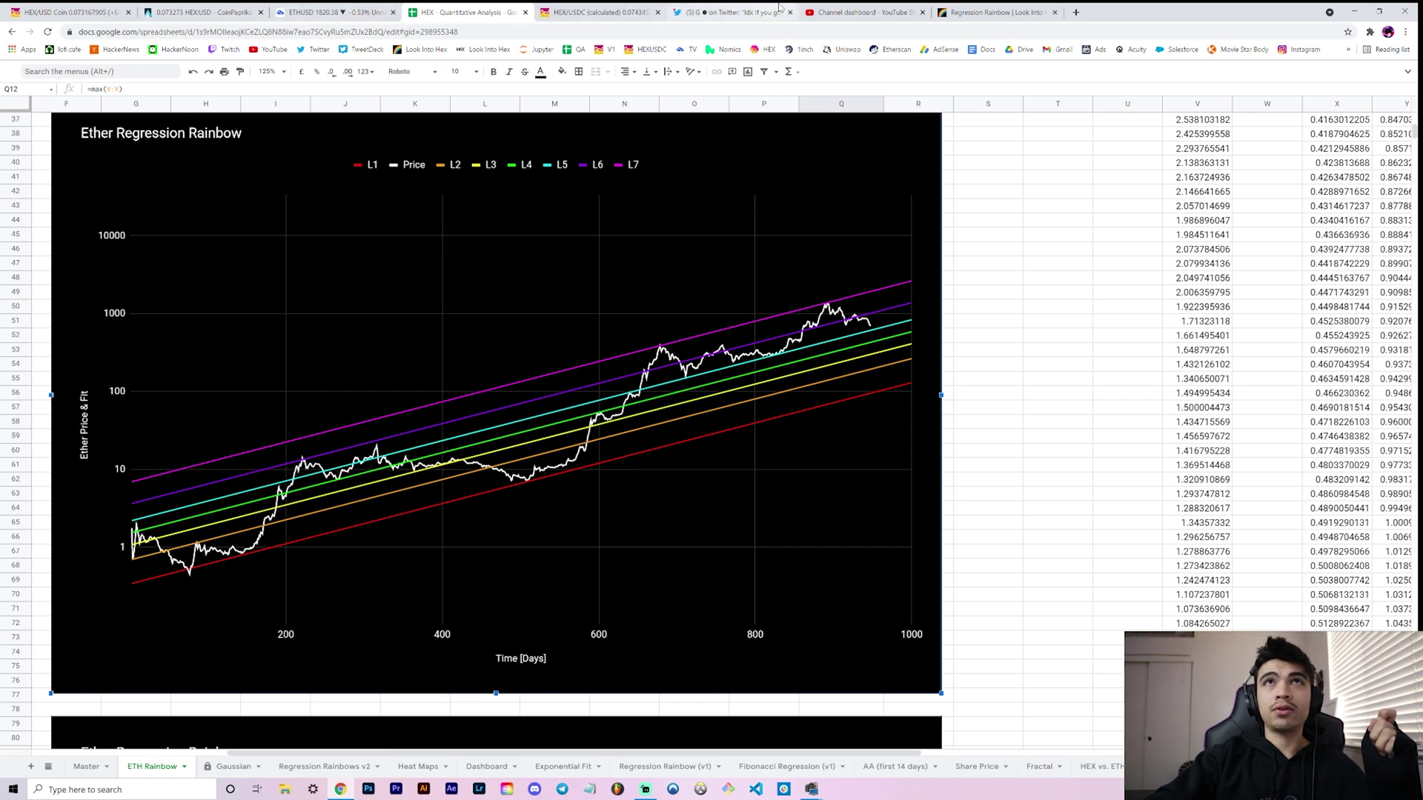
pyautogui.click(993, 12)
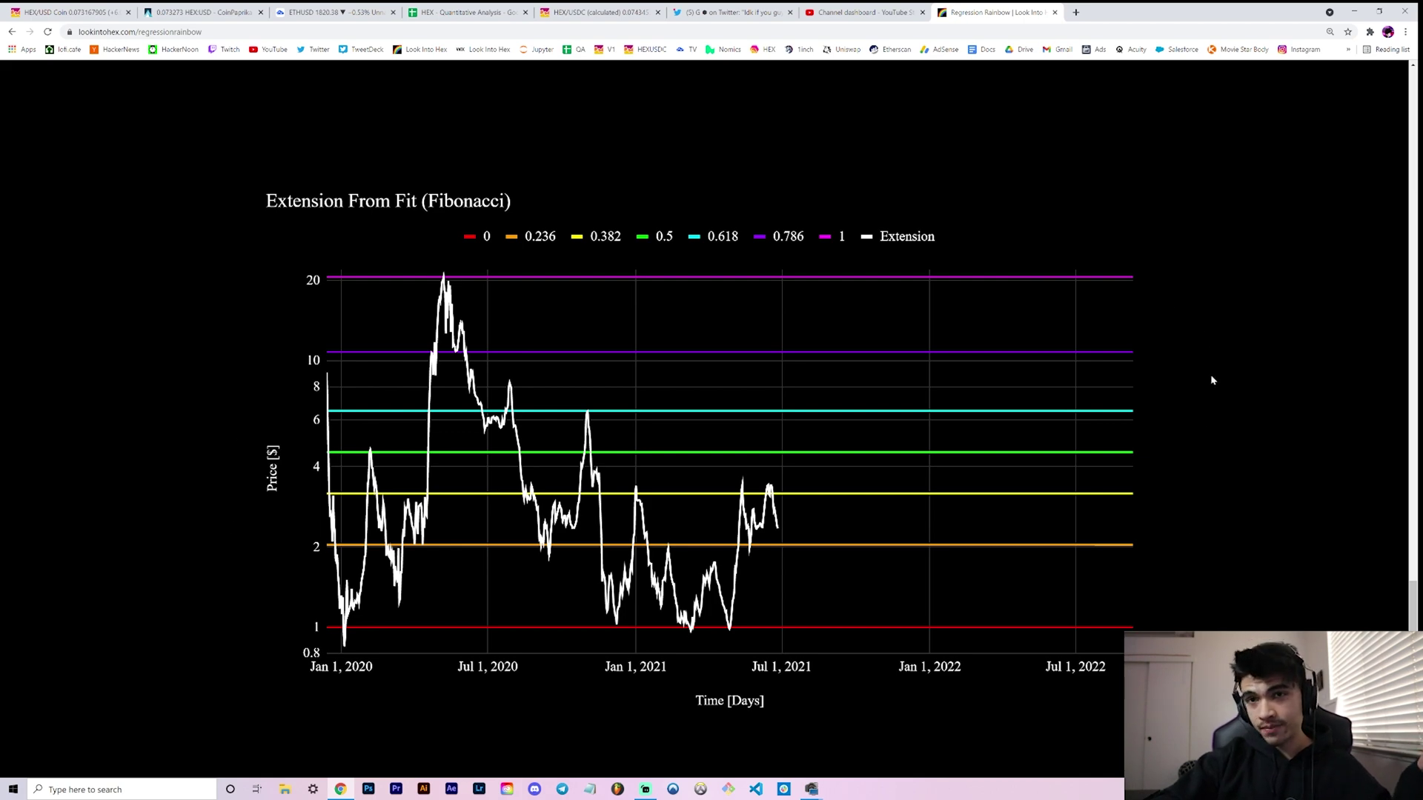
# Inspect the Extension From Fit (Fibonacci) lines, with the 0.236 level near 2.04.
pyautogui.moveTo(886, 550)
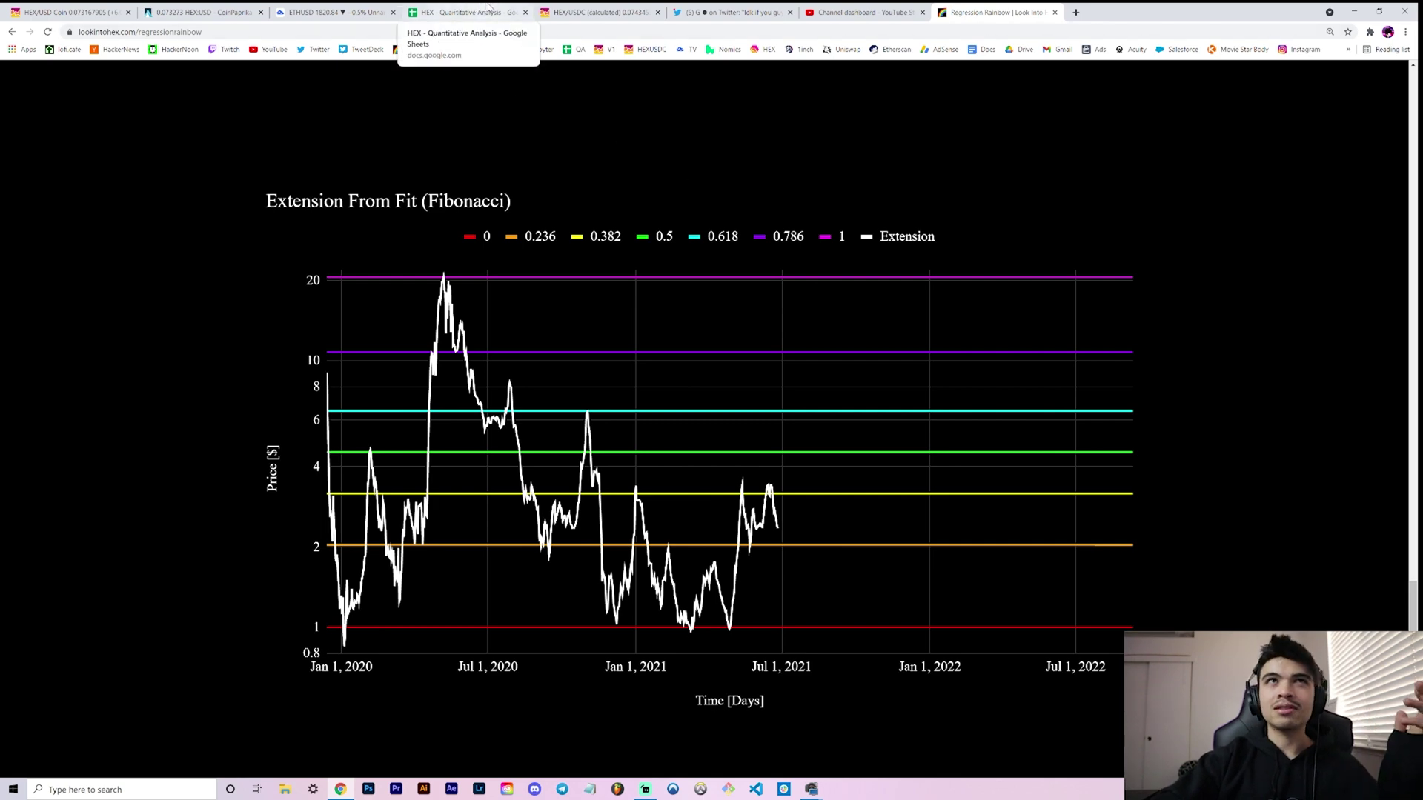
# Open the Regression Rainbows v2 sheet at 150% zoom and move its browser tab earlier.
pyautogui.click(467, 12)
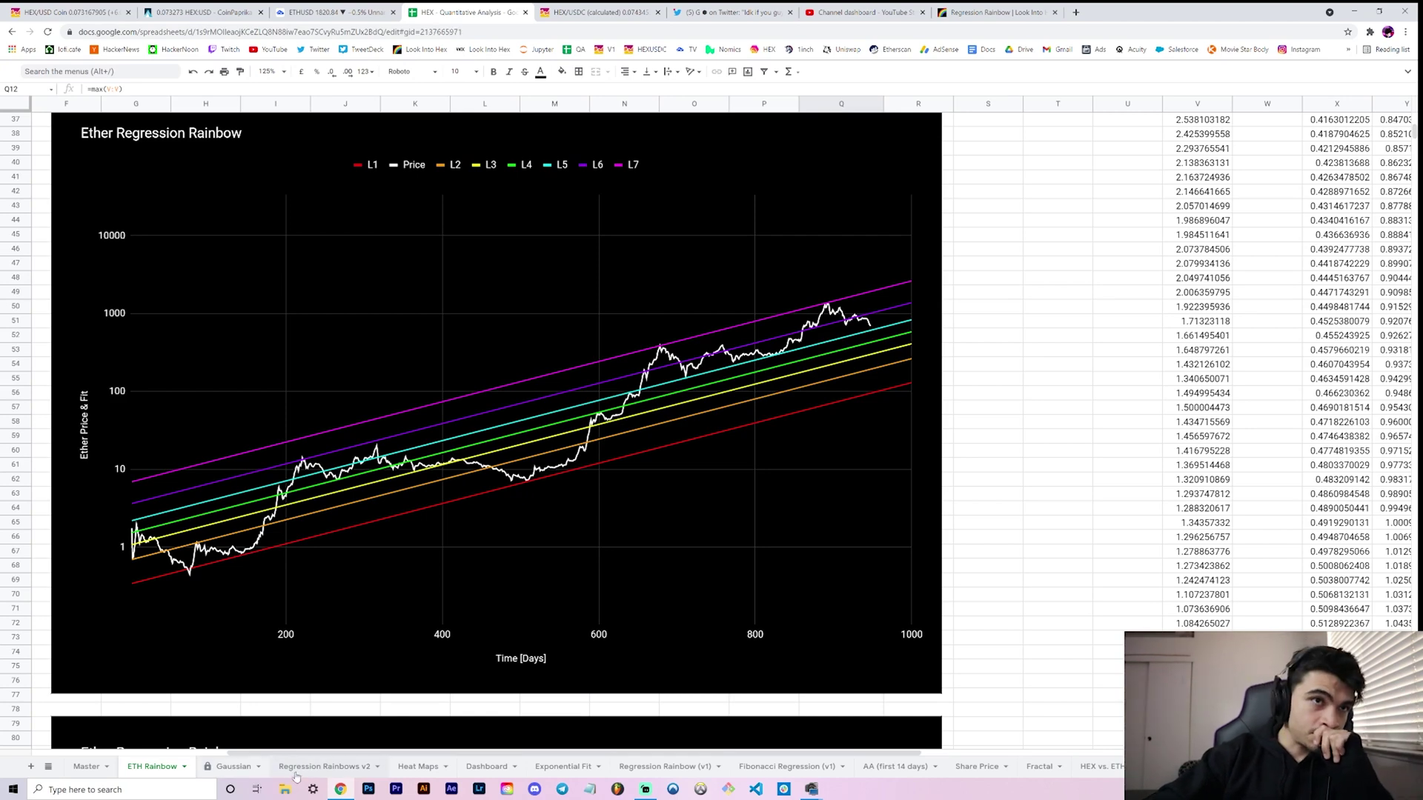
pyautogui.click(297, 768)
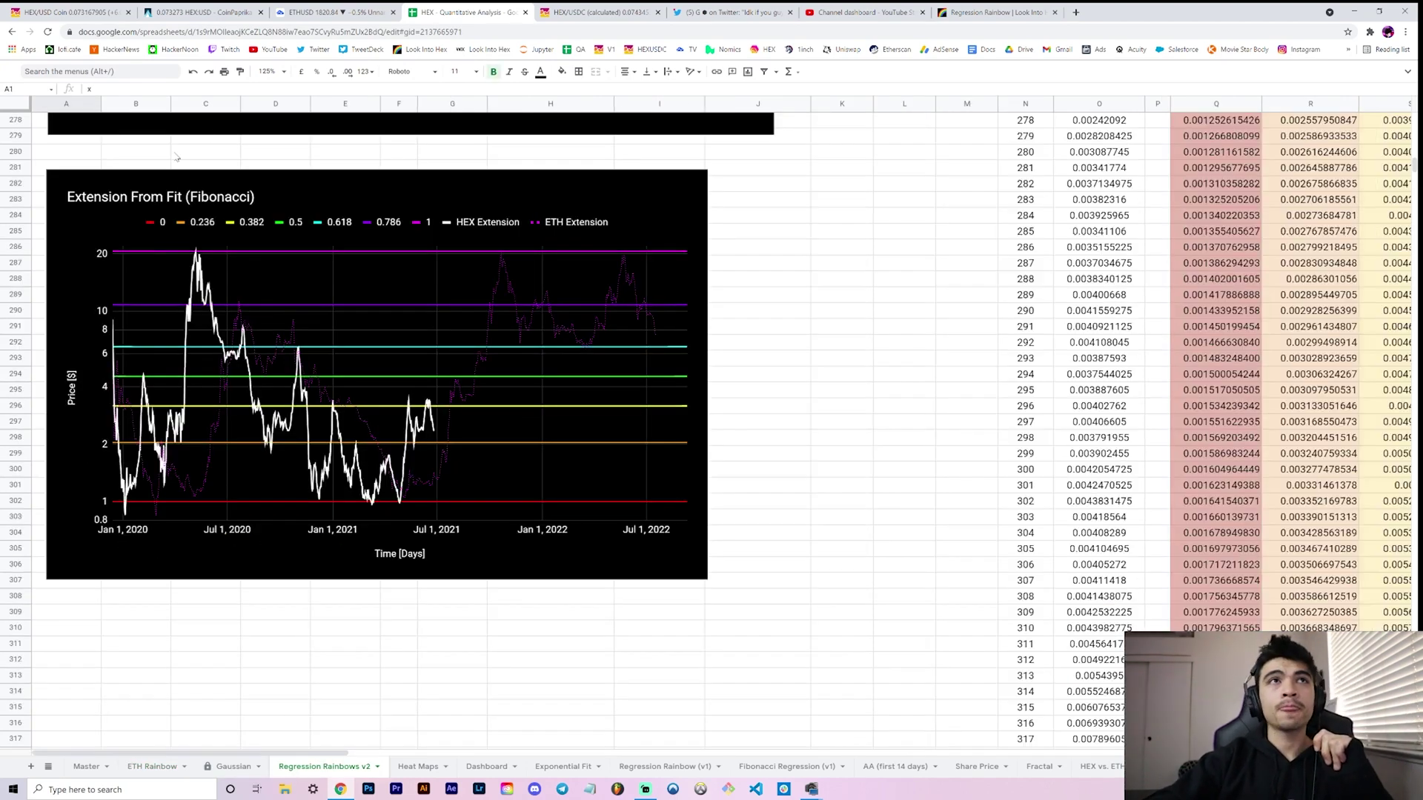
pyautogui.click(268, 71)
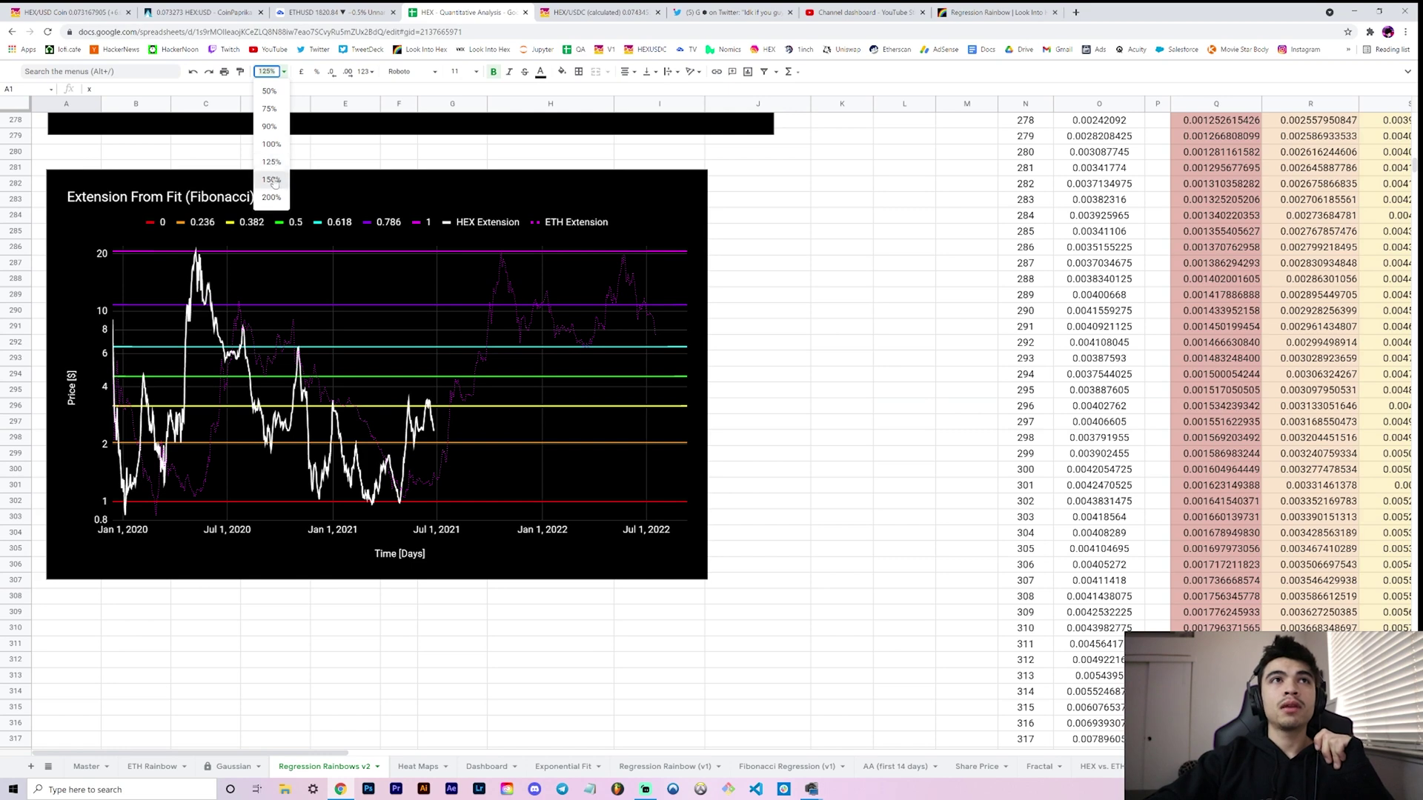
pyautogui.click(271, 180)
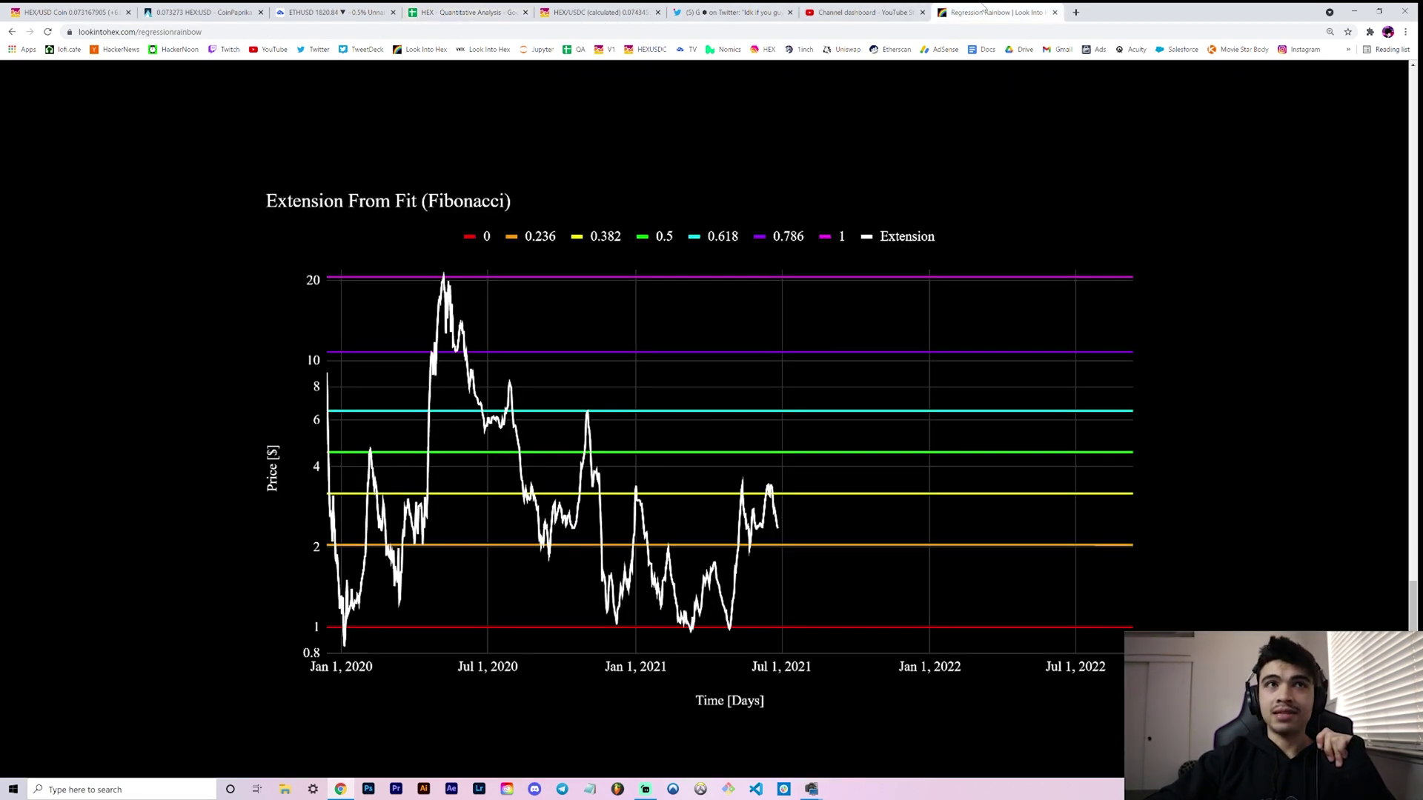
pyautogui.moveTo(983, 6); pyautogui.dragTo(454, 6)
# Zoom the sheet to 175% and frame the Extension From Fit (Fibonacci) chart.
pyautogui.click(565, 6)
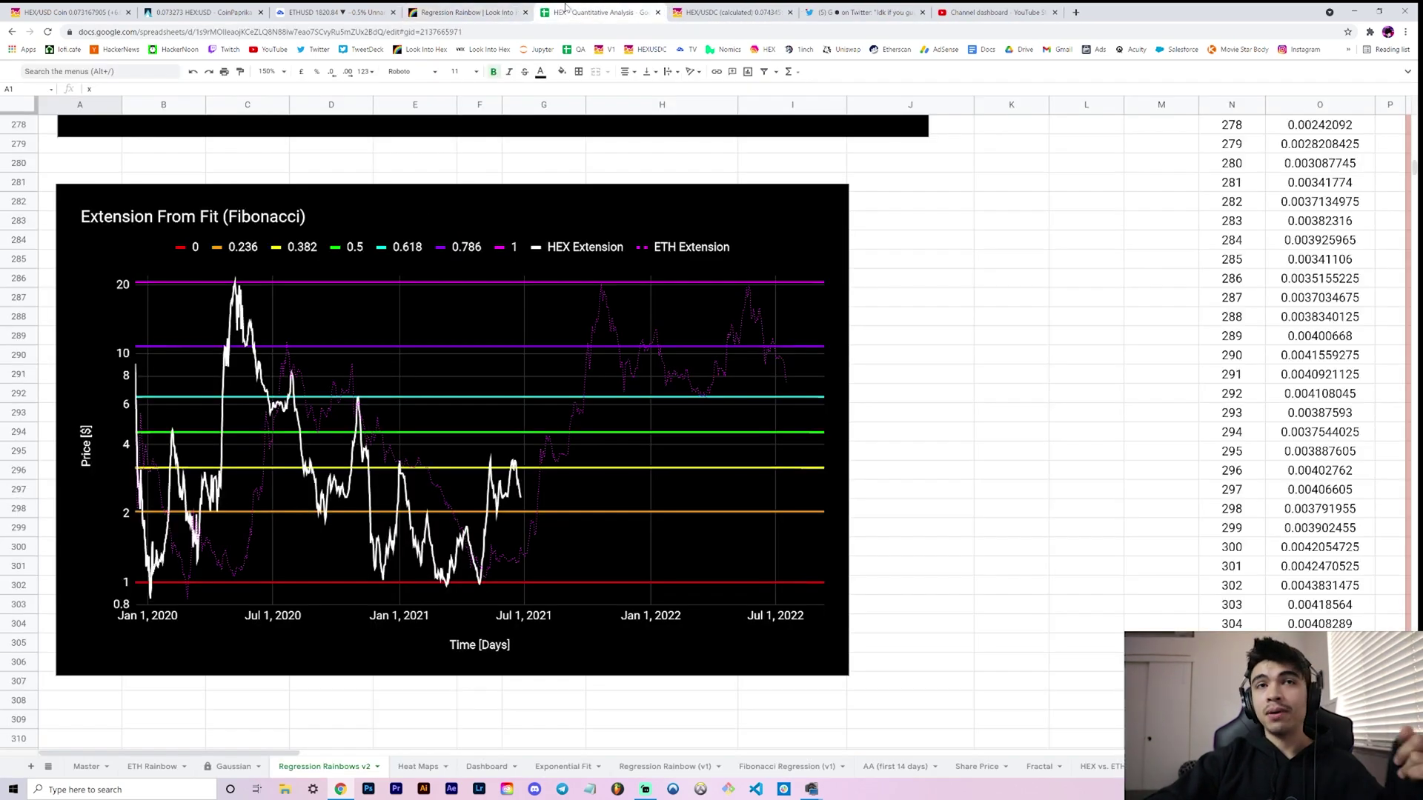
pyautogui.click(274, 71)
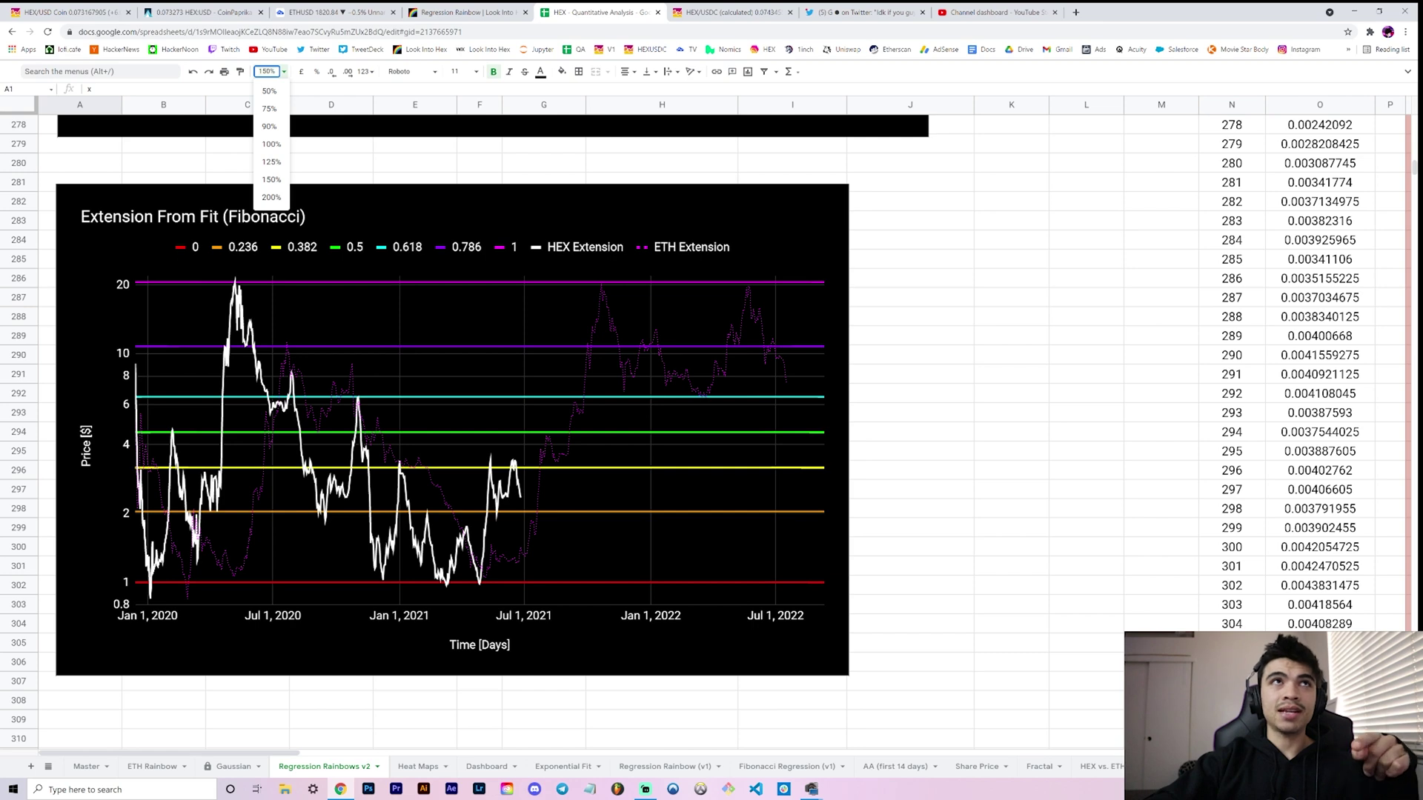
pyautogui.write('175')
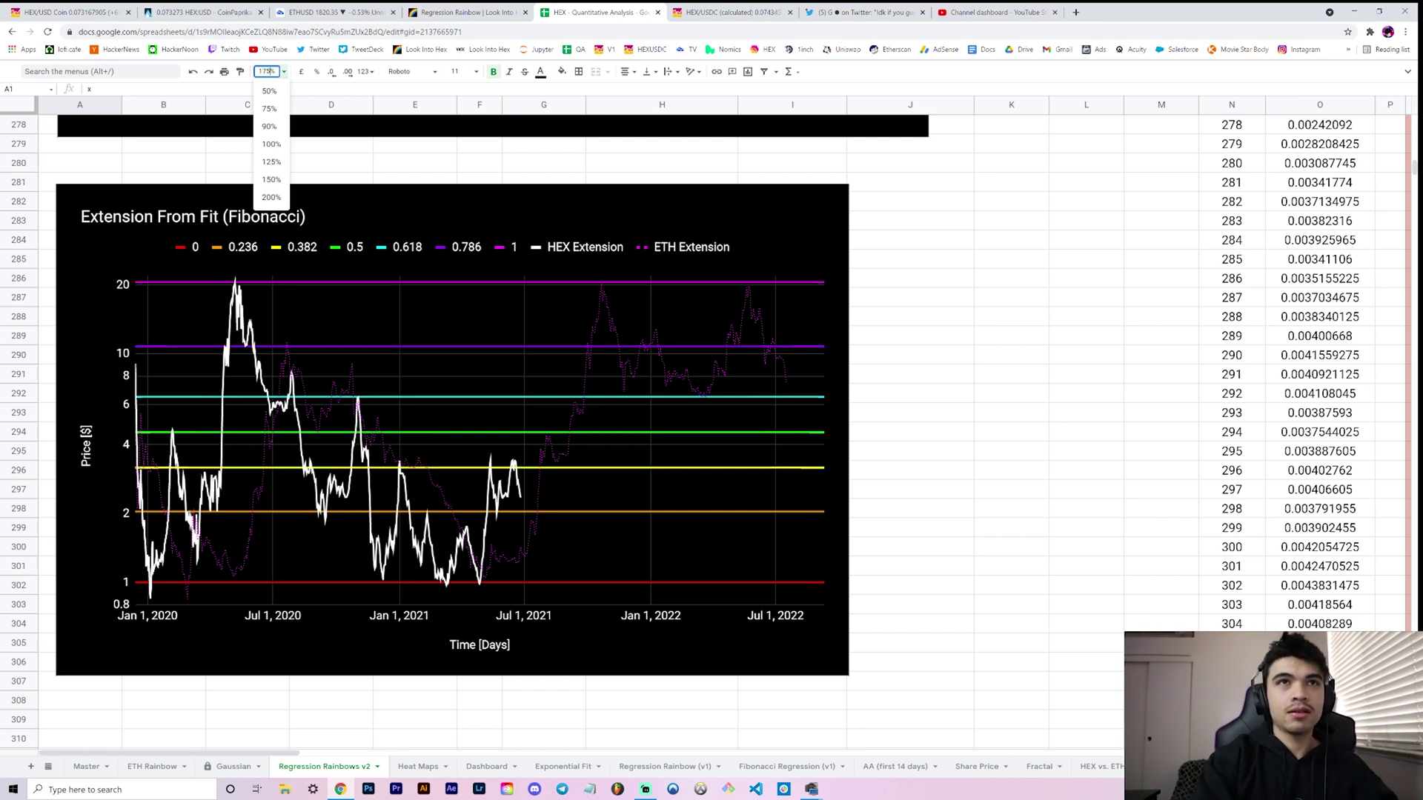
pyautogui.press('Return')
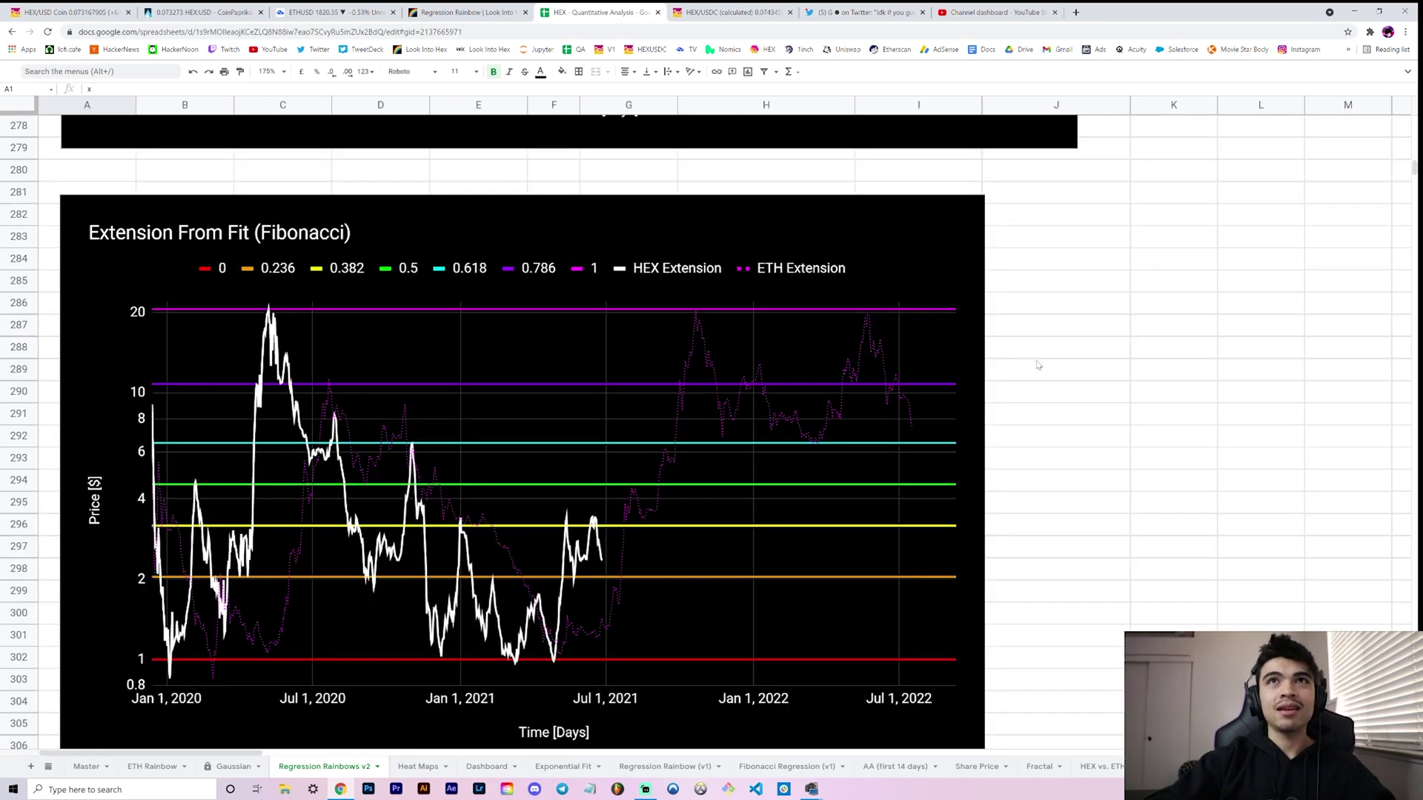
pyautogui.scroll(-2, 543, 437)
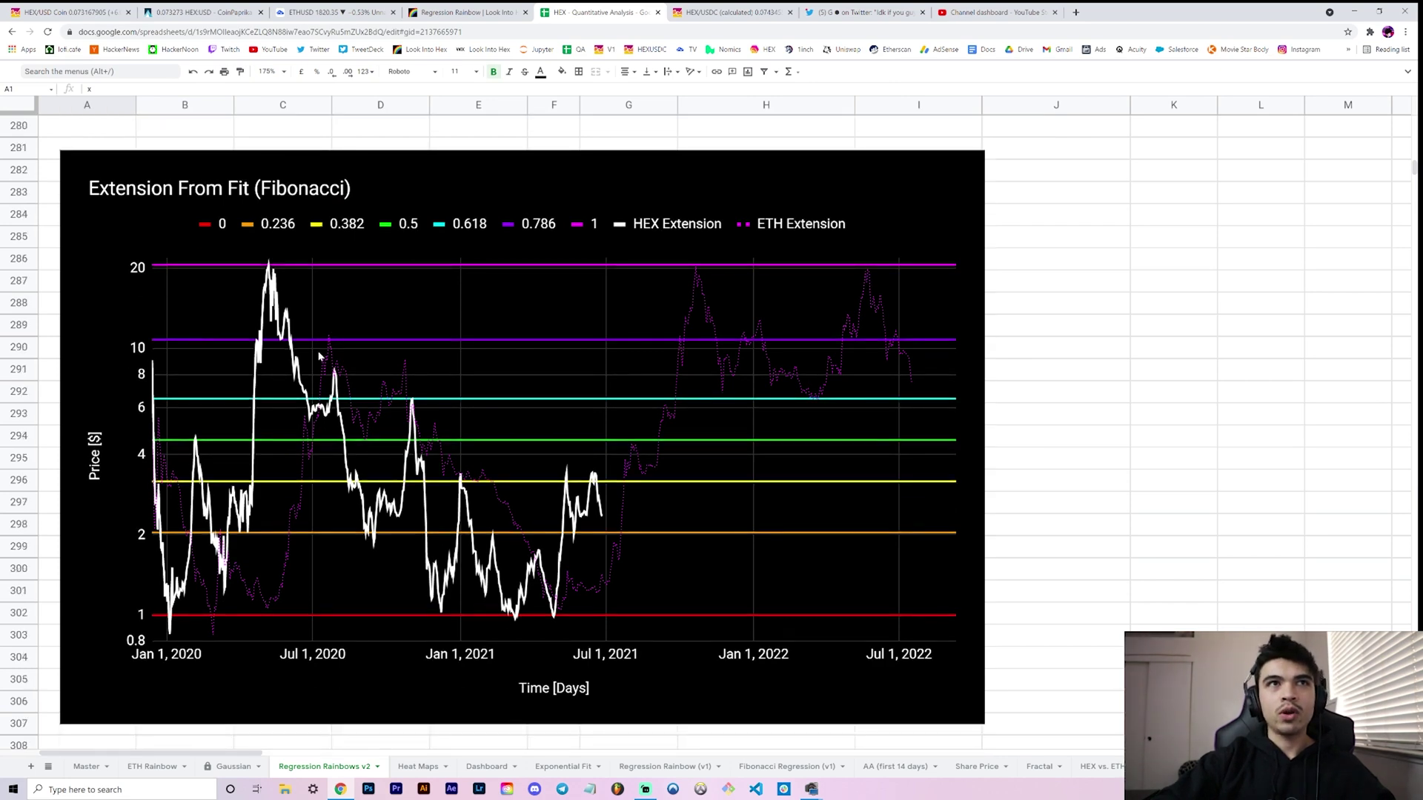
pyautogui.click(153, 766)
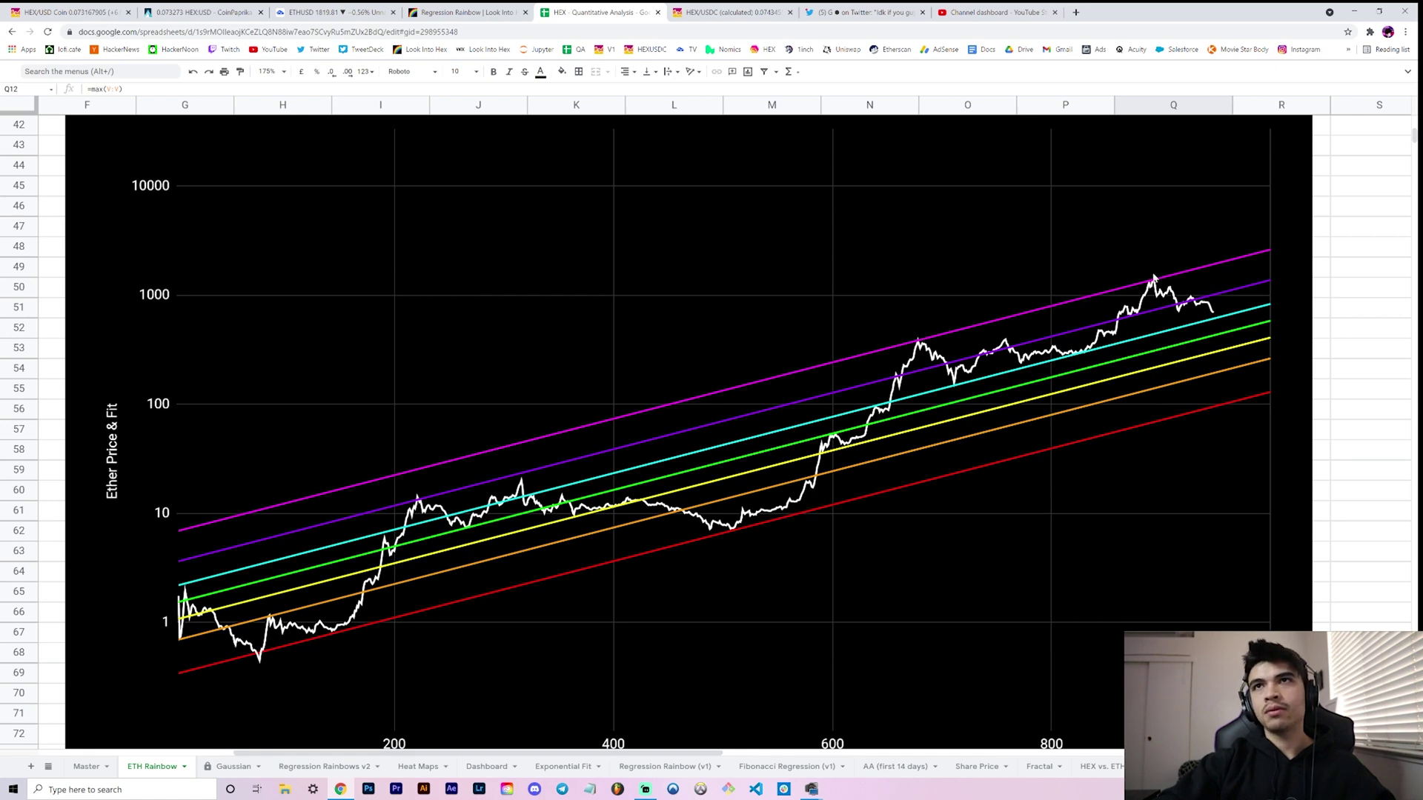
pyautogui.click(292, 766)
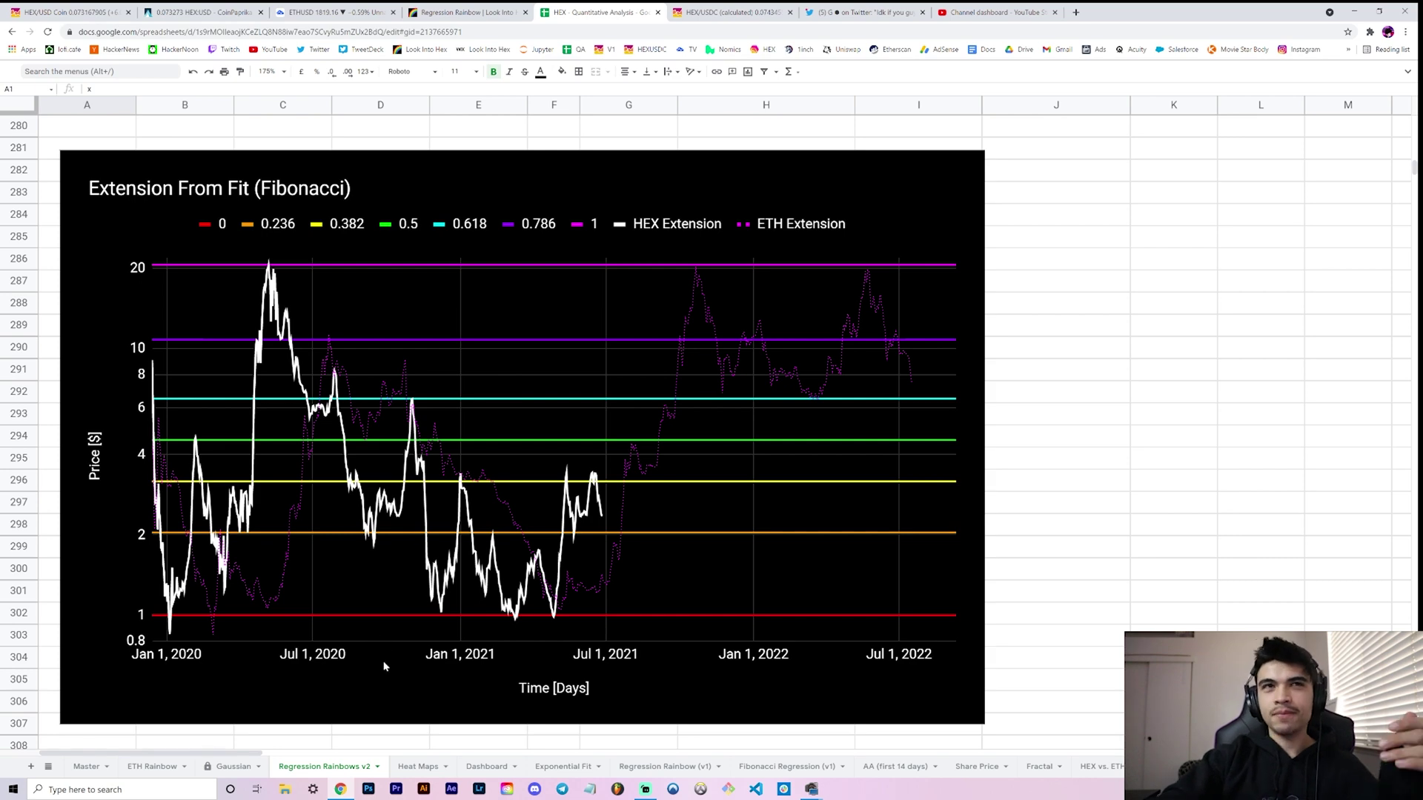
pyautogui.click(337, 340)
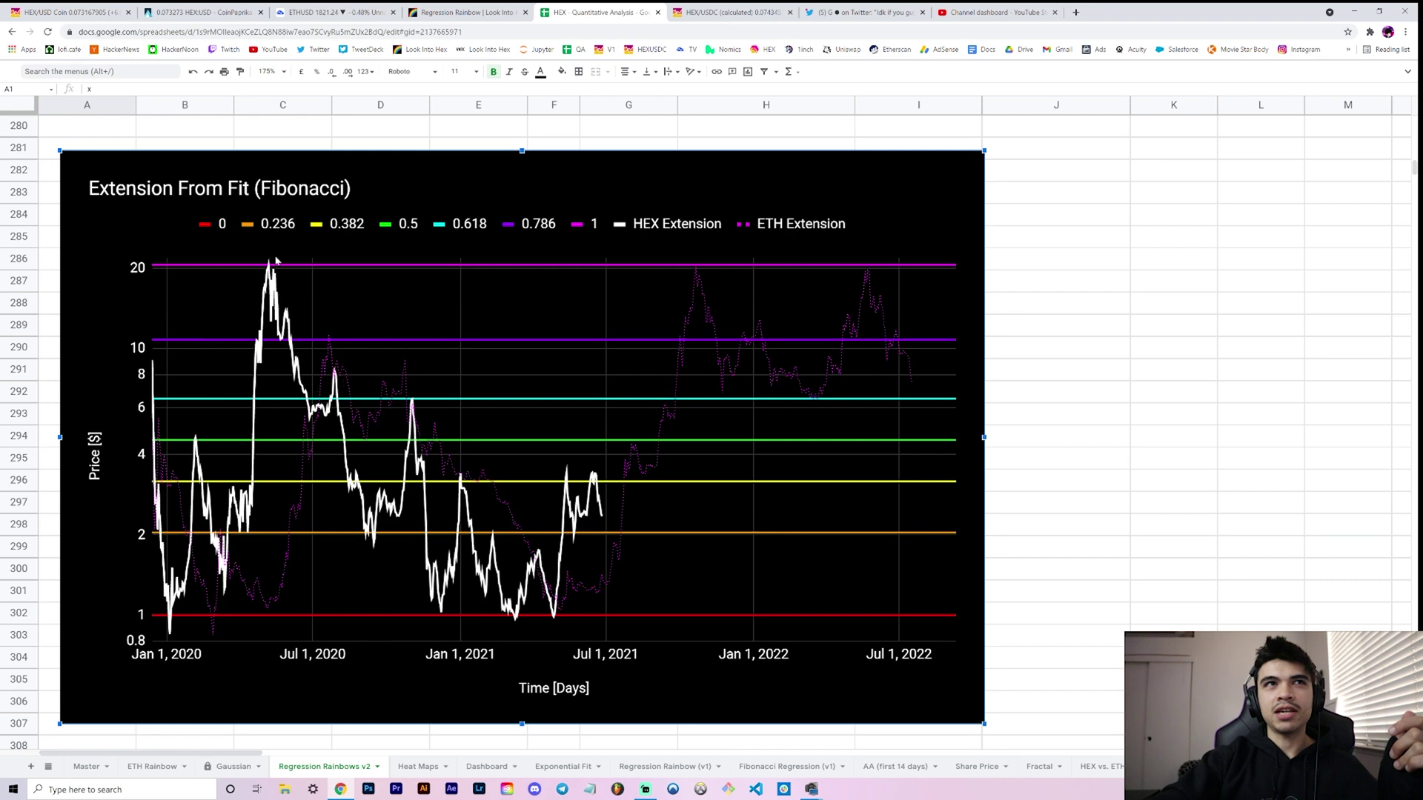
pyautogui.moveTo(327, 337)
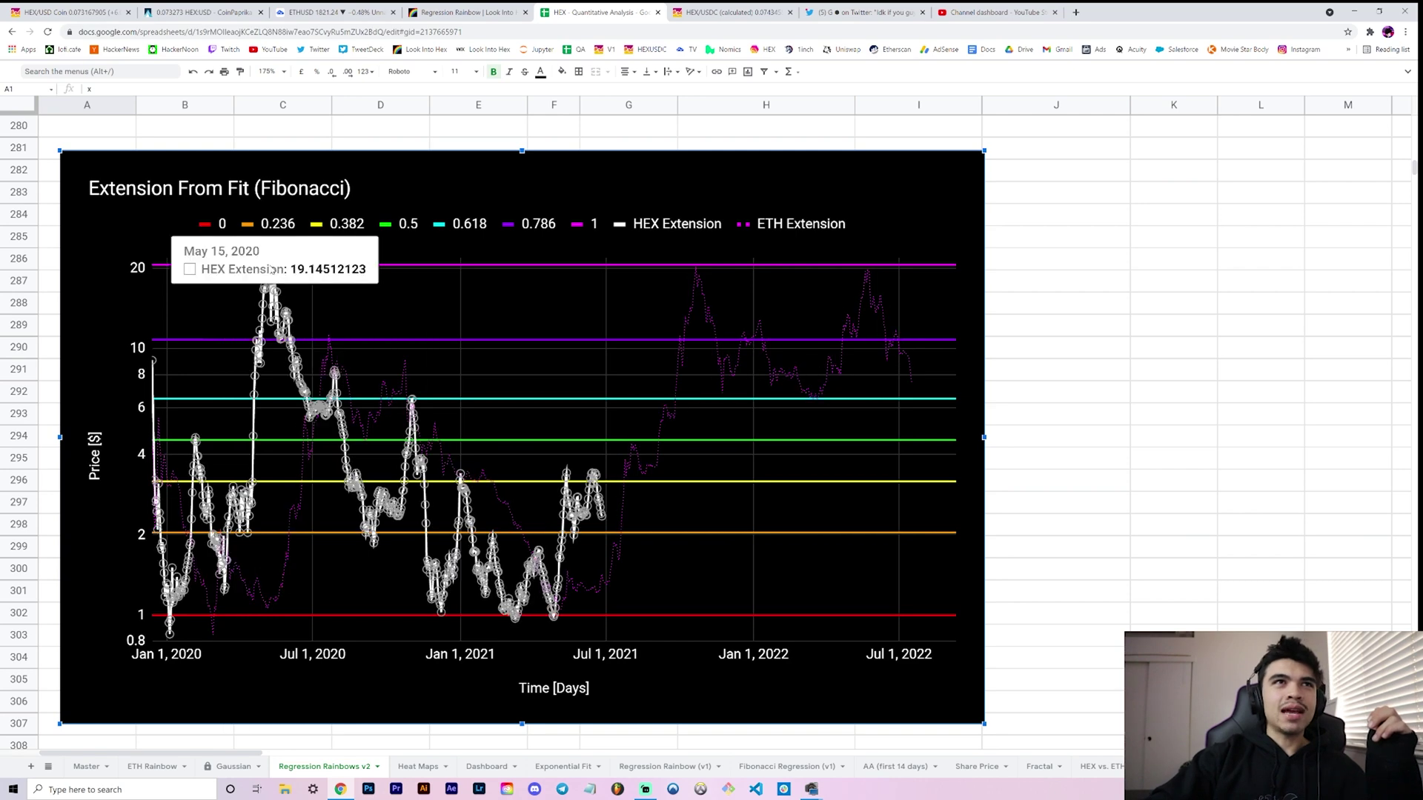
pyautogui.moveTo(271, 267)
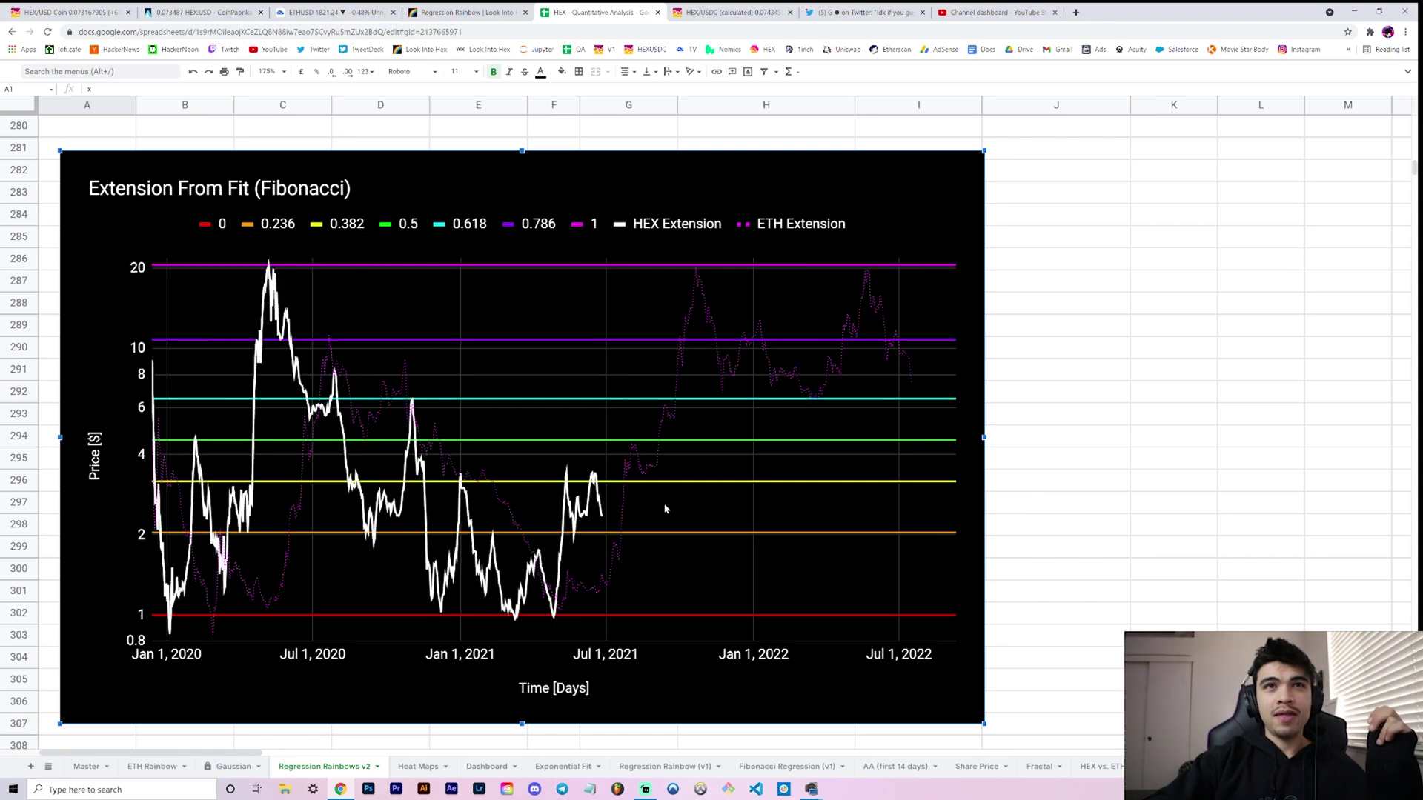
pyautogui.click(1001, 483)
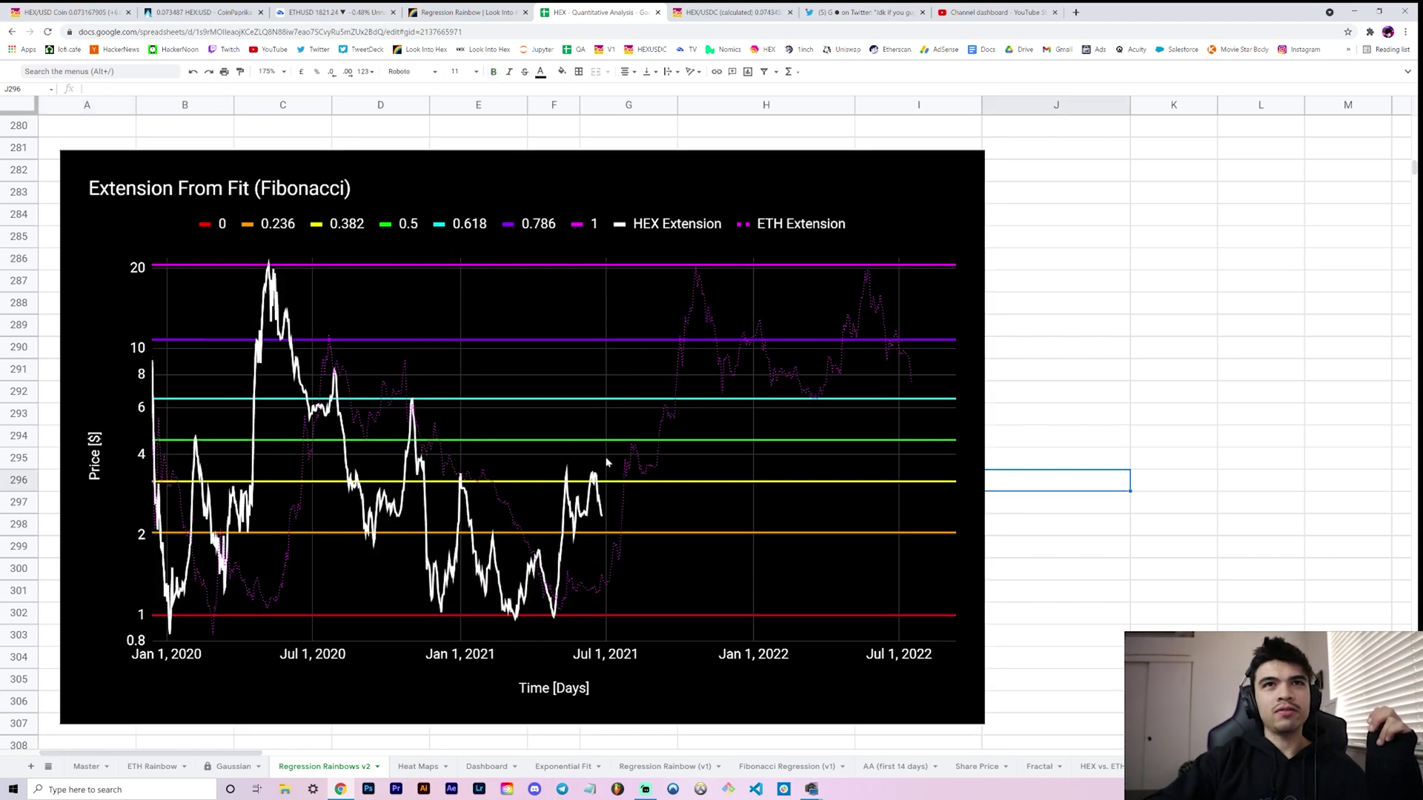
pyautogui.click(568, 479)
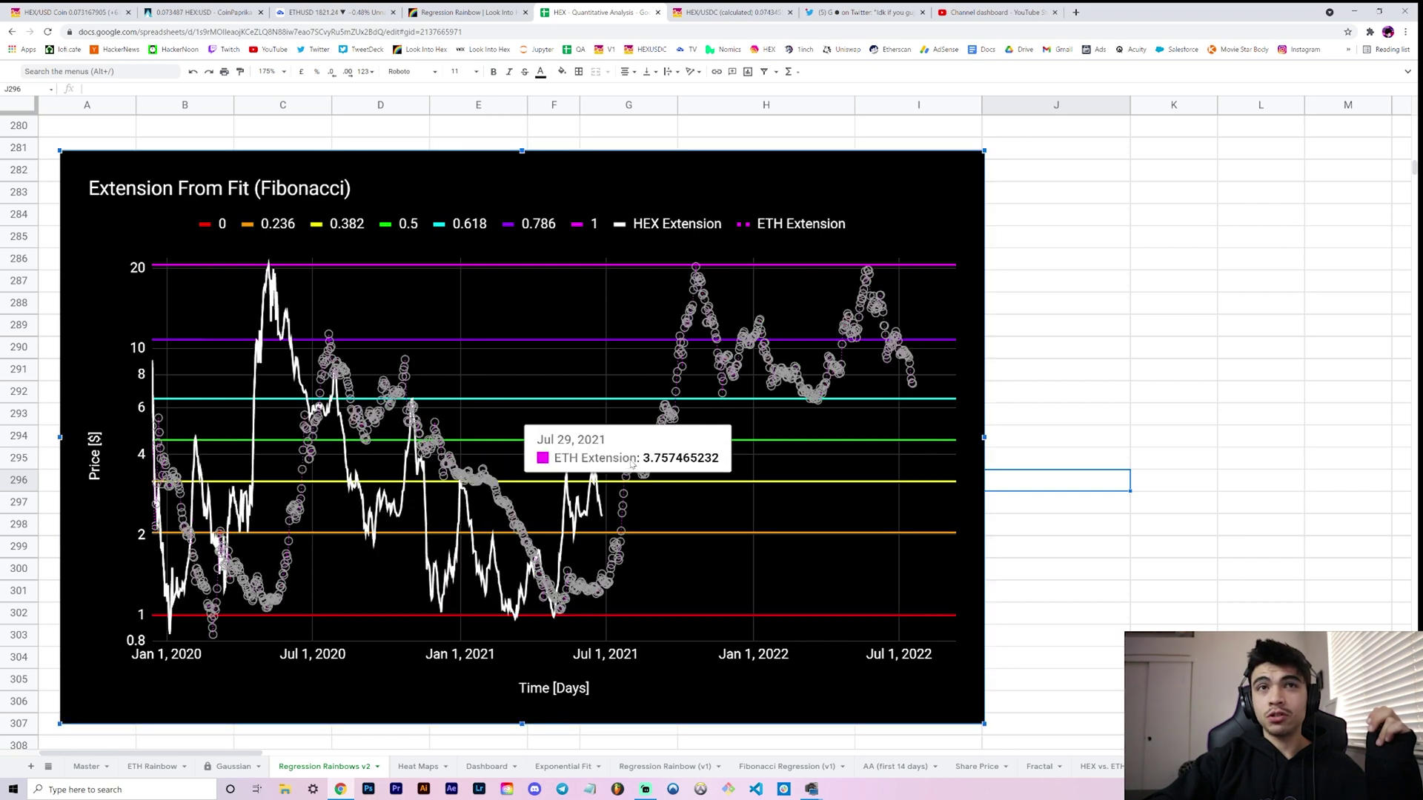
pyautogui.click(1001, 353)
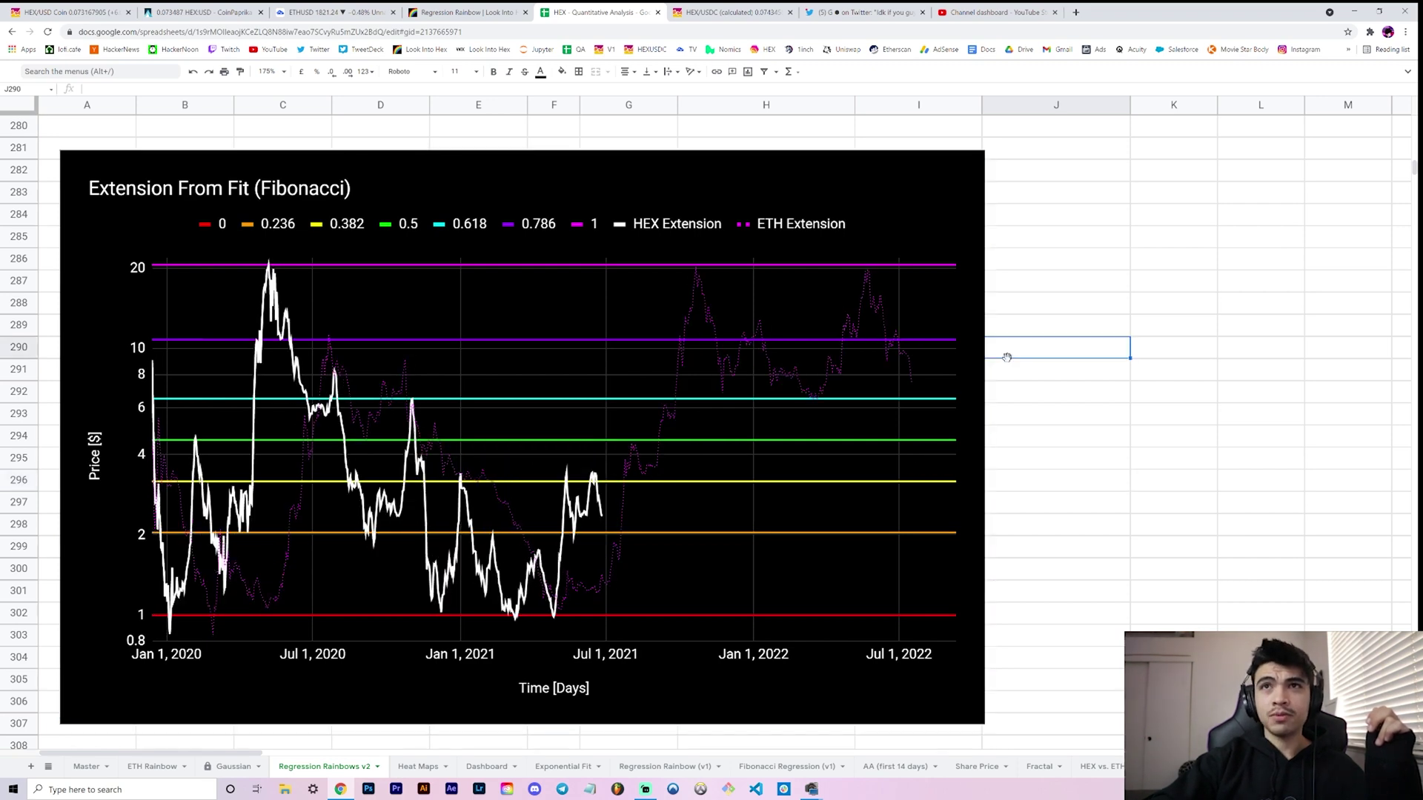
pyautogui.click(943, 215)
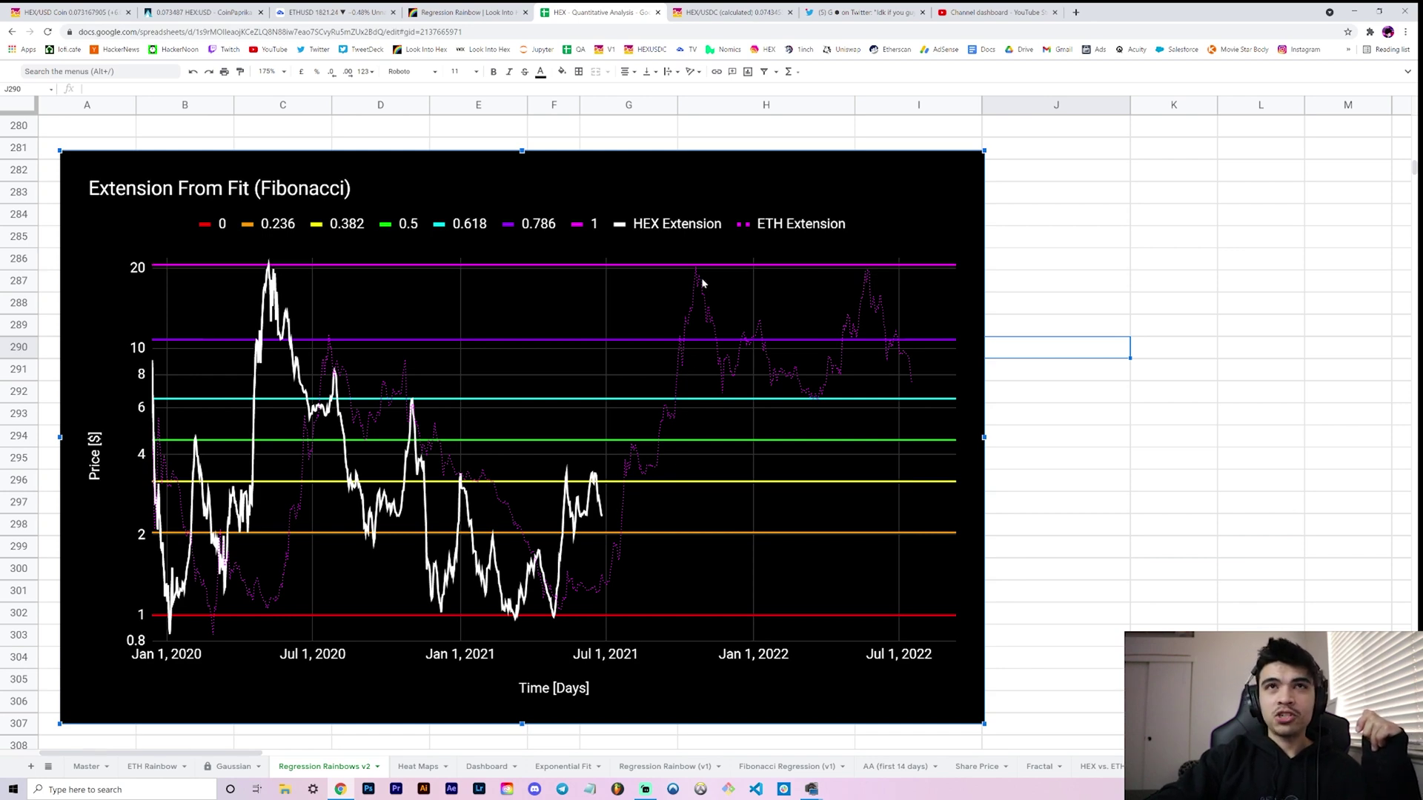
pyautogui.moveTo(700, 281)
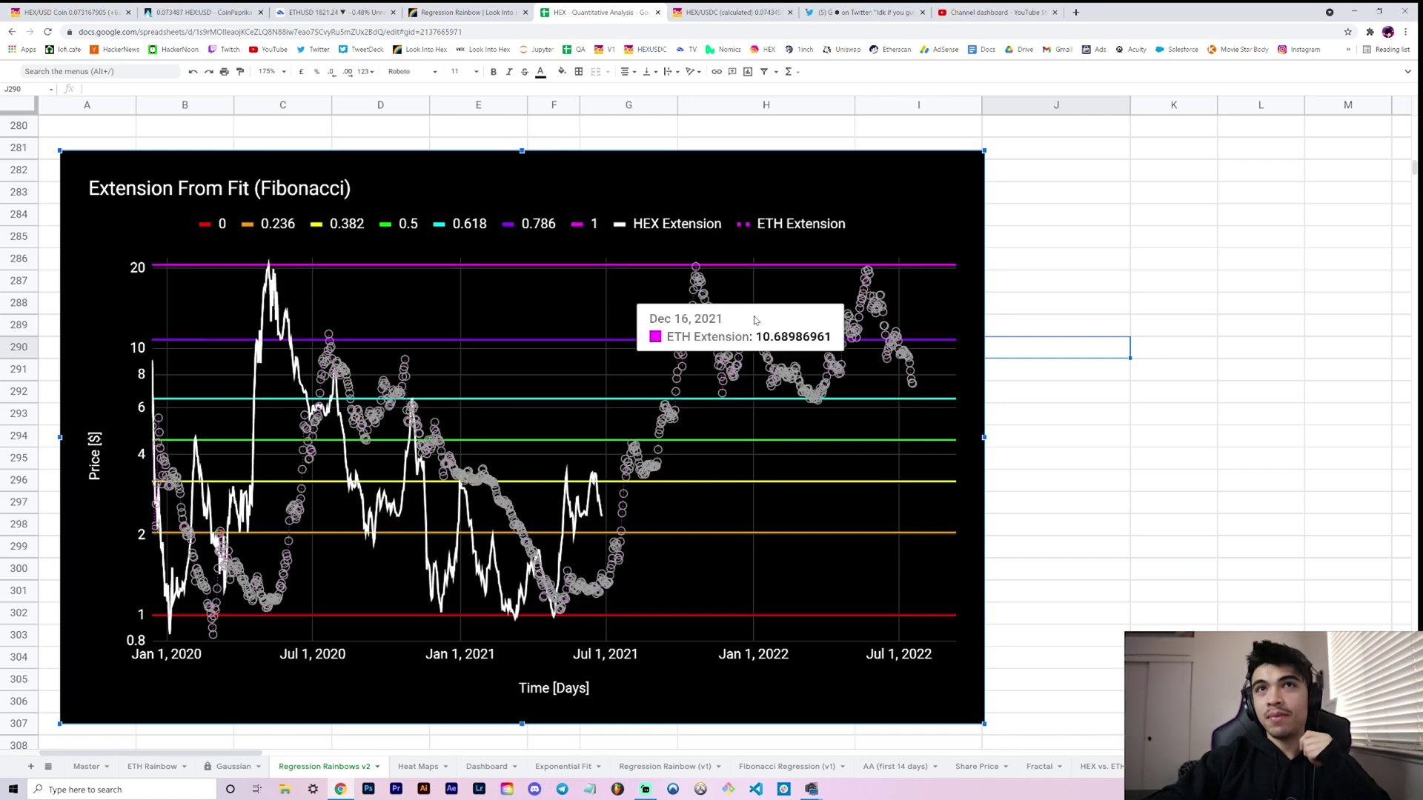
pyautogui.moveTo(868, 275)
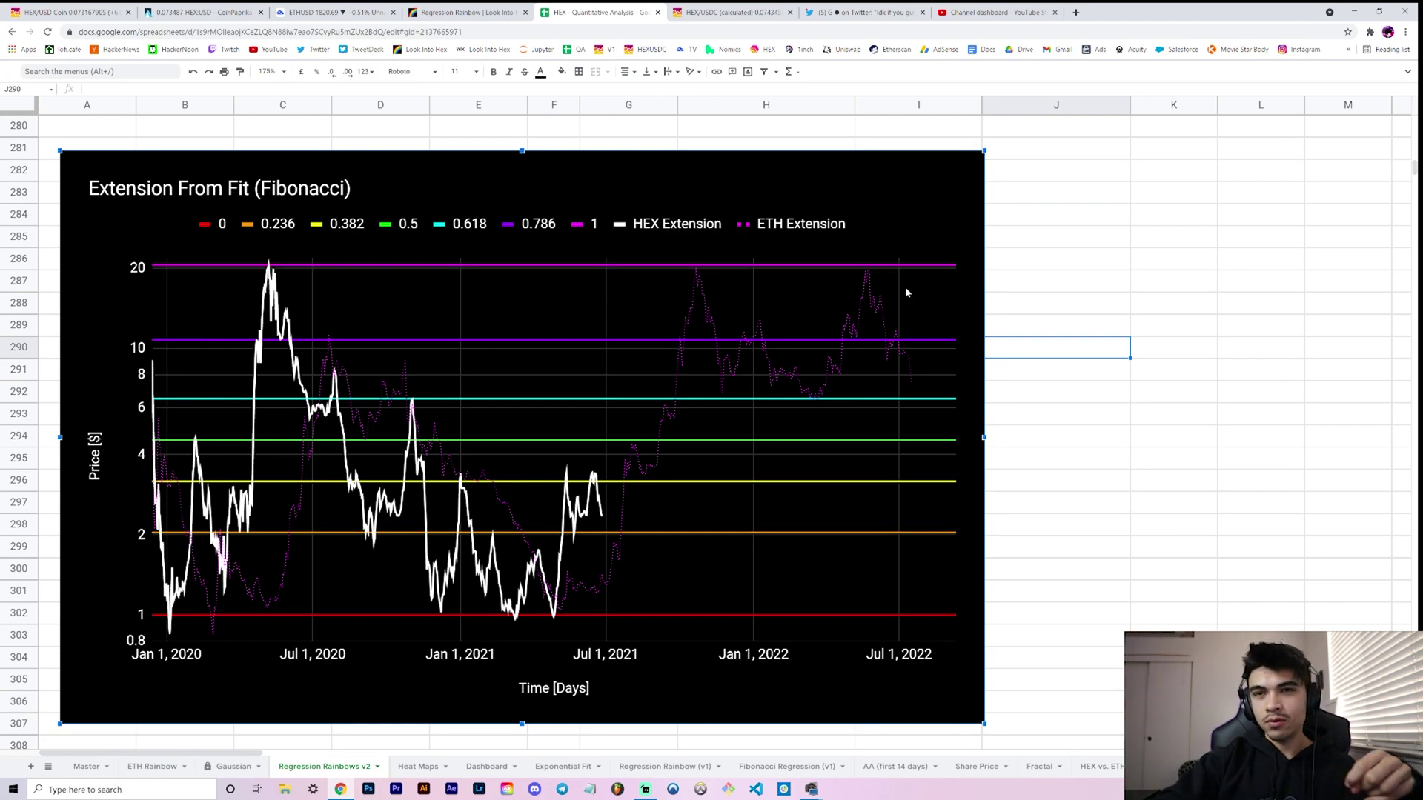
pyautogui.moveTo(863, 301)
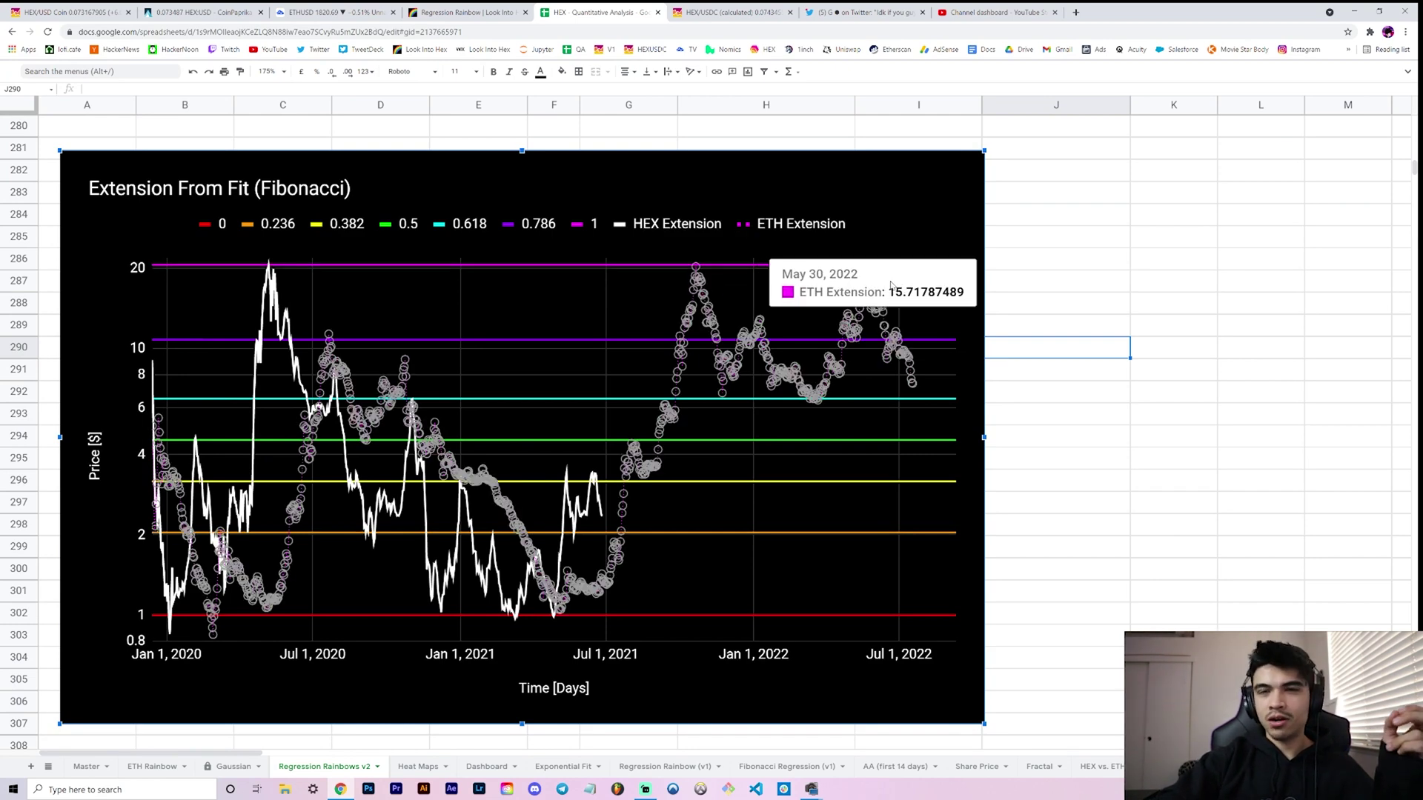
# Scroll up past the other charts to the Fibonacci Regression Rainbow chart of HEX price.
pyautogui.scroll(2, 1030, 330)
pyautogui.scroll(3, 1011, 332)
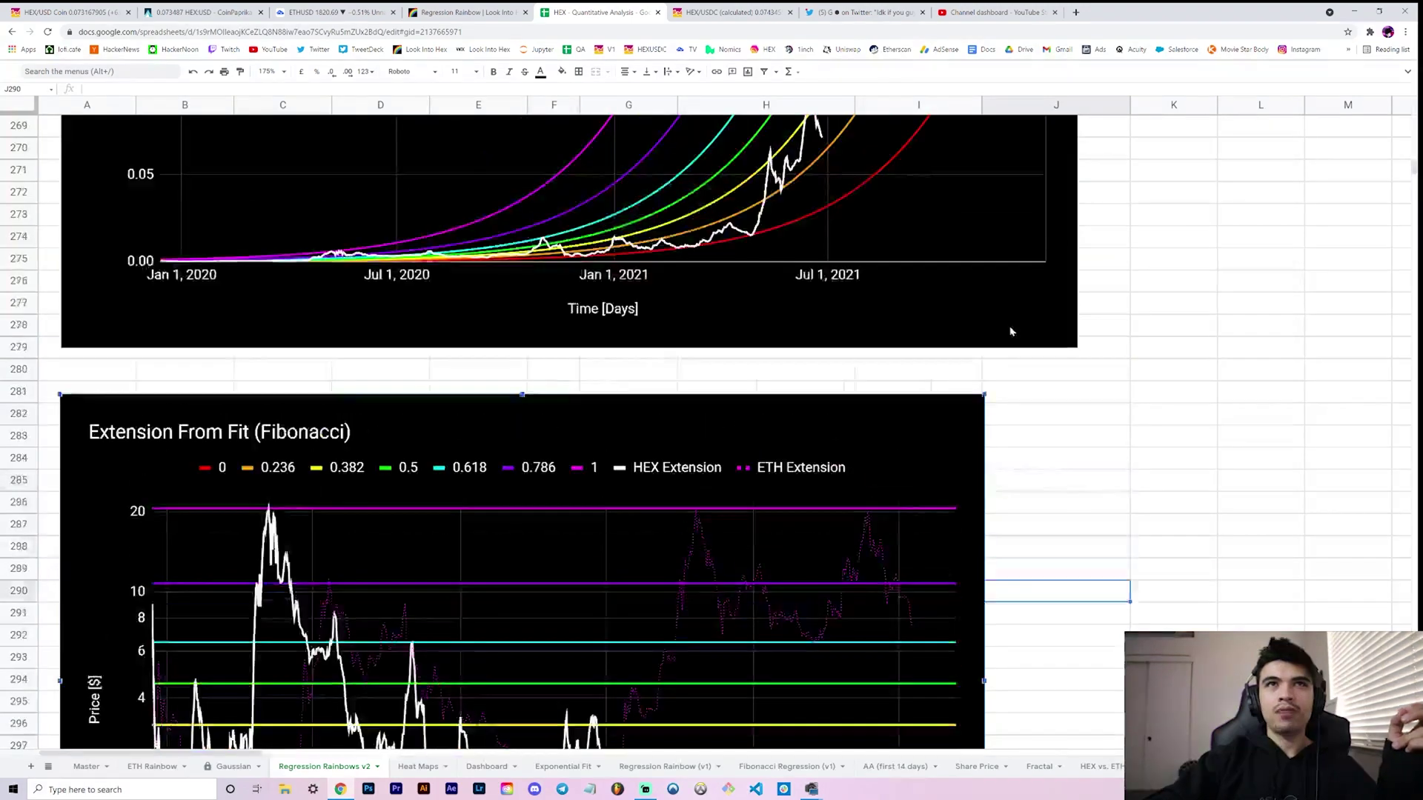
pyautogui.scroll(-4, 1010, 333)
pyautogui.scroll(20, 1010, 339)
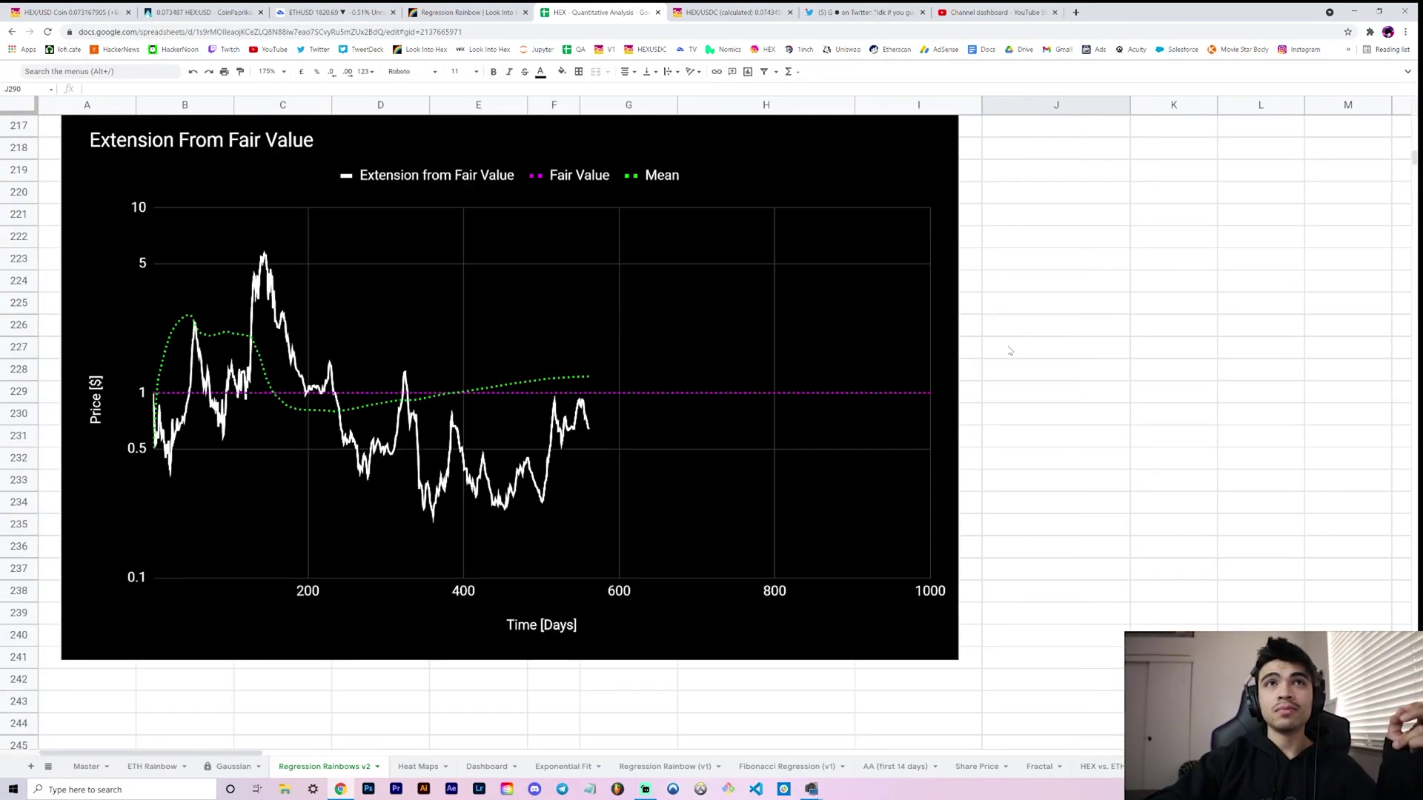
pyautogui.scroll(20, 1000, 363)
pyautogui.scroll(20, 999, 366)
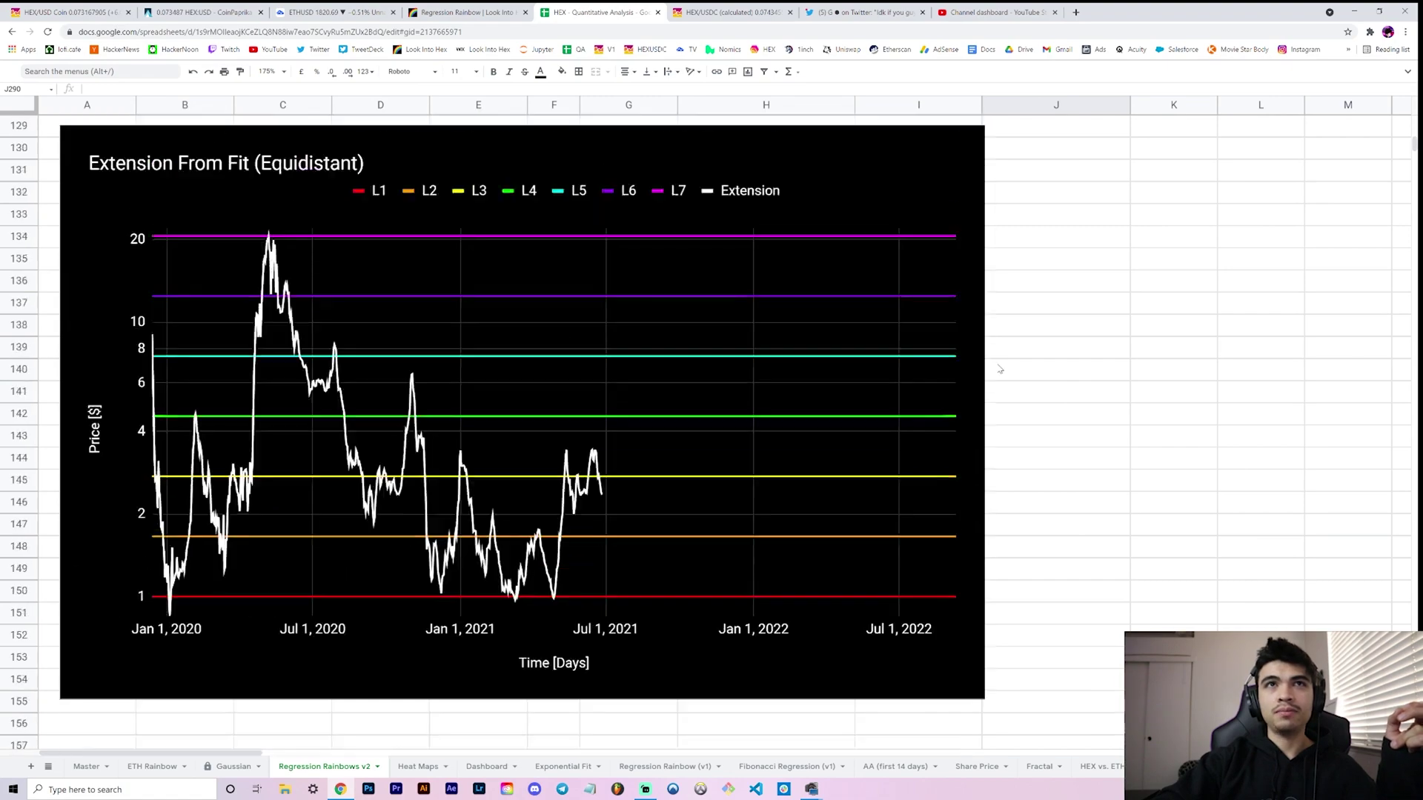
pyautogui.scroll(15, 999, 378)
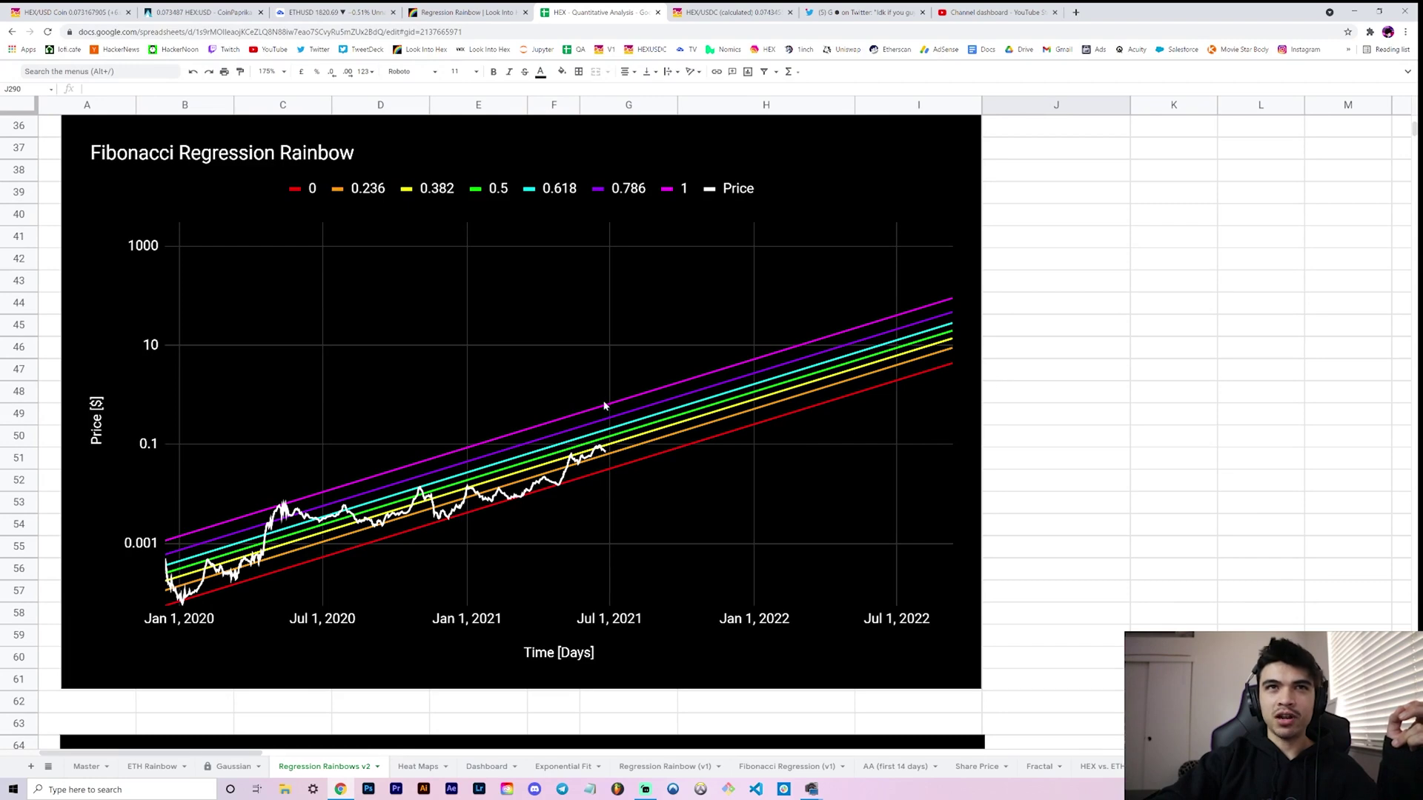
pyautogui.click(606, 405)
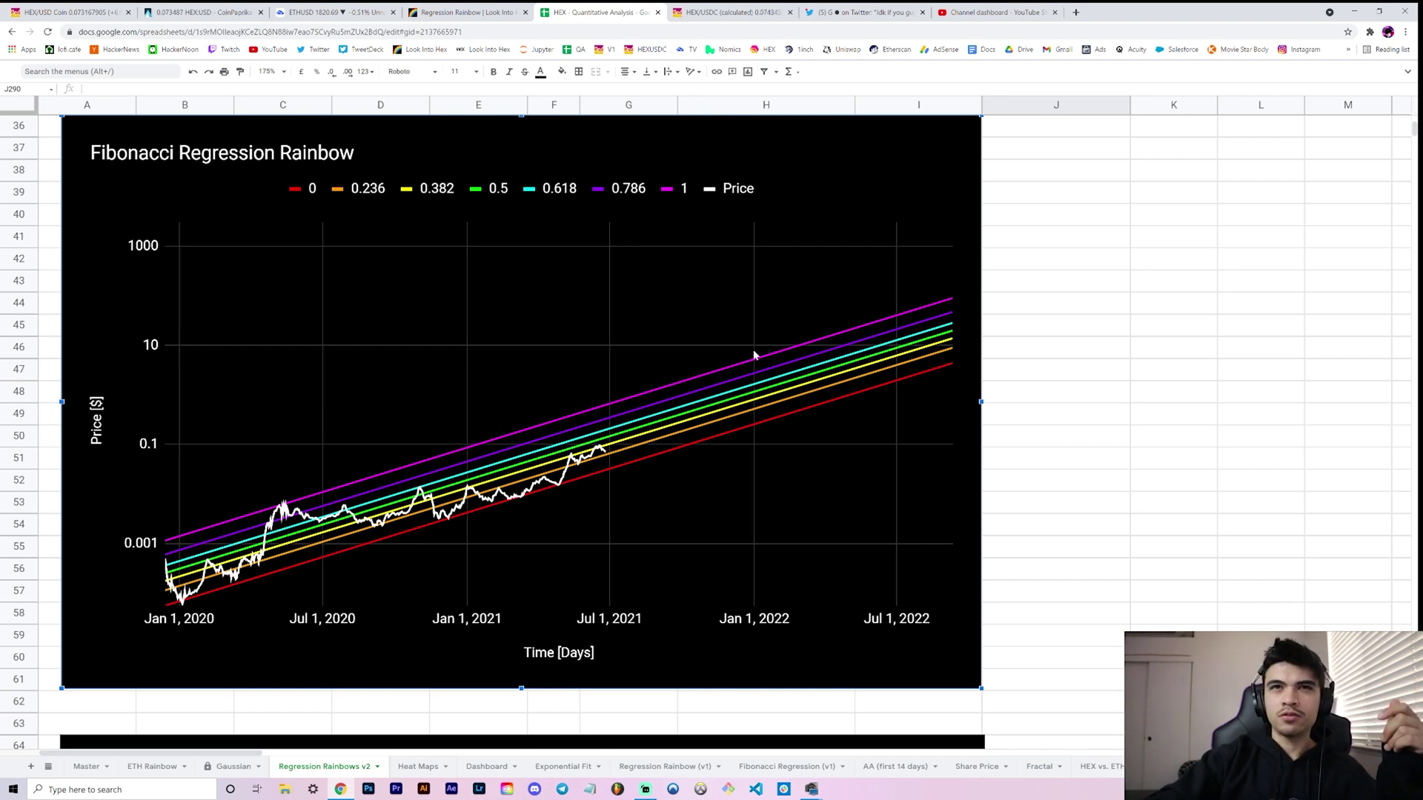
pyautogui.moveTo(754, 359)
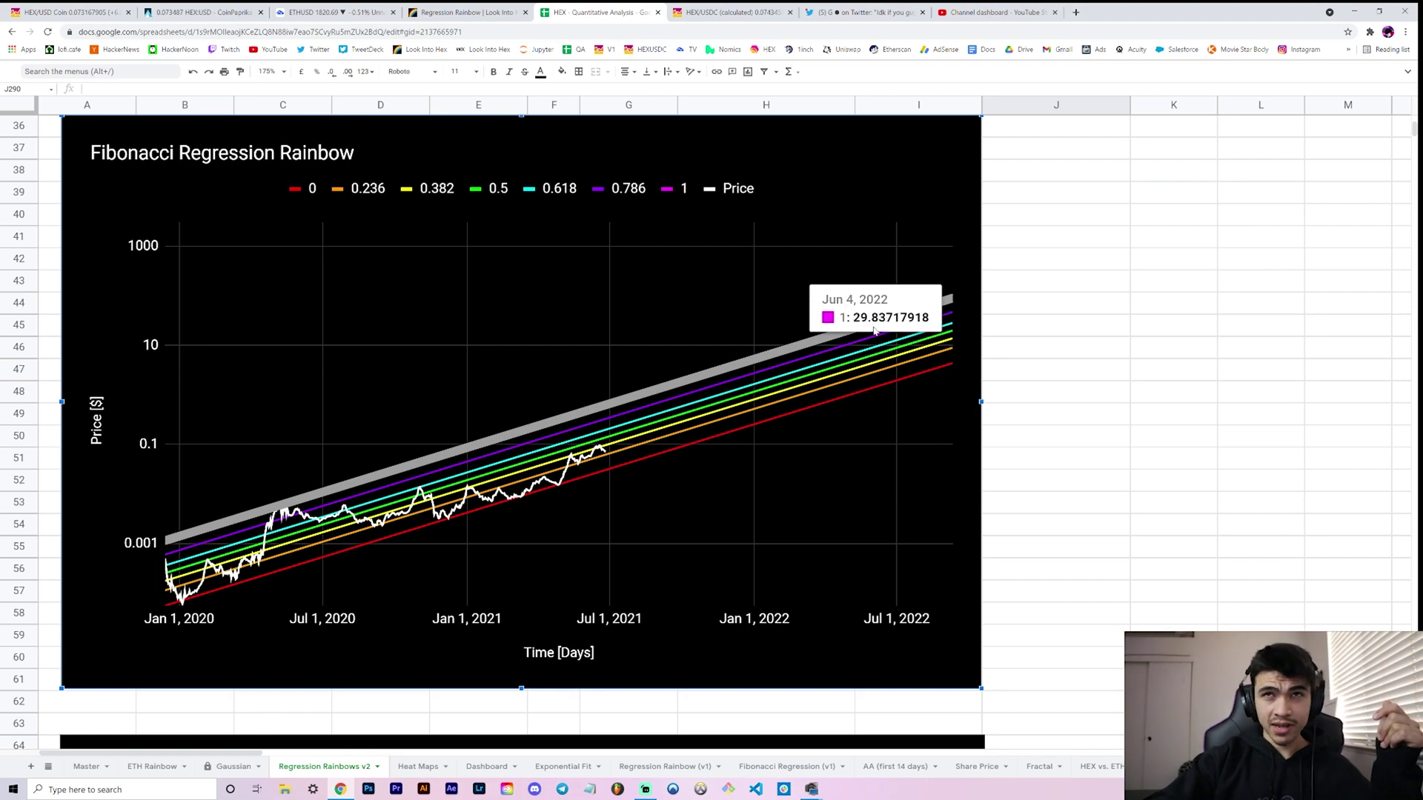
pyautogui.scroll(-9, 553, 413)
pyautogui.scroll(10, 553, 413)
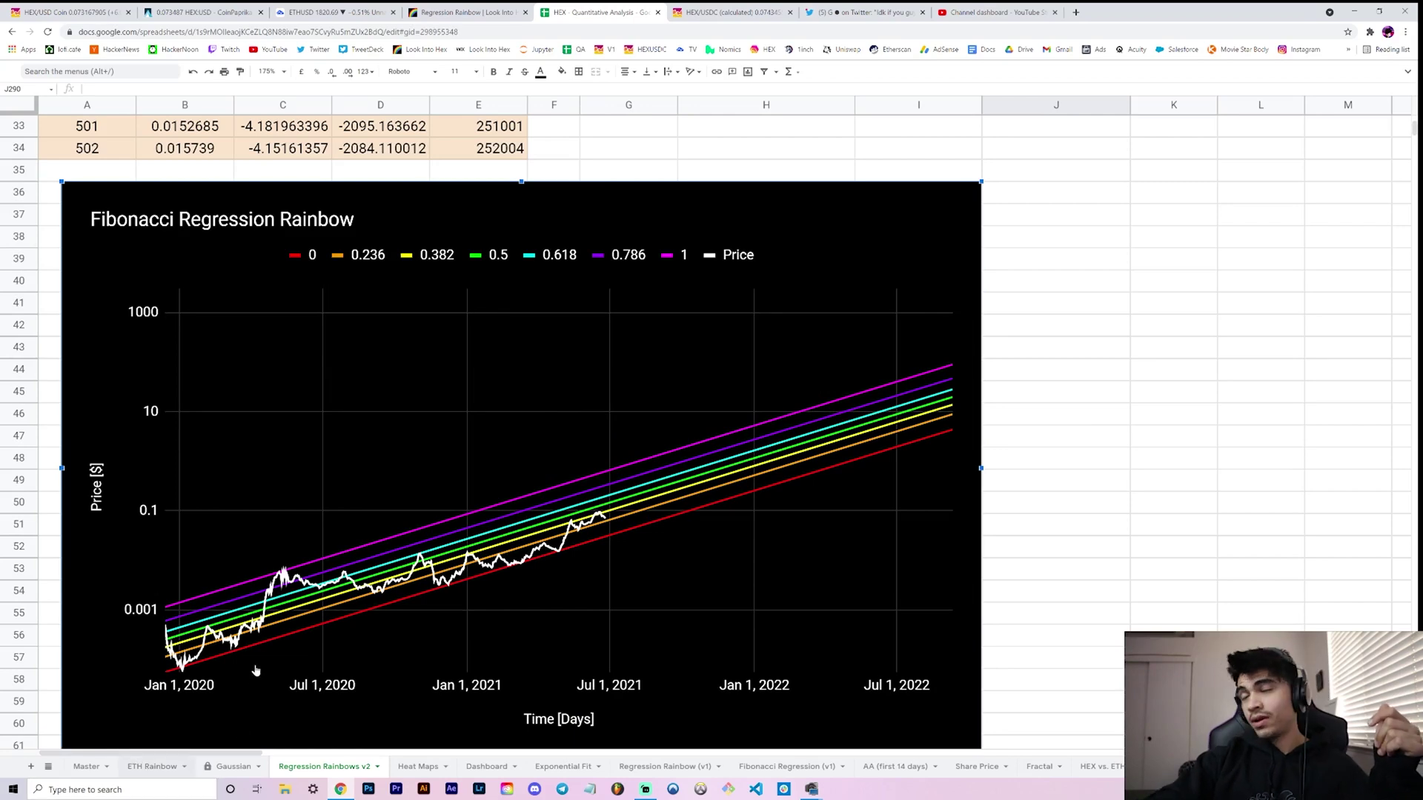
# Switch to the ETH Rainbow sheet and bring the Ether Regression Rainbow chart into view.
pyautogui.hotkey('ctrl', 'shift', 'pageup')
pyautogui.hotkey('ctrl', 'shift', 'pageup')
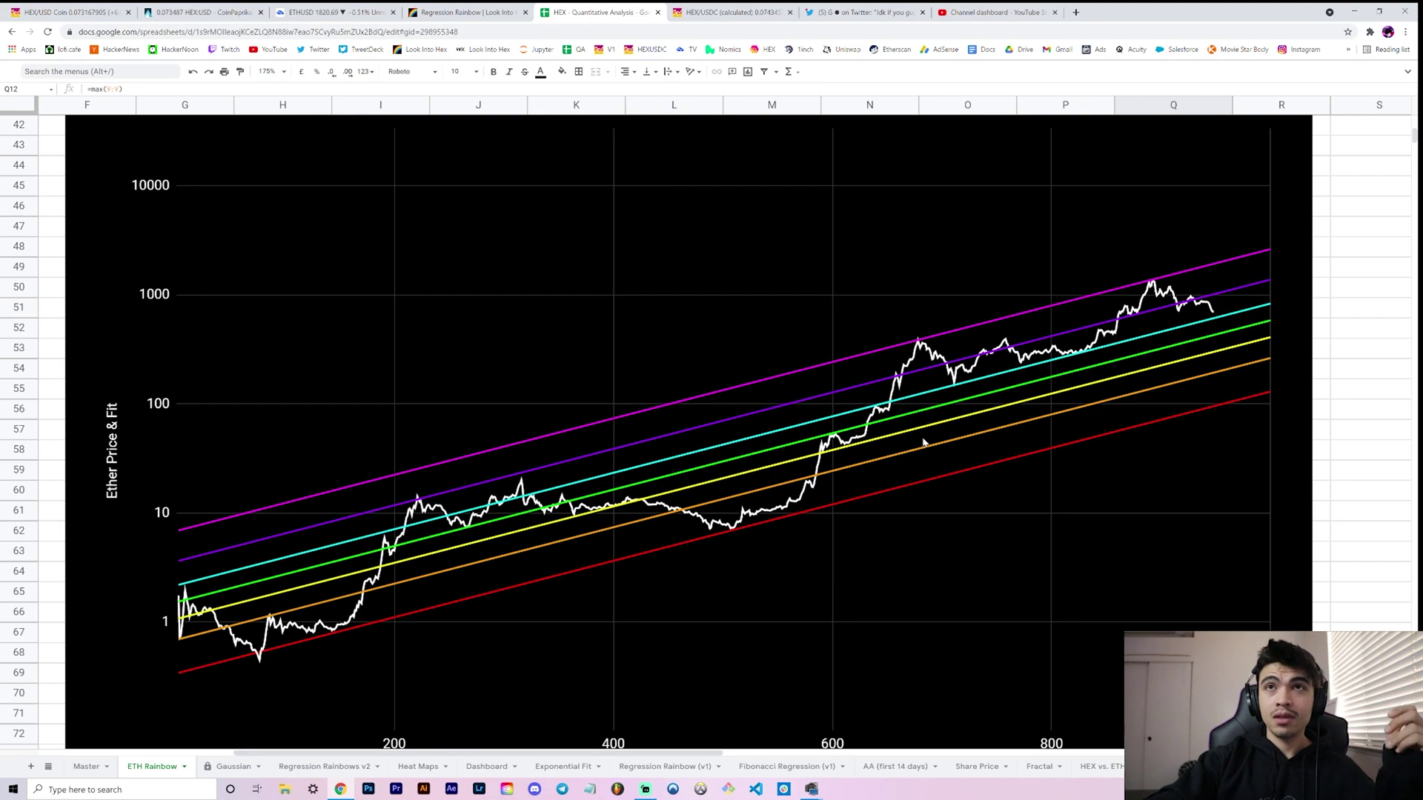
pyautogui.scroll(-15, 923, 442)
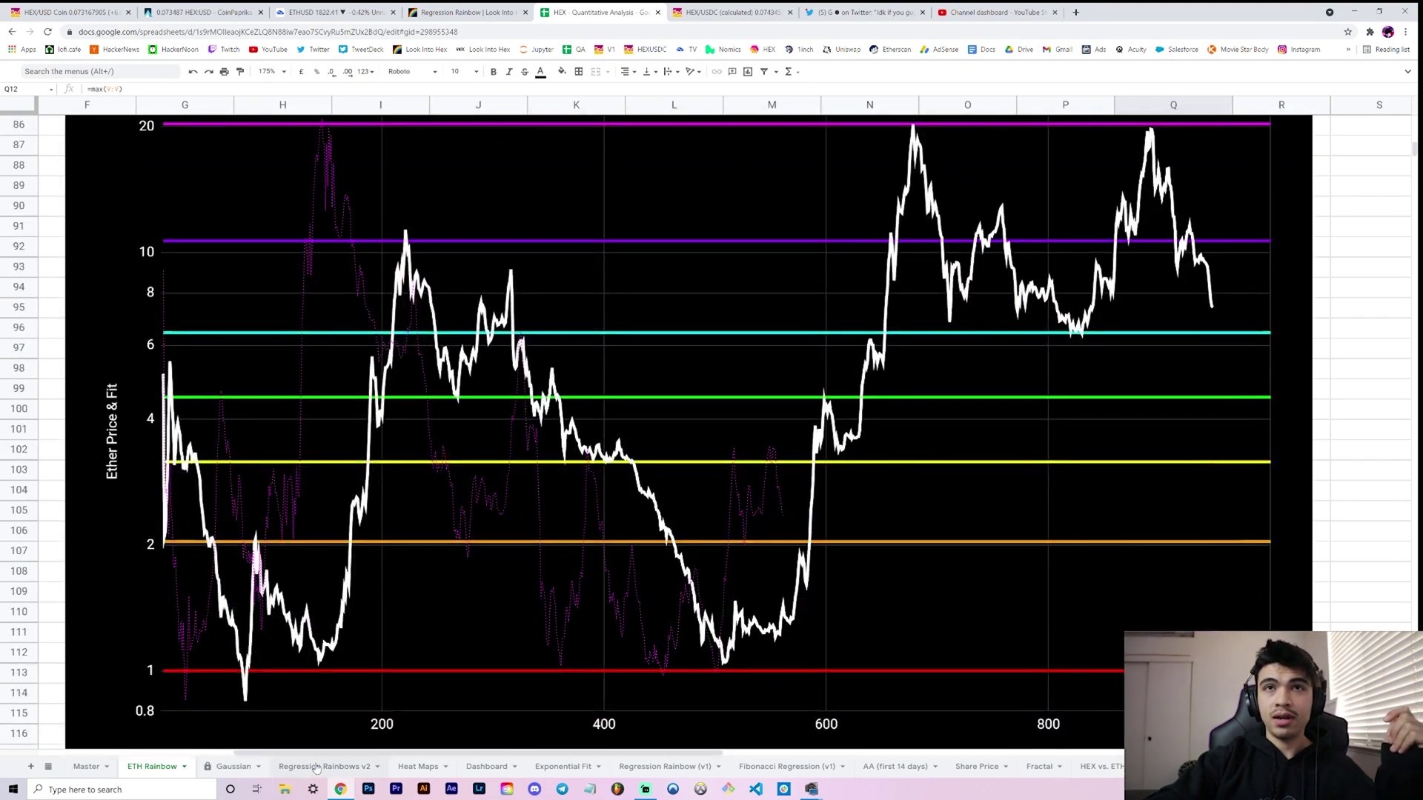
pyautogui.scroll(3, 604, 522)
pyautogui.scroll(-1, 607, 518)
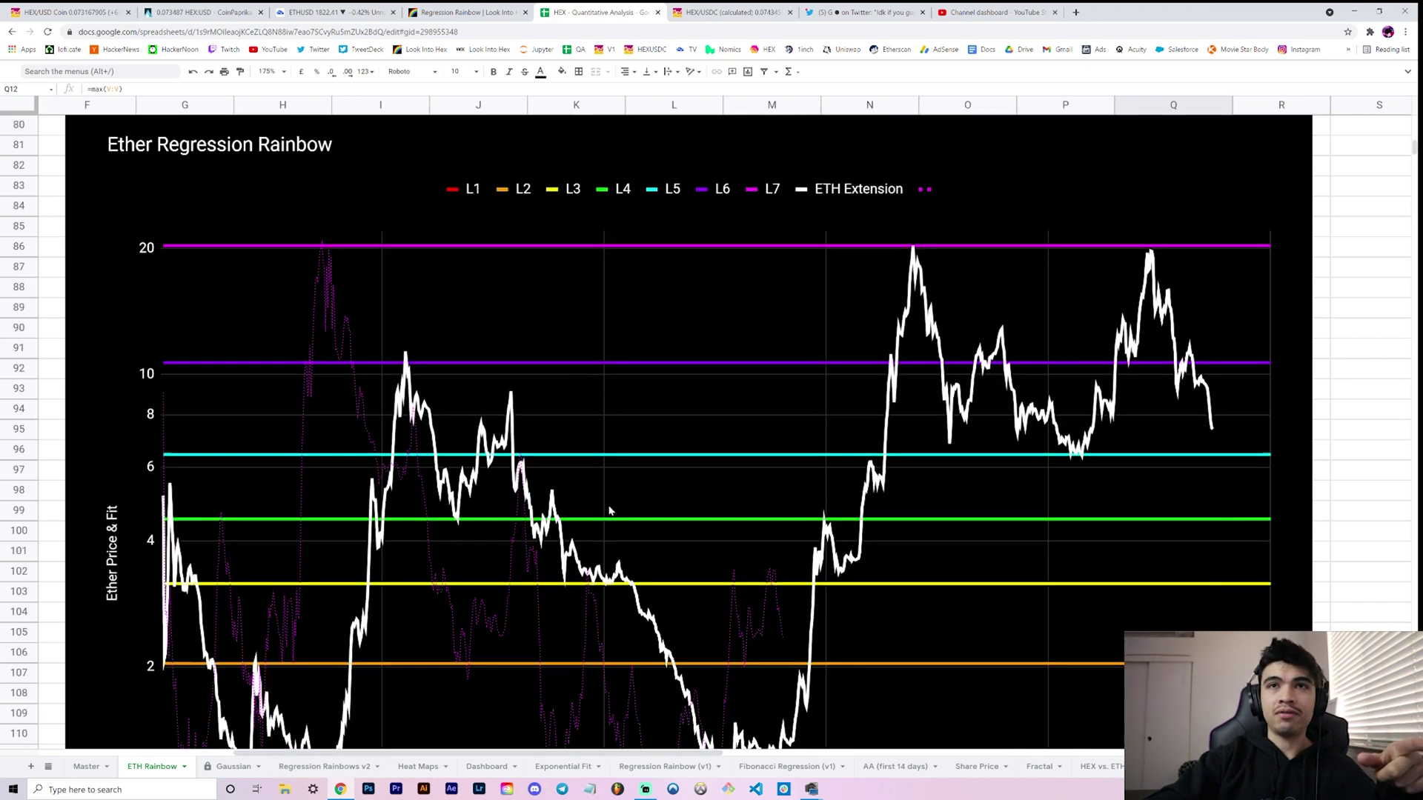
pyautogui.scroll(-1, 644, 504)
pyautogui.click(282, 71)
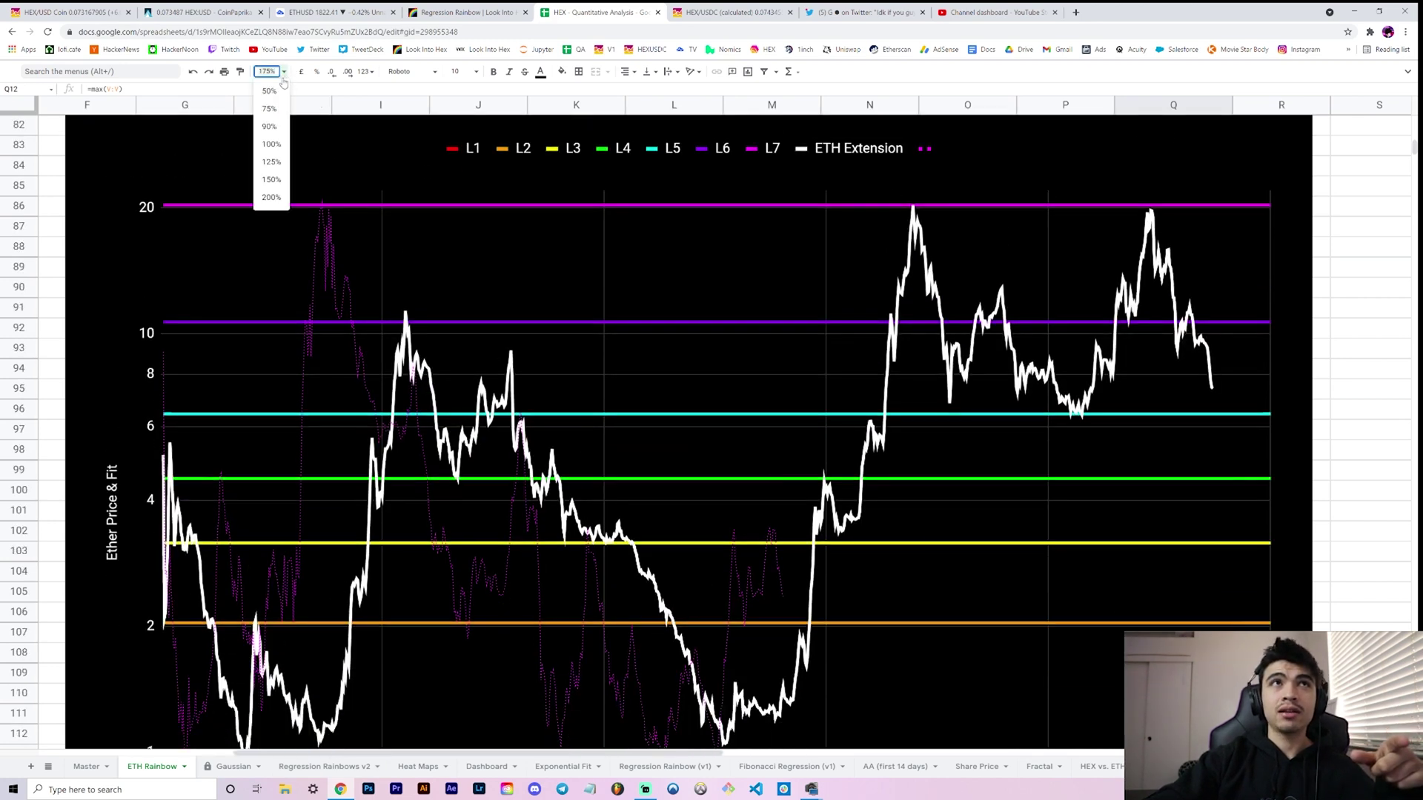
# Set the ETH Rainbow sheet zoom to 150%.
pyautogui.click(278, 179)
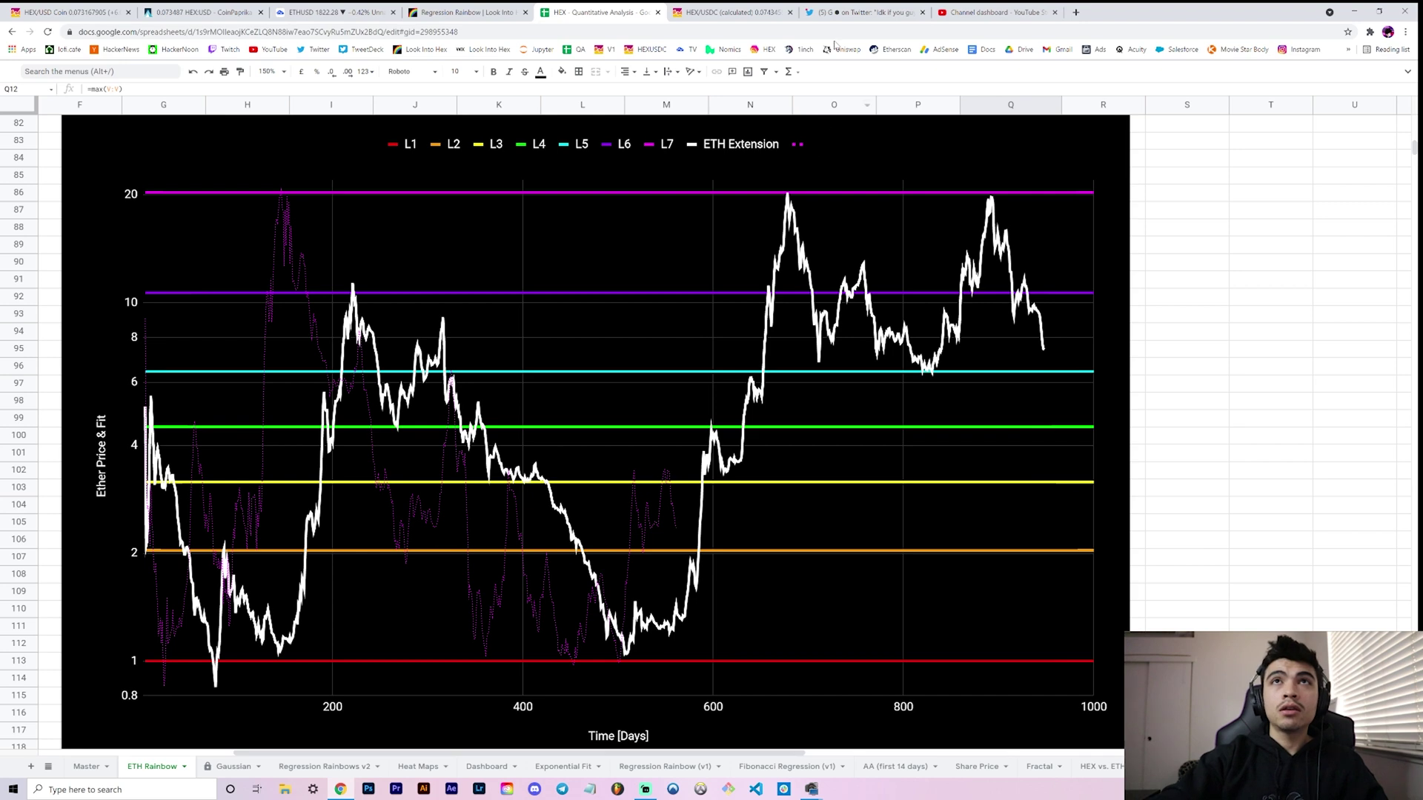
# Go to the Twitter profile page and highlight the 913 follower count.
pyautogui.click(849, 11)
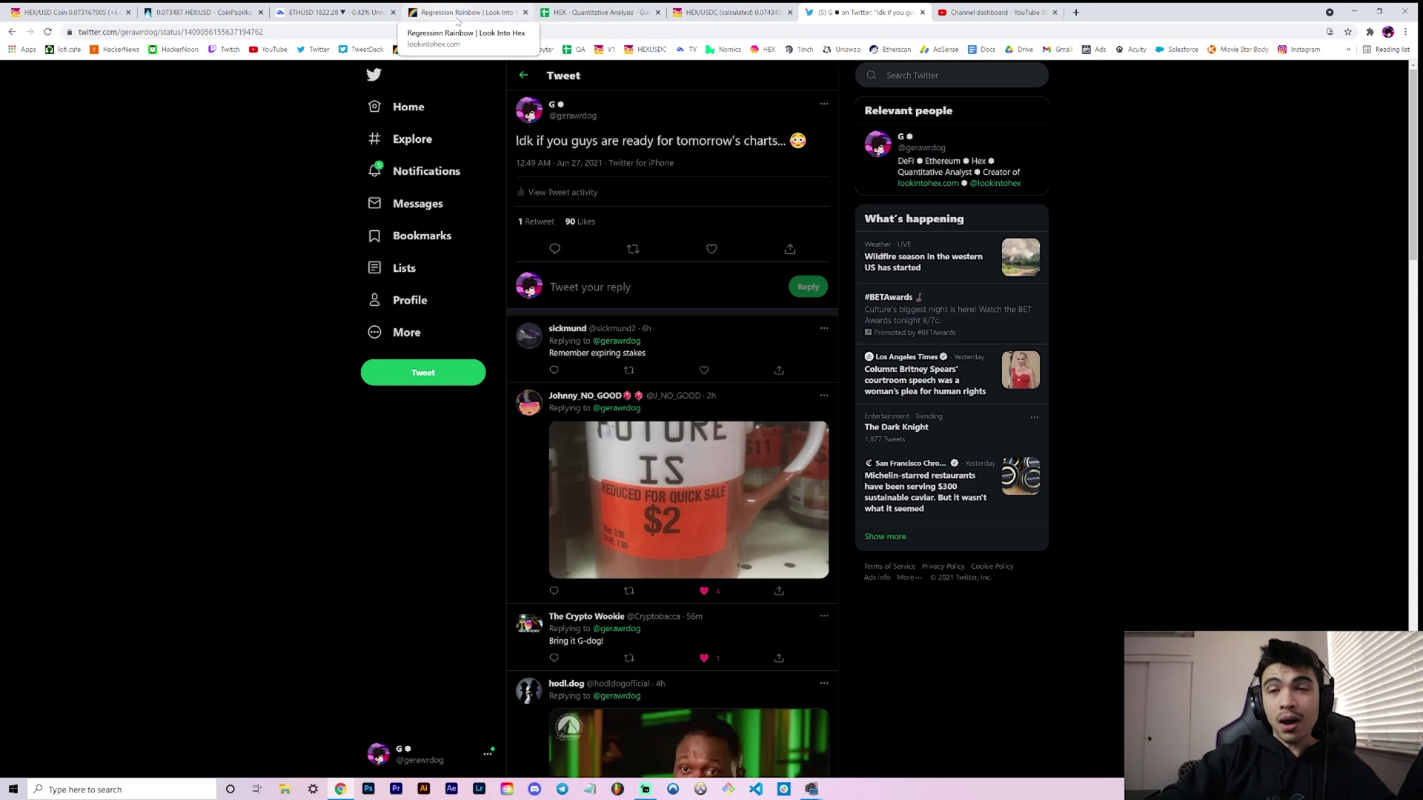
pyautogui.click(582, 11)
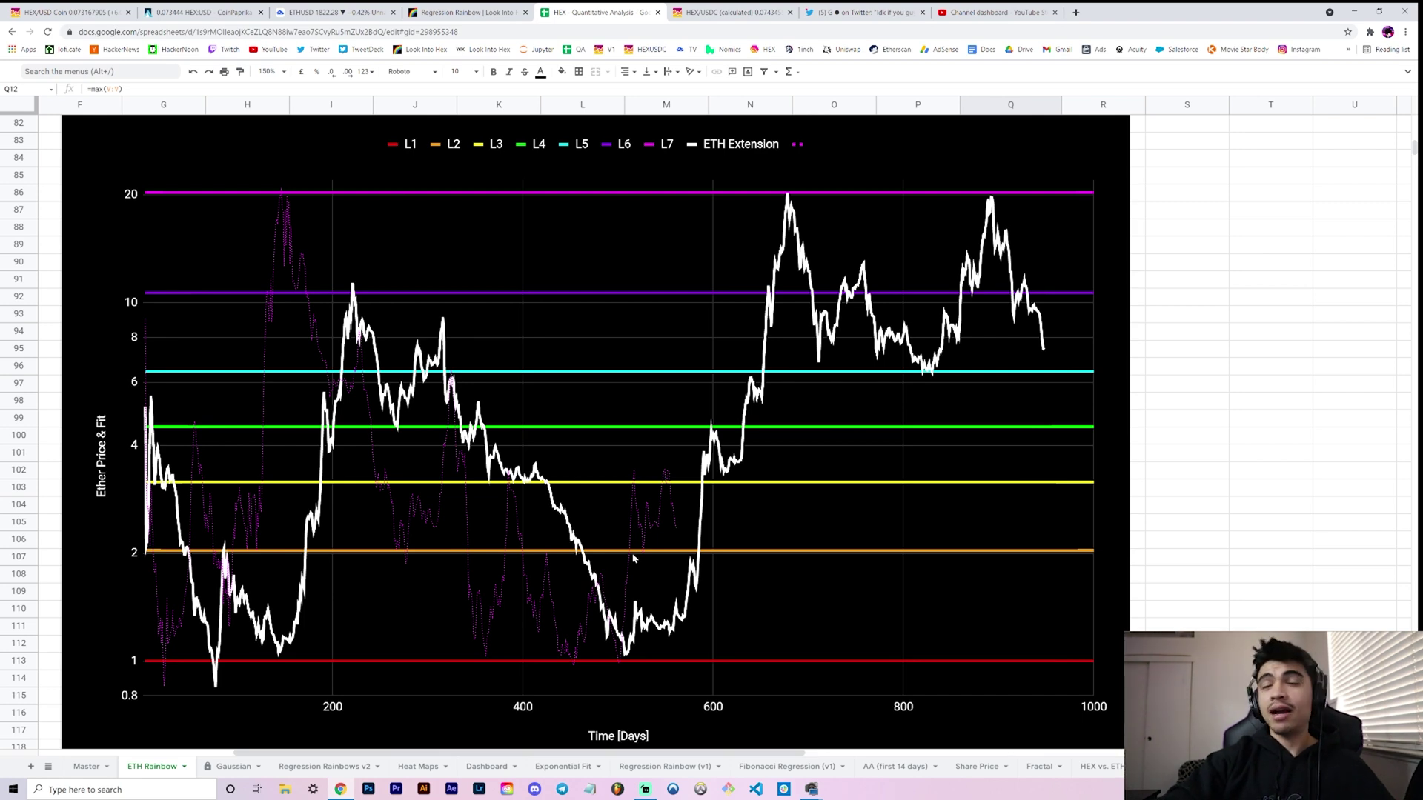
pyautogui.click(863, 12)
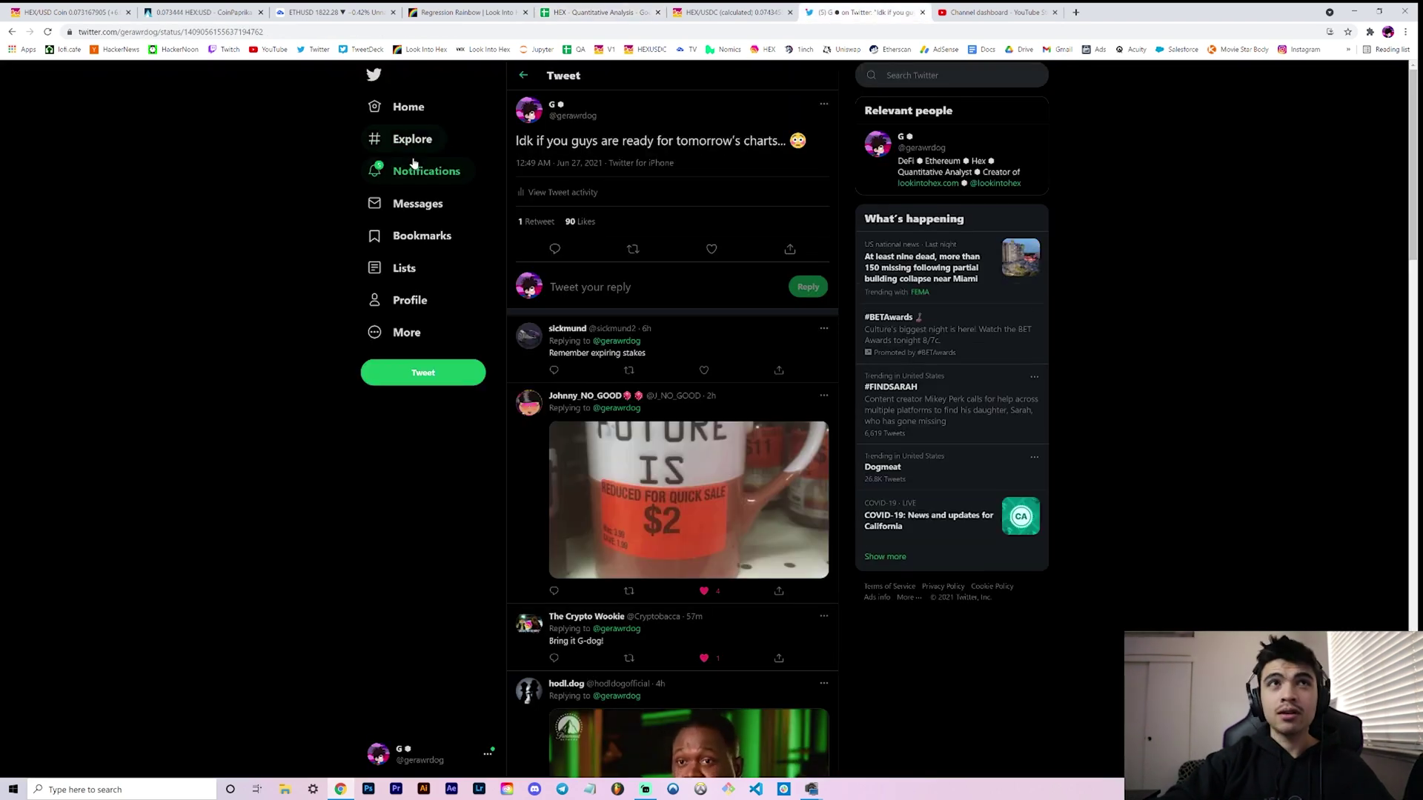
pyautogui.click(409, 300)
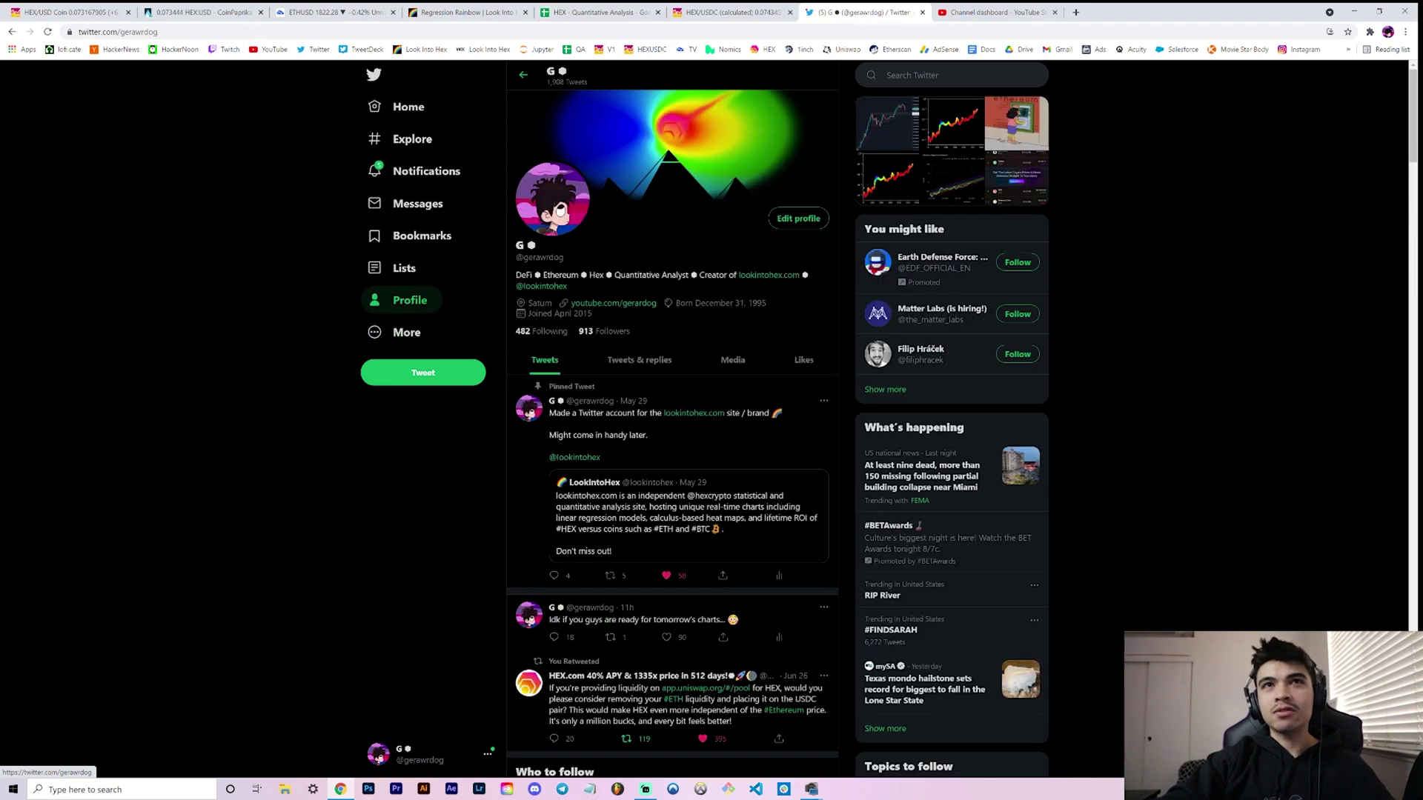
pyautogui.moveTo(577, 331); pyautogui.dragTo(625, 334)
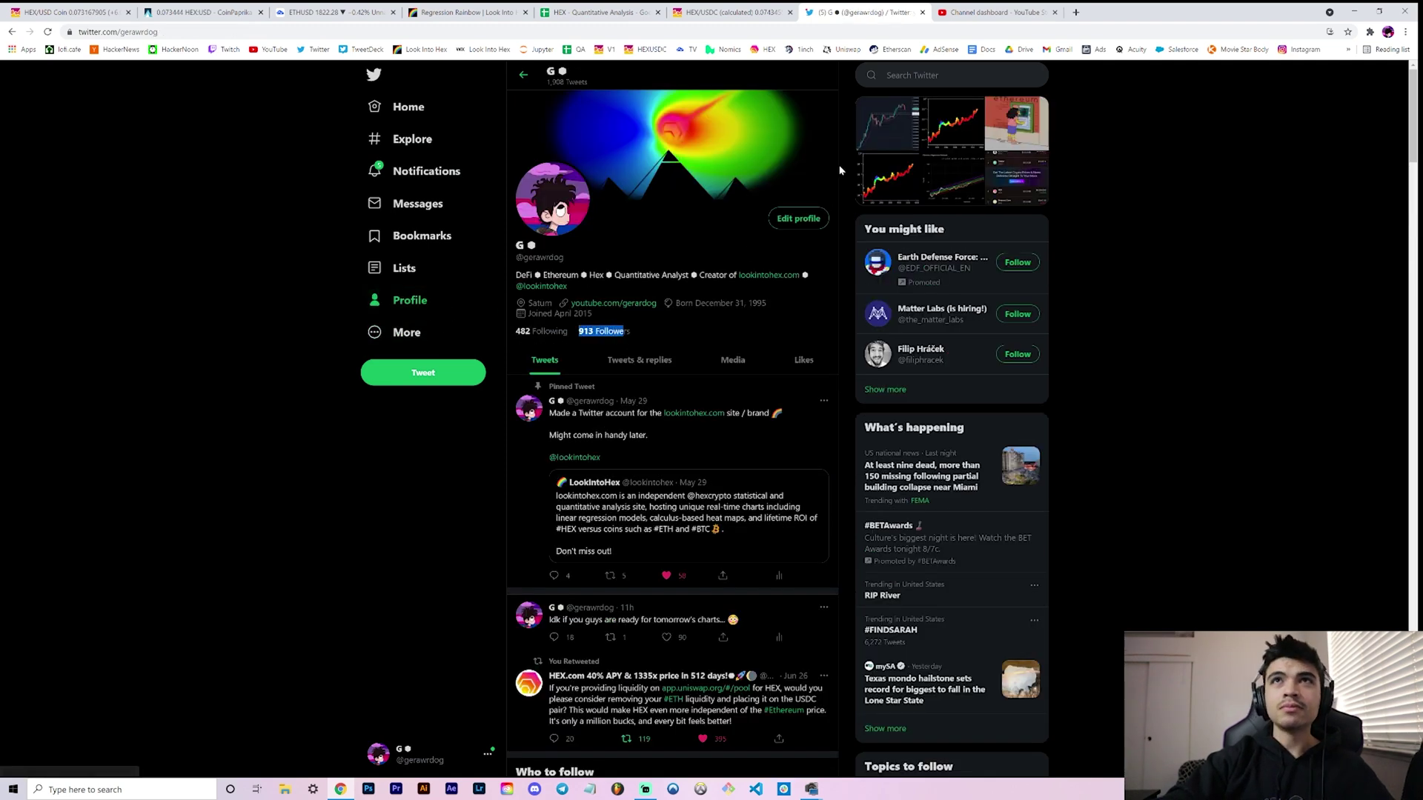